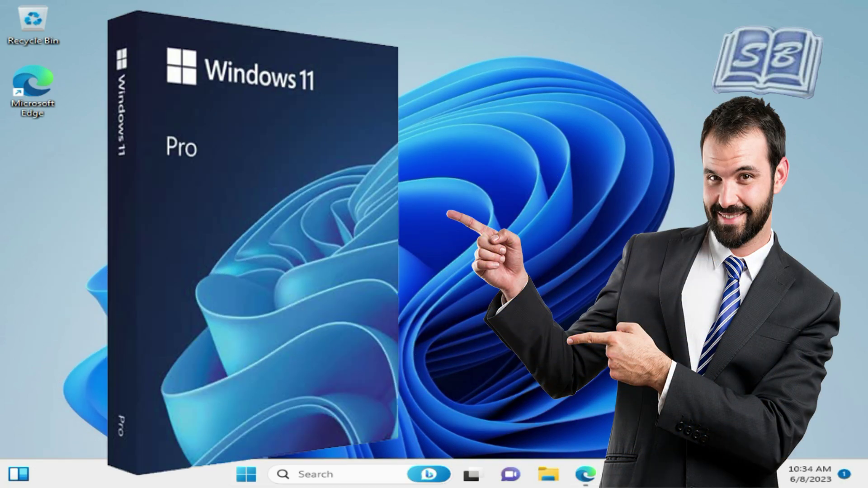
- Open the system's About page in Settings and check the Windows edition in the Windows specifications
{"action": "mouse_move", "coordinate": [519, 475]}
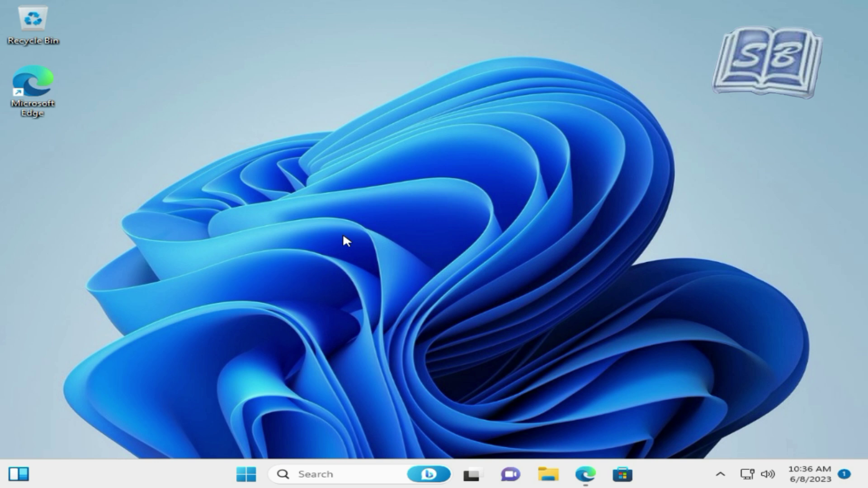
{"action": "left_click", "coordinate": [248, 480]}
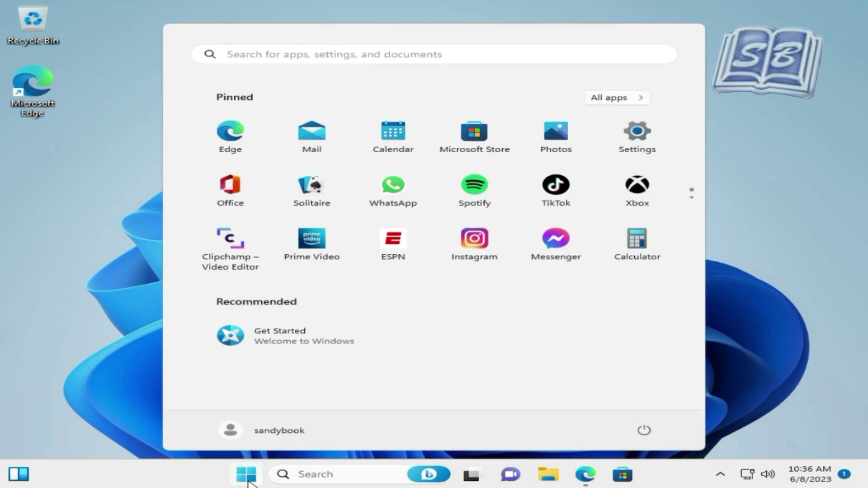
{"action": "left_click", "coordinate": [640, 145]}
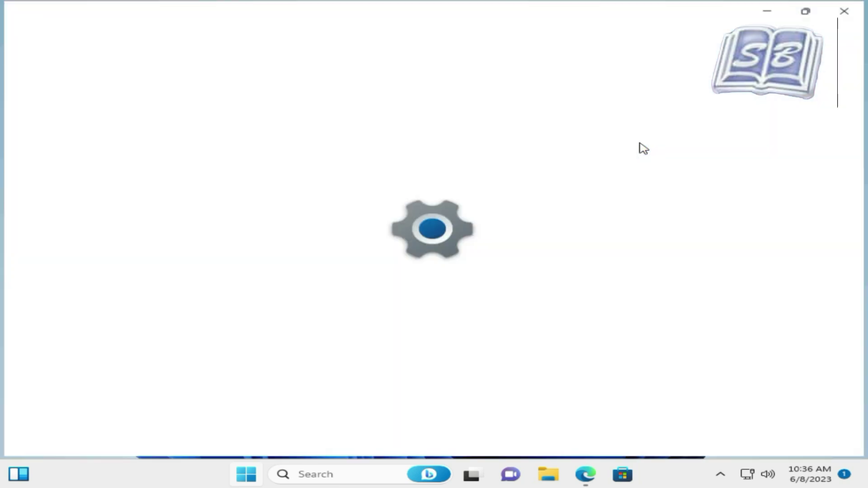
{"action": "scroll", "coordinate": [470, 261], "scroll_direction": "down", "scroll_amount": 10}
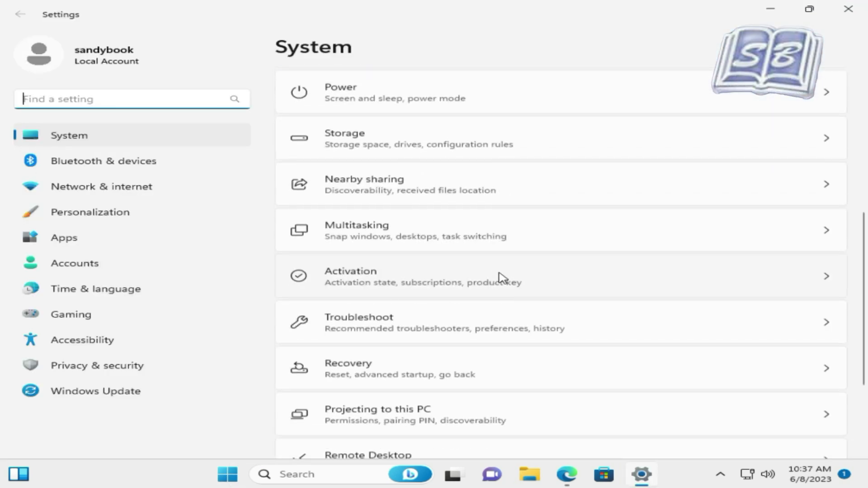
{"action": "left_click", "coordinate": [473, 416]}
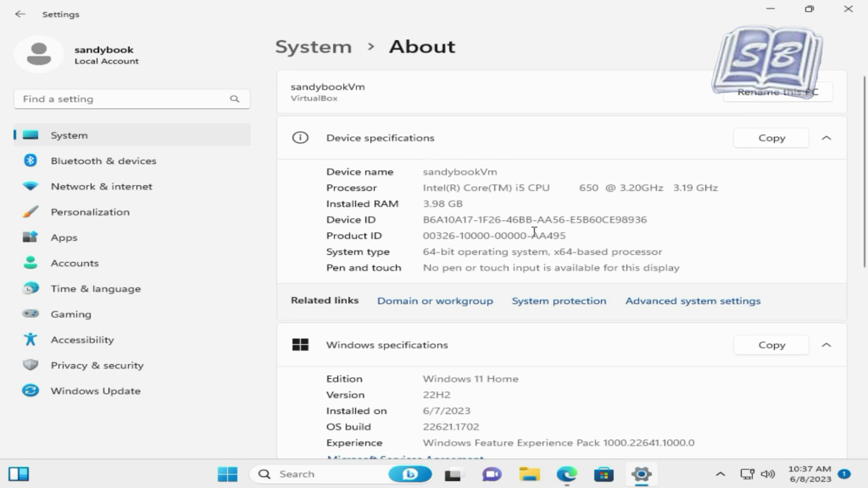
{"action": "scroll", "coordinate": [536, 242], "scroll_direction": "down", "scroll_amount": 3}
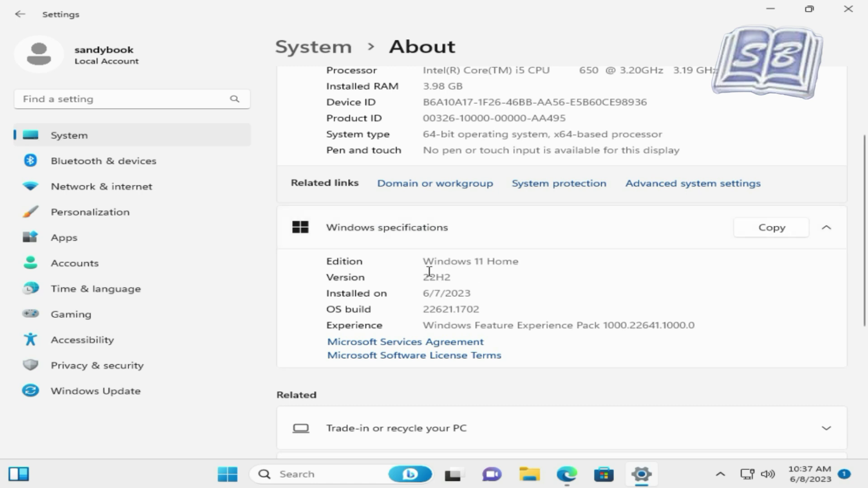
{"action": "left_click", "coordinate": [421, 261]}
{"action": "scroll", "coordinate": [518, 262], "scroll_direction": "down", "scroll_amount": 3}
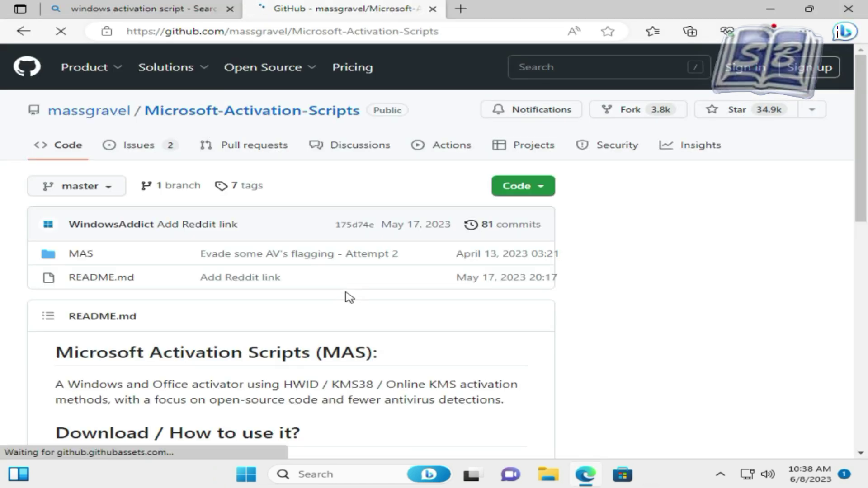
- Close the search results page and open the latest v1.8 release of the Microsoft-Activation-Scripts repository
{"action": "mouse_move", "coordinate": [233, 56]}
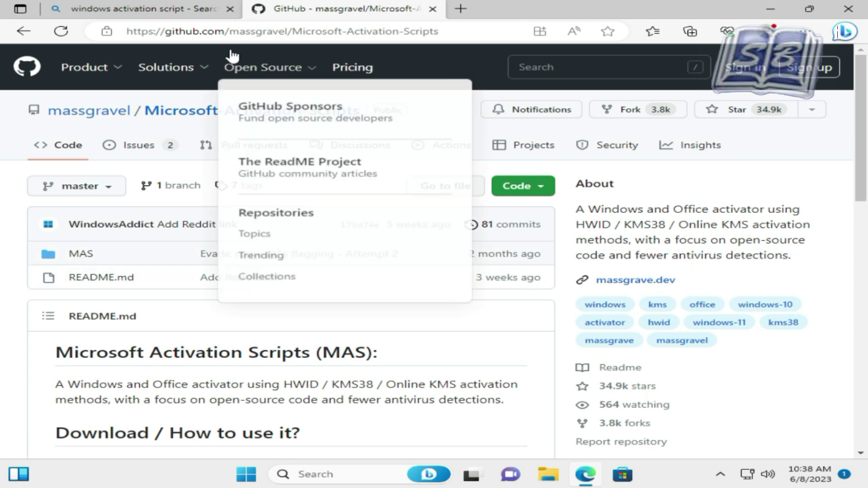
{"action": "left_click", "coordinate": [230, 9]}
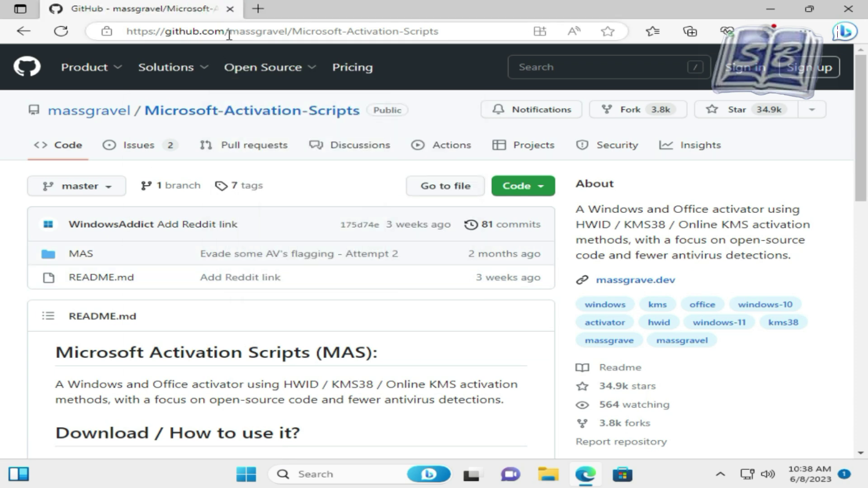
{"action": "scroll", "coordinate": [483, 304], "scroll_direction": "down", "scroll_amount": 4}
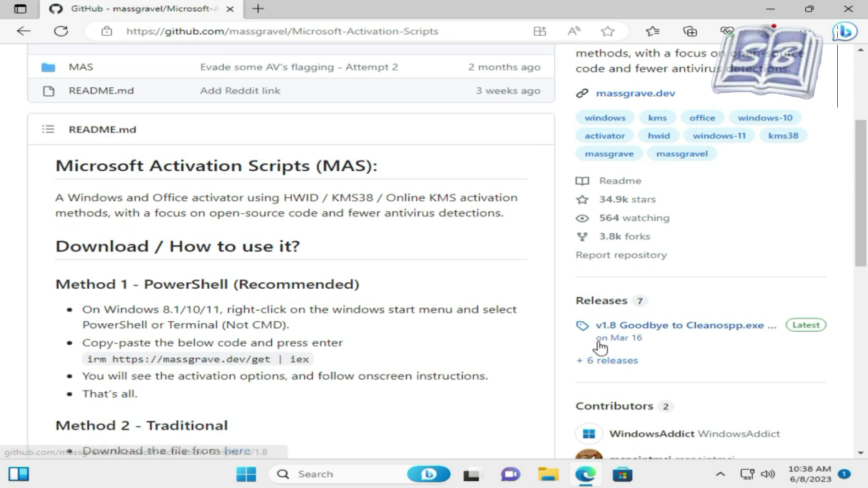
{"action": "left_click", "coordinate": [811, 327]}
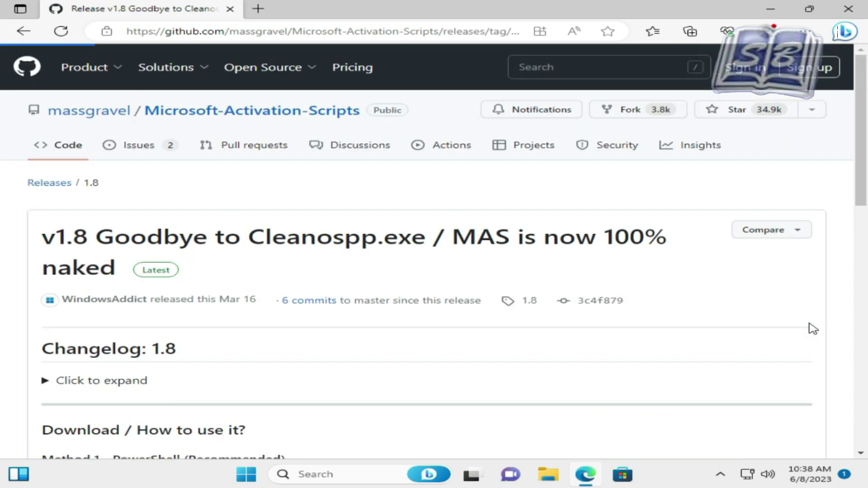
- Download the release's source code zip, keep the file despite the SmartScreen warning, and show it in its download folder
{"action": "scroll", "coordinate": [490, 306], "scroll_direction": "down", "scroll_amount": 12}
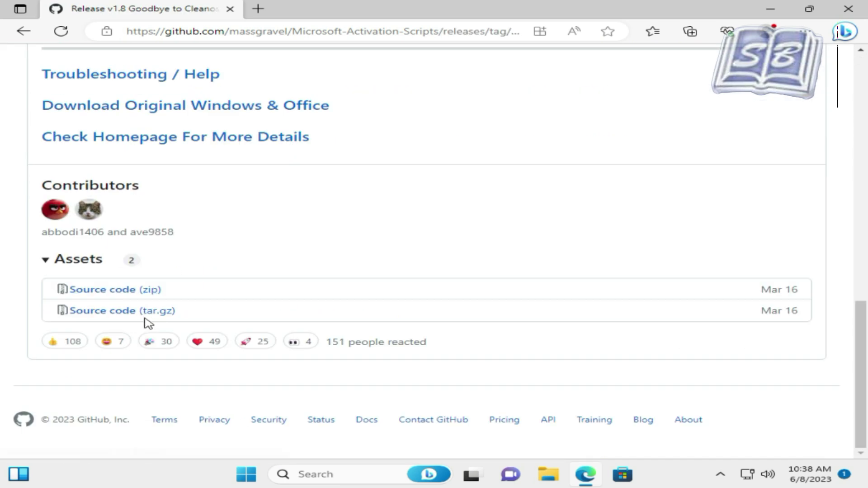
{"action": "left_click", "coordinate": [121, 291]}
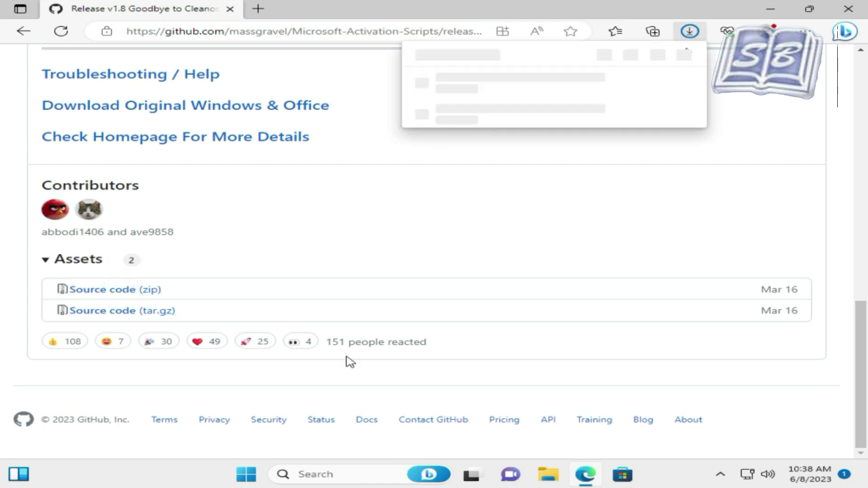
{"action": "left_click", "coordinate": [673, 82]}
{"action": "left_click", "coordinate": [562, 124]}
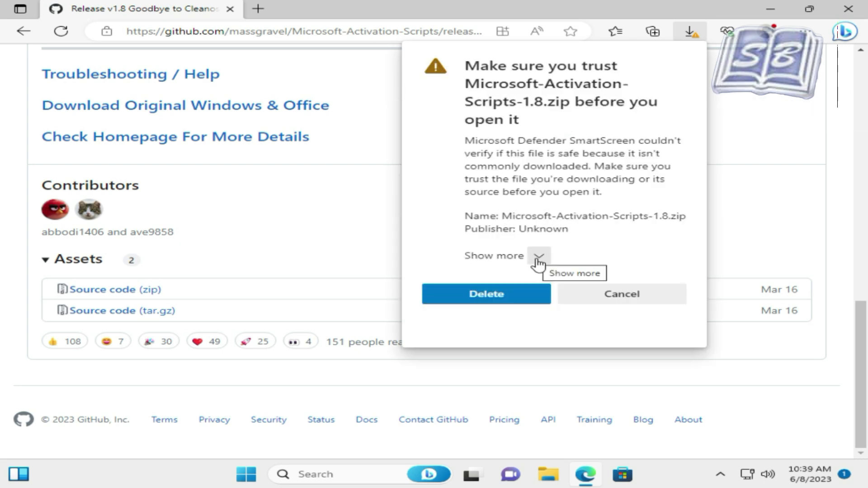
{"action": "left_click", "coordinate": [536, 255]}
{"action": "left_click", "coordinate": [516, 287]}
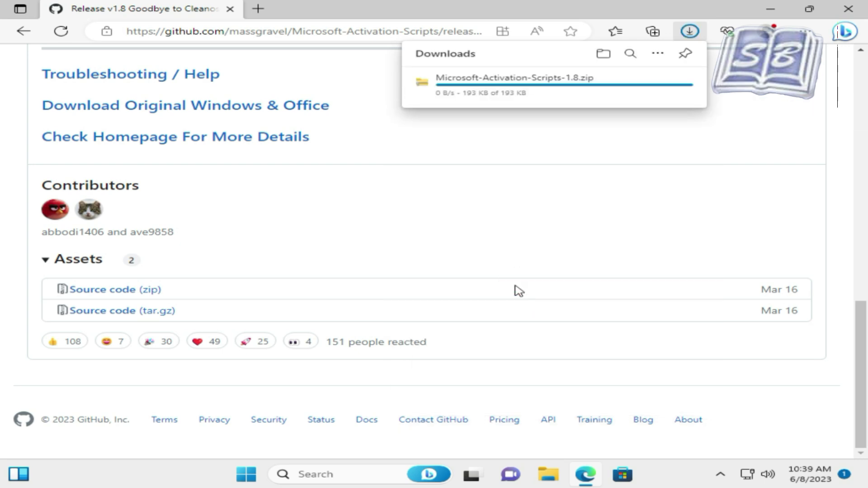
{"action": "left_click", "coordinate": [604, 55]}
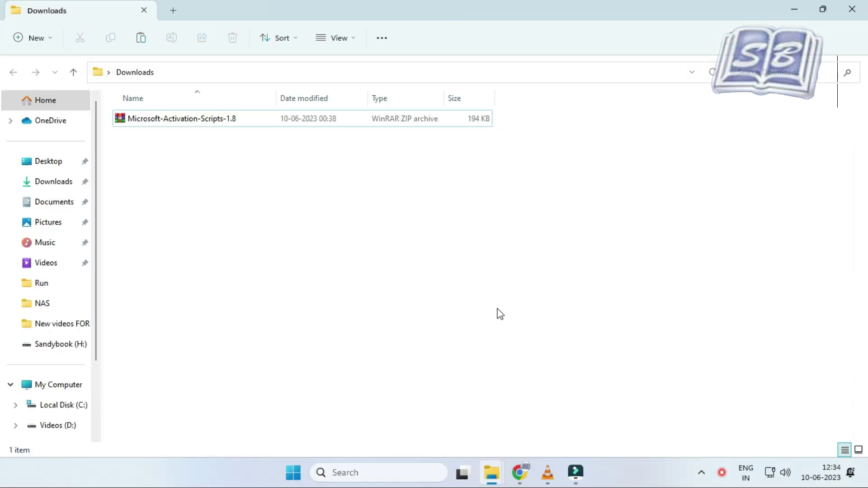
- Extract the Microsoft-Activation-Scripts-1.8 archive into the Downloads folder and open the MAS folder inside it
{"action": "right_click", "coordinate": [260, 124]}
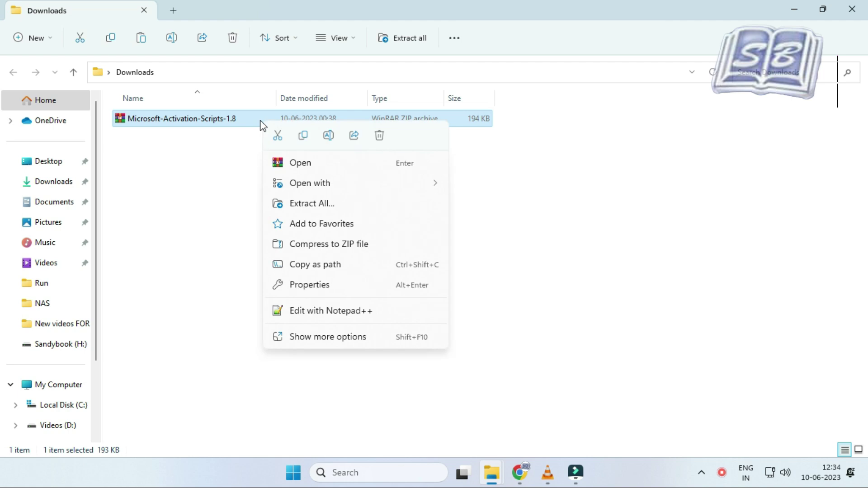
{"action": "left_click", "coordinate": [339, 337]}
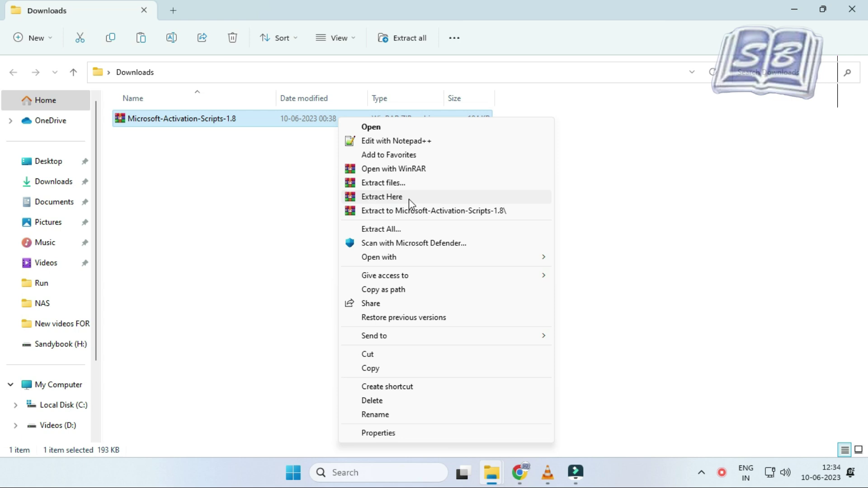
{"action": "left_click", "coordinate": [410, 198]}
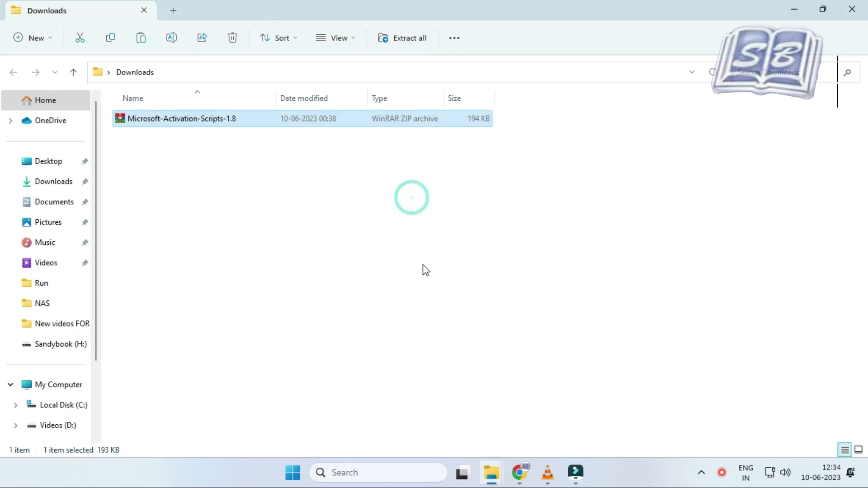
{"action": "left_click", "coordinate": [429, 306]}
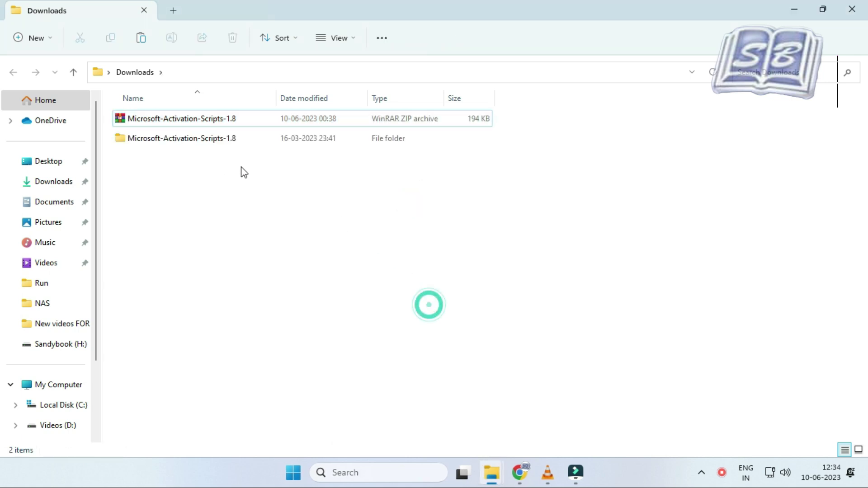
{"action": "double_click", "coordinate": [255, 139]}
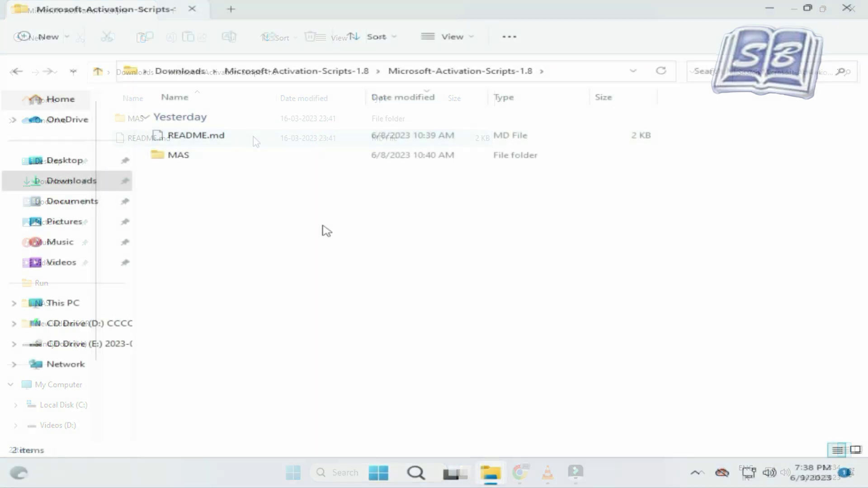
{"action": "double_click", "coordinate": [251, 156]}
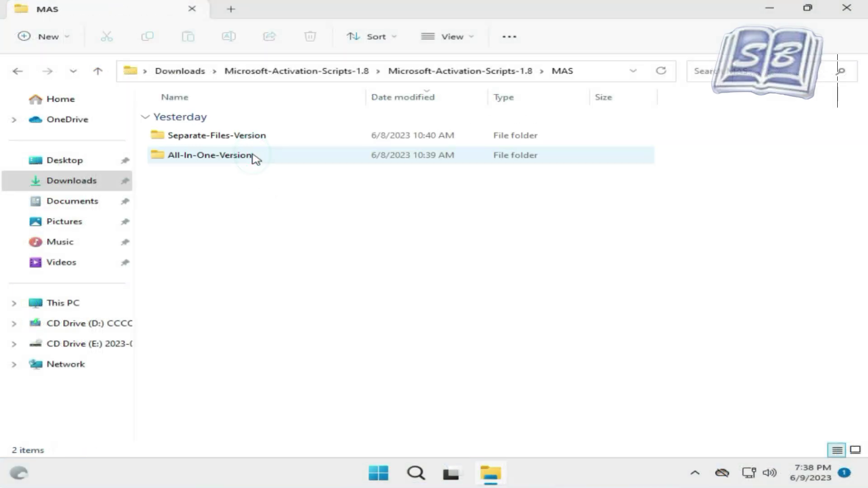
- Look through the scripts in the Separate-Files-Version folder, including Change_Edition, and return to the MAS folder
{"action": "left_click", "coordinate": [266, 158]}
{"action": "double_click", "coordinate": [253, 135]}
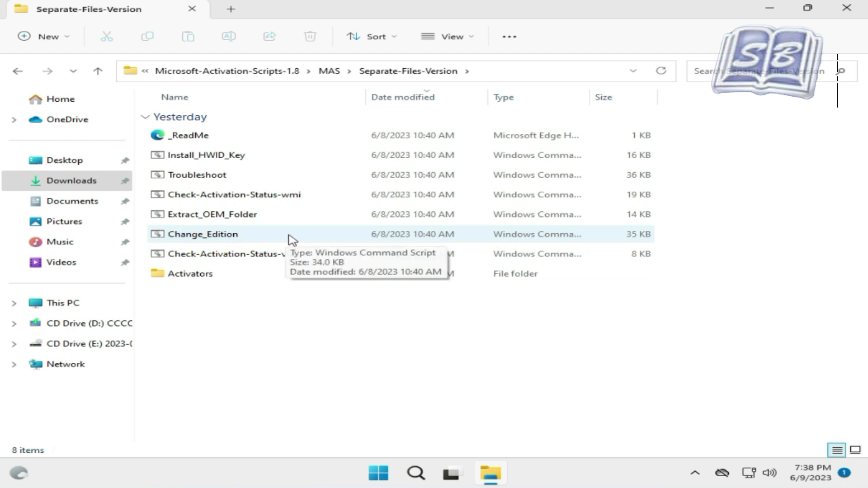
{"action": "left_click", "coordinate": [291, 239]}
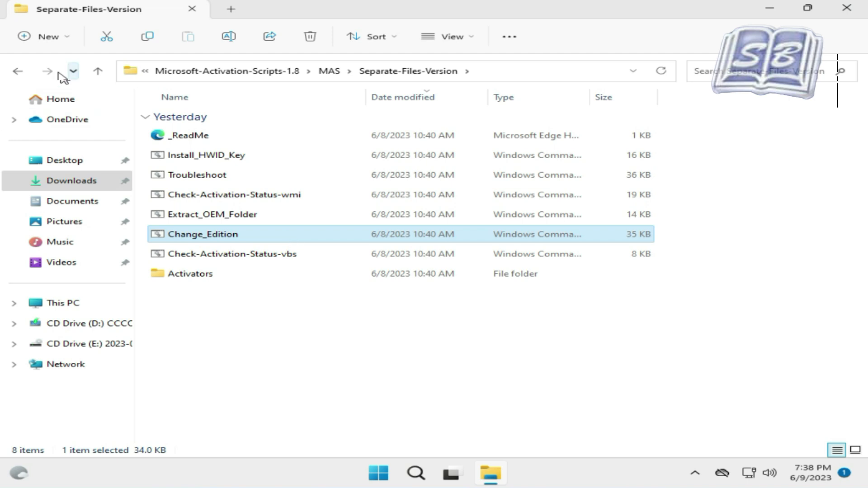
{"action": "left_click", "coordinate": [18, 72]}
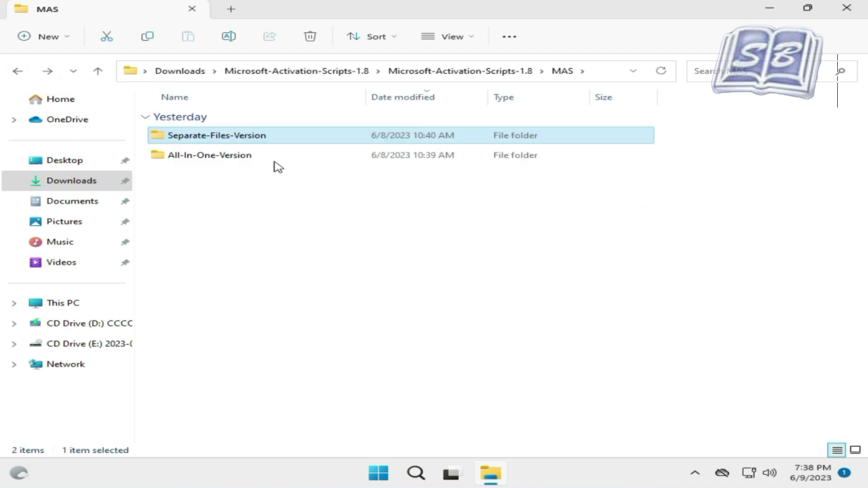
- Run the MAS_AIO script from the All-In-One-Version folder with administrator permission and close the folder window
{"action": "double_click", "coordinate": [279, 159]}
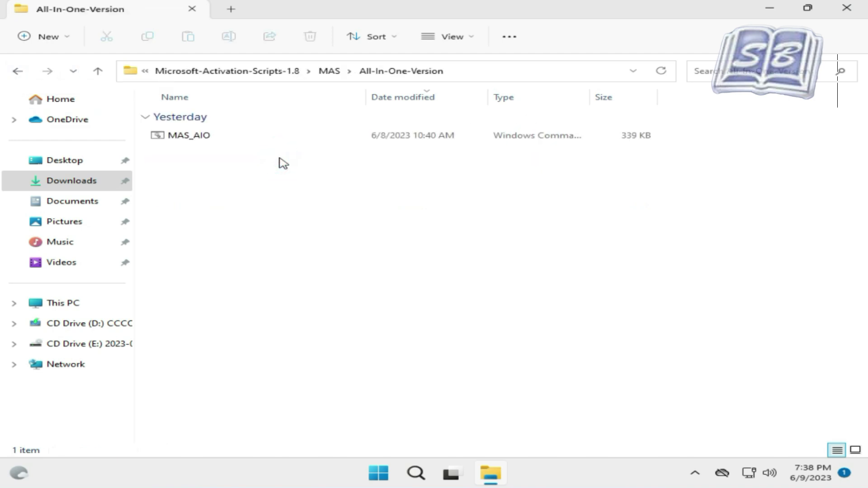
{"action": "left_click", "coordinate": [242, 140]}
{"action": "double_click", "coordinate": [238, 138]}
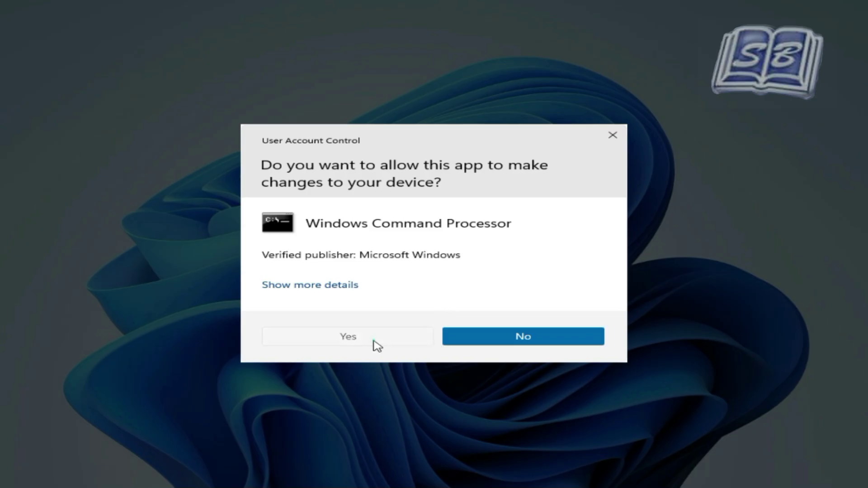
{"action": "left_click", "coordinate": [374, 342]}
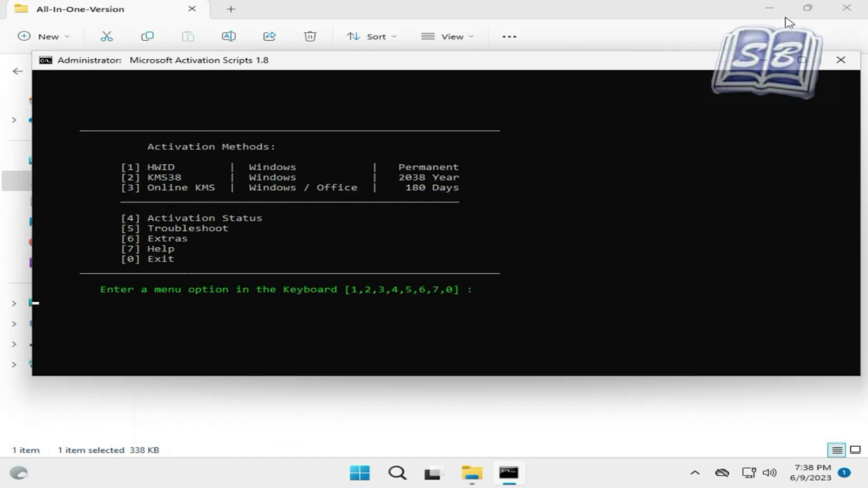
{"action": "left_click", "coordinate": [847, 8]}
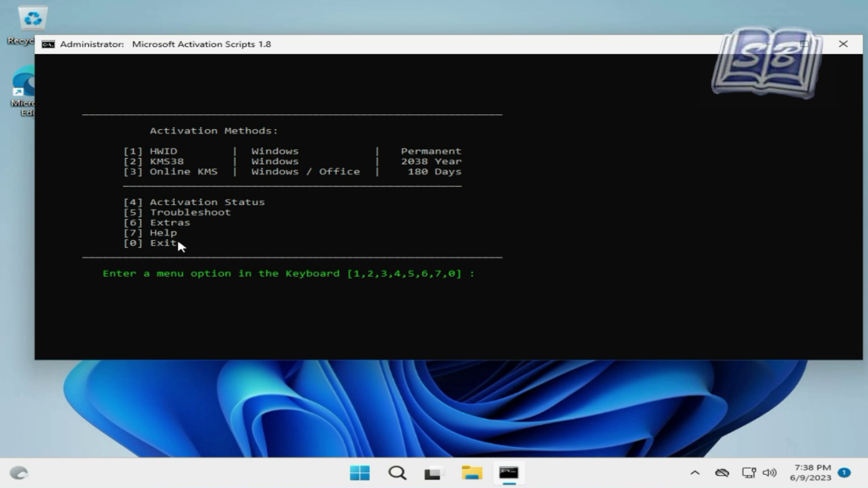
- Open the script's Extras and start Change Windows Edition
{"action": "left_click", "coordinate": [132, 222]}
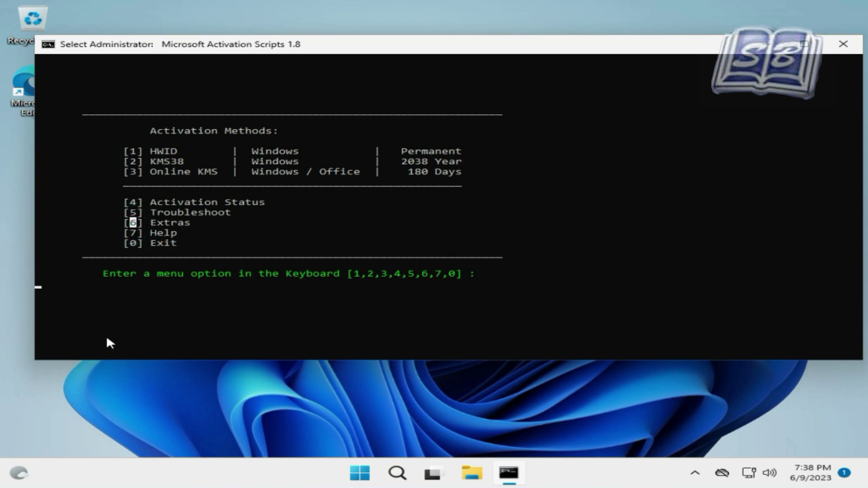
{"action": "key", "text": "6"}
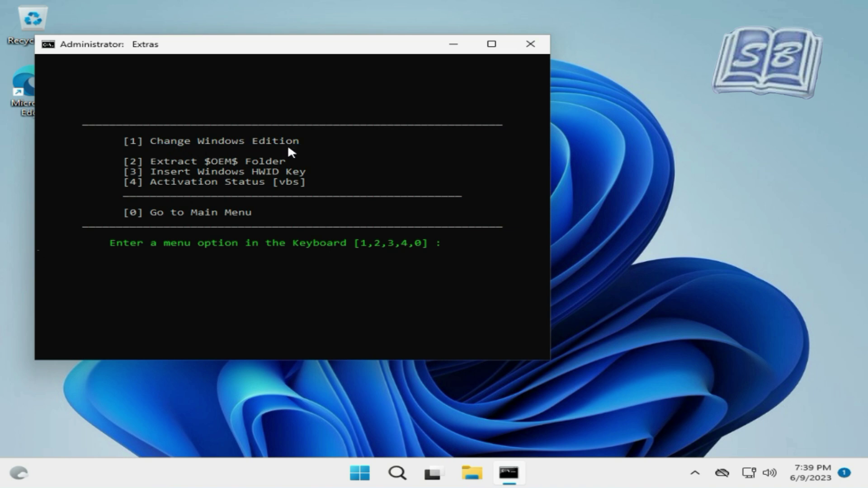
{"action": "key", "text": "1"}
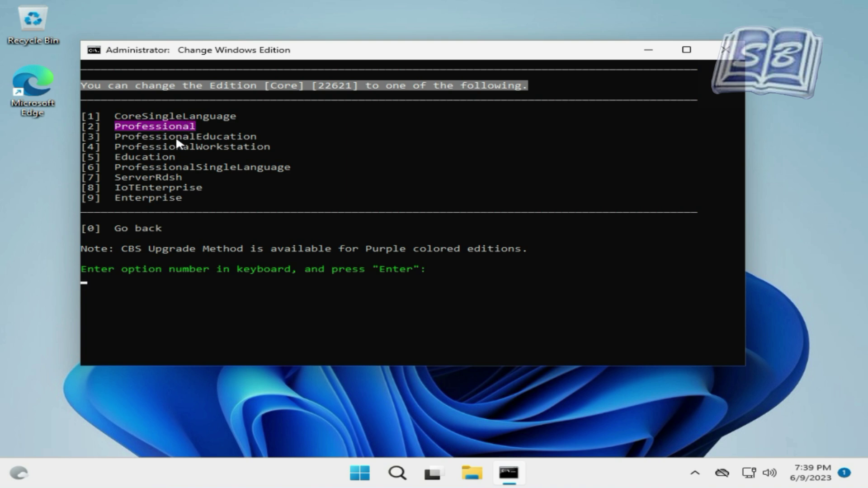
- Select Professional, option 2, as the target Windows edition
{"action": "left_click", "coordinate": [91, 127]}
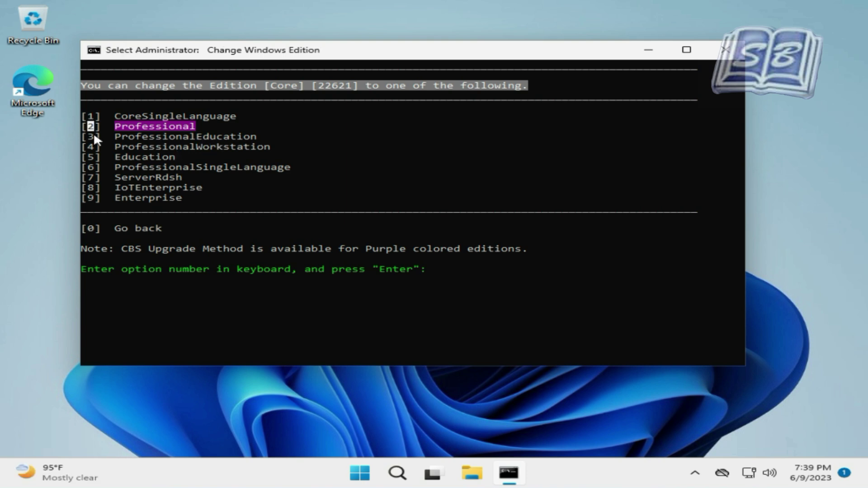
{"action": "type", "text": "2"}
{"action": "key", "text": "Return"}
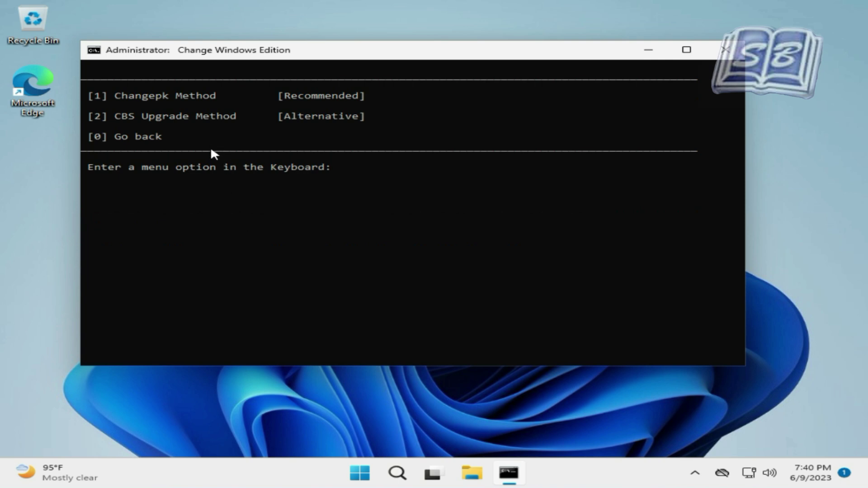
- Choose the recommended Changepk Method, option 1, for the edition change and read the message about the internet connection
{"action": "left_click_drag", "start_coordinate": [115, 94], "coordinate": [214, 100]}
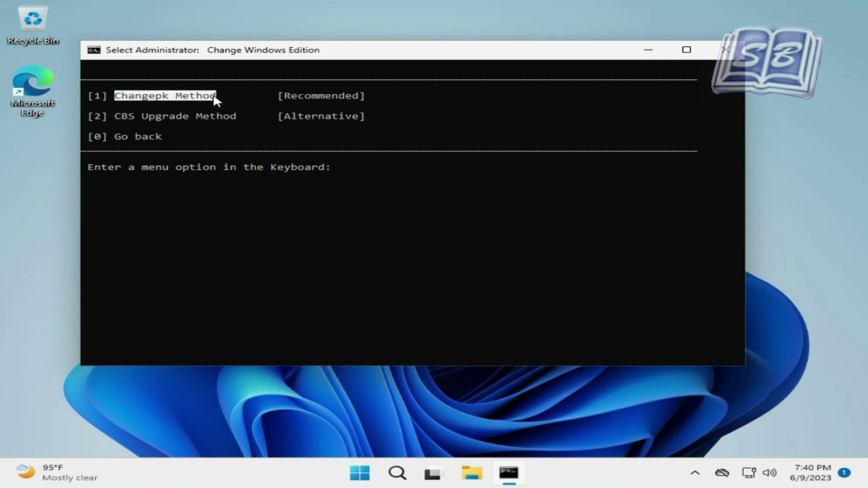
{"action": "left_click", "coordinate": [306, 128]}
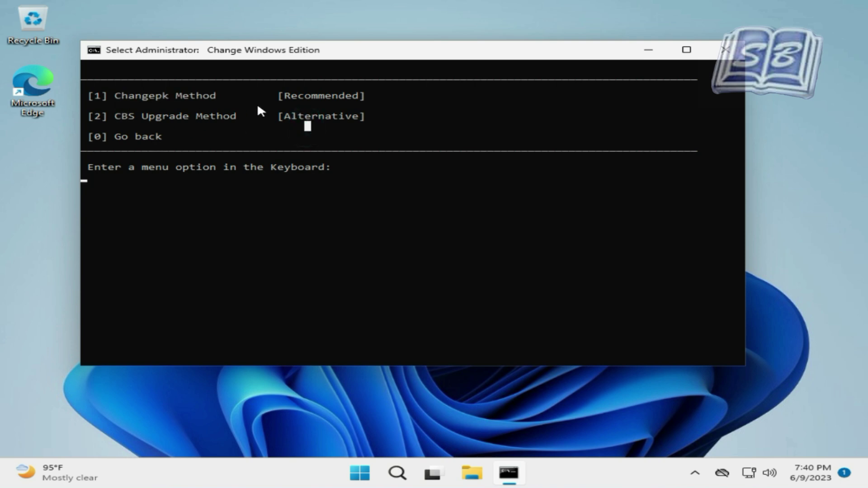
{"action": "key", "text": "1"}
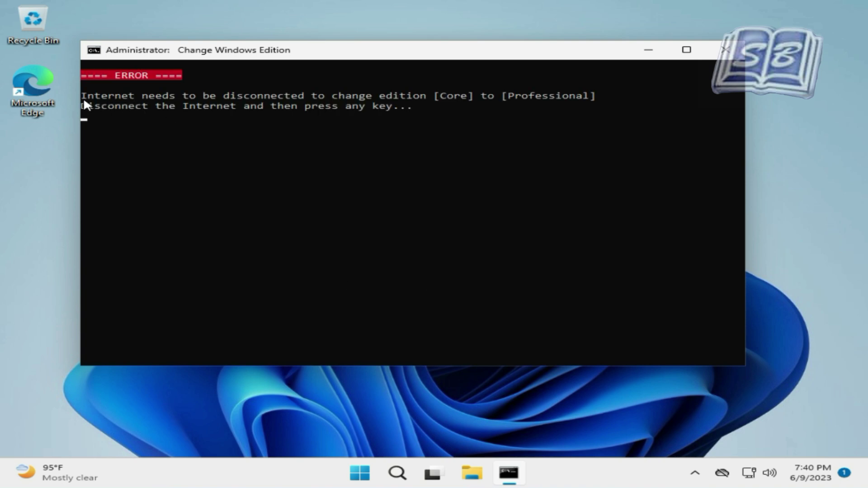
{"action": "left_click_drag", "start_coordinate": [81, 95], "coordinate": [275, 96]}
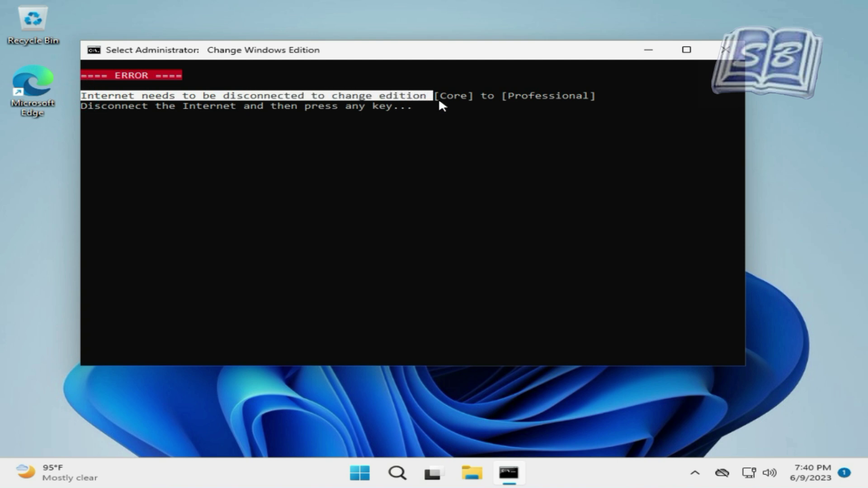
{"action": "left_click_drag", "start_coordinate": [483, 103], "coordinate": [422, 107]}
{"action": "left_click", "coordinate": [423, 136]}
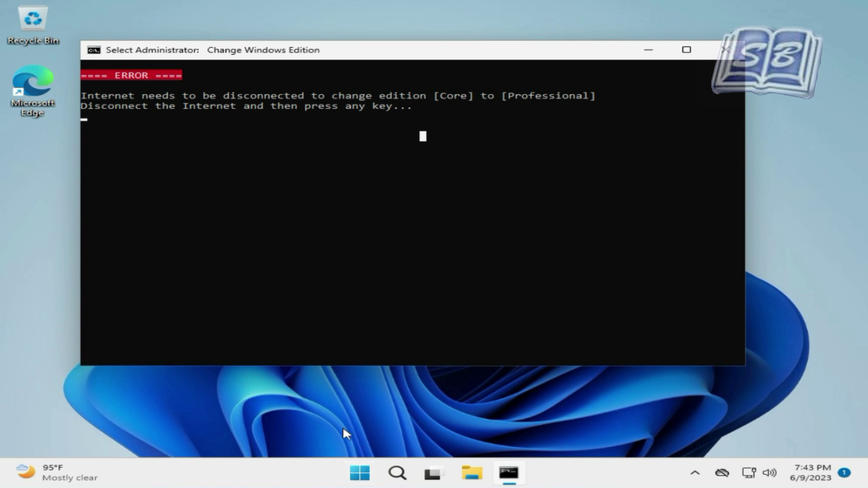
- Open Network Connections by running ncpa.cpl
{"action": "right_click", "coordinate": [359, 474]}
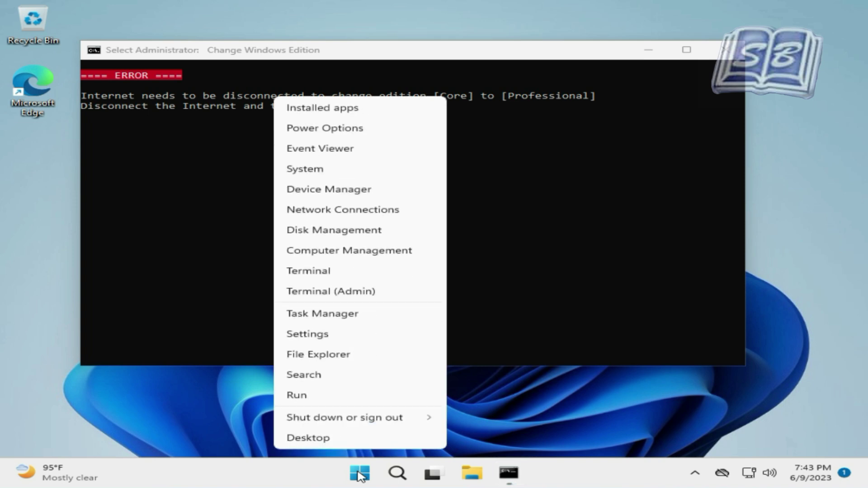
{"action": "left_click", "coordinate": [351, 395]}
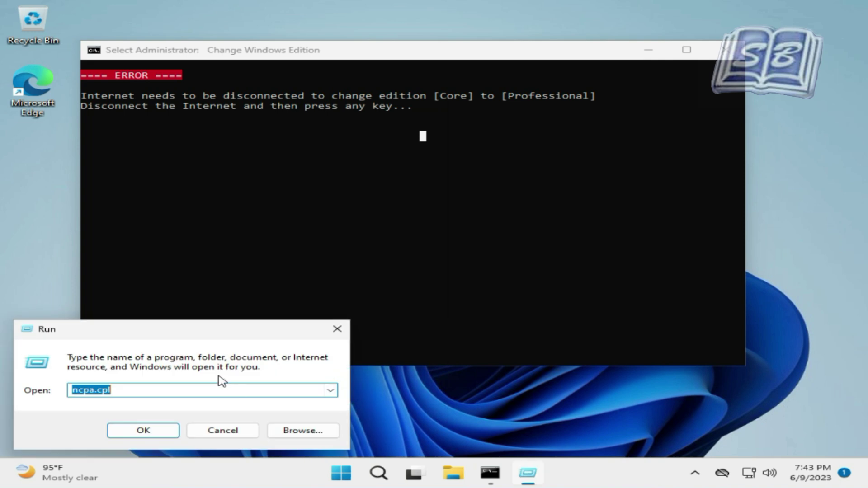
{"action": "type", "text": "ncpa"}
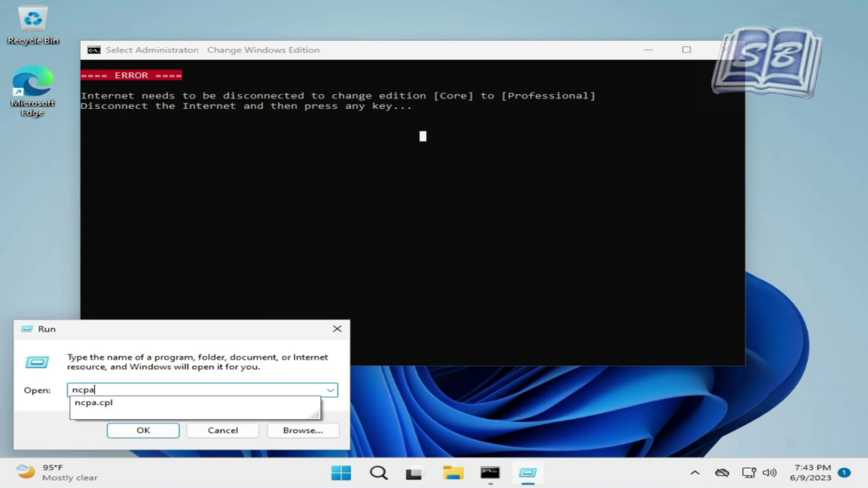
{"action": "type", "text": ".cpl"}
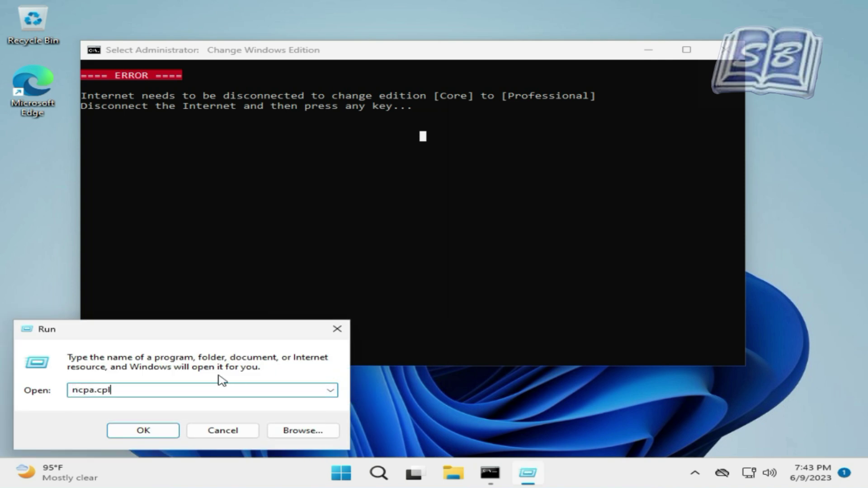
{"action": "left_click", "coordinate": [166, 429]}
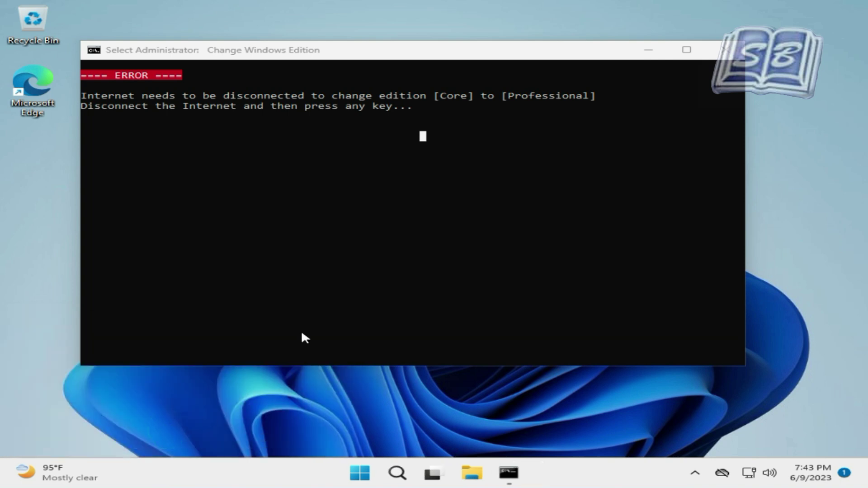
- Disable the Ethernet adapter and minimize the Network Connections window
{"action": "left_click", "coordinate": [229, 141]}
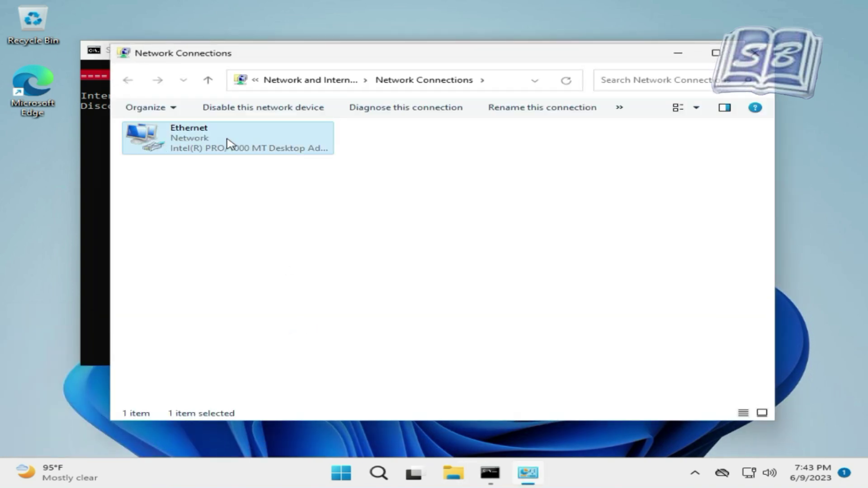
{"action": "right_click", "coordinate": [227, 140]}
{"action": "left_click", "coordinate": [290, 152]}
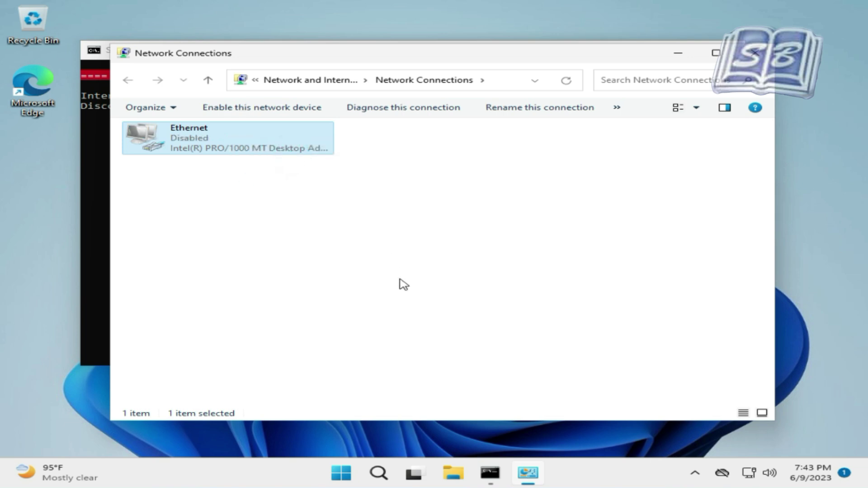
{"action": "left_click", "coordinate": [679, 52]}
- Resume the edition change script, read its notes and continue with option 1 to change Core to Professional
{"action": "left_click", "coordinate": [114, 137]}
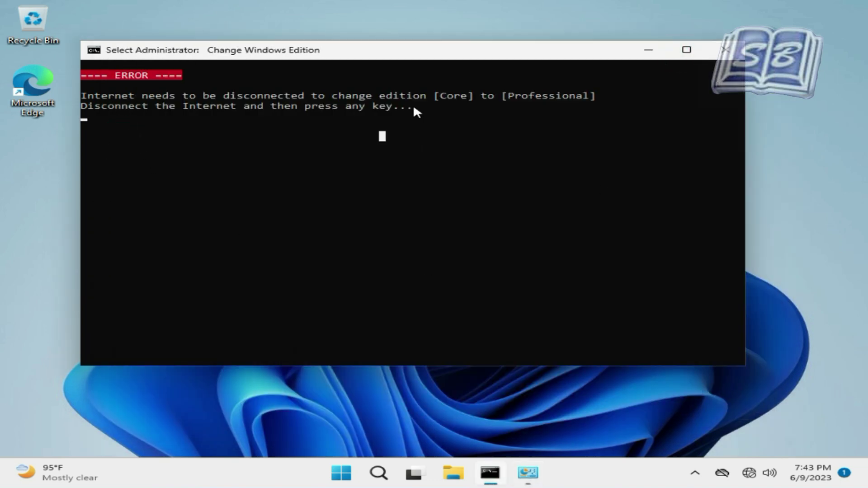
{"action": "key", "text": "Return"}
{"action": "key", "text": "Return"}
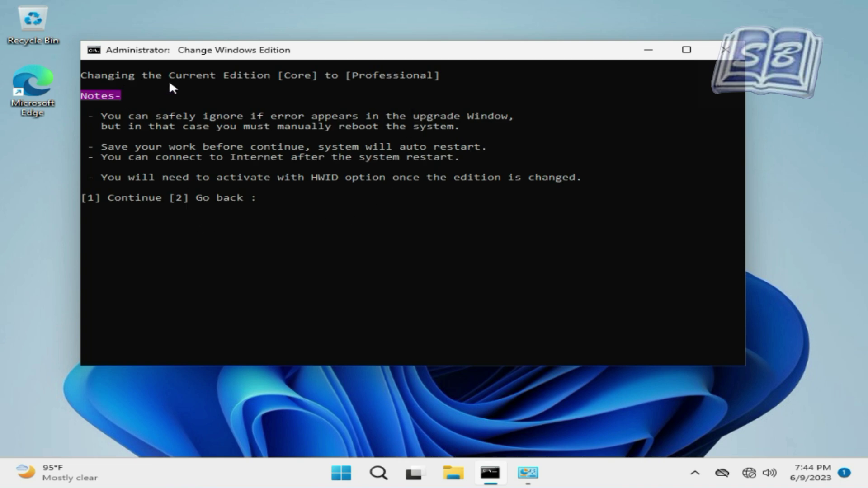
{"action": "left_click_drag", "start_coordinate": [125, 78], "coordinate": [445, 80]}
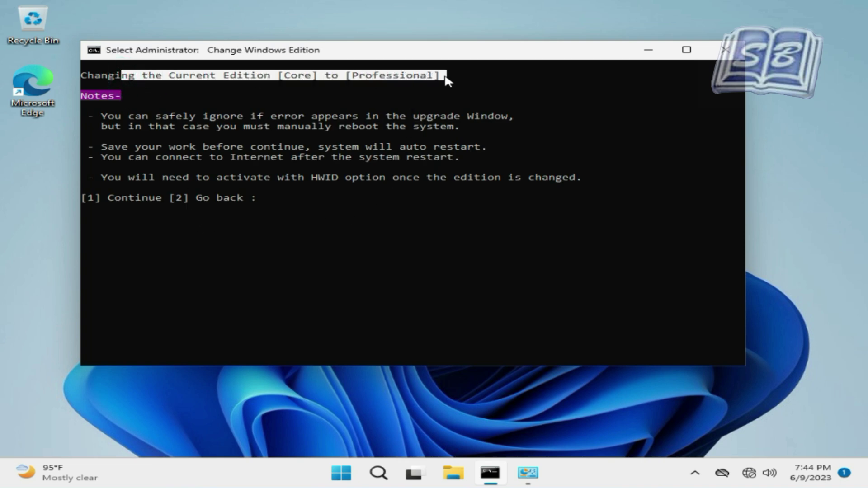
{"action": "left_click", "coordinate": [424, 86]}
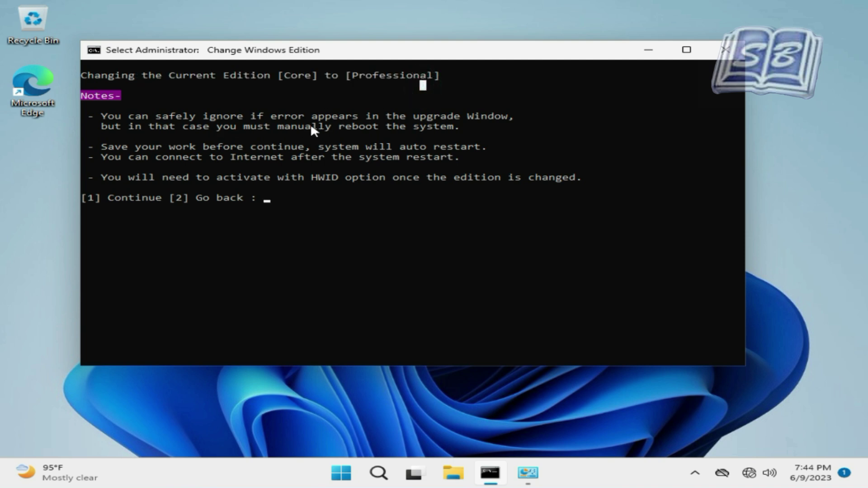
{"action": "type", "text": "1"}
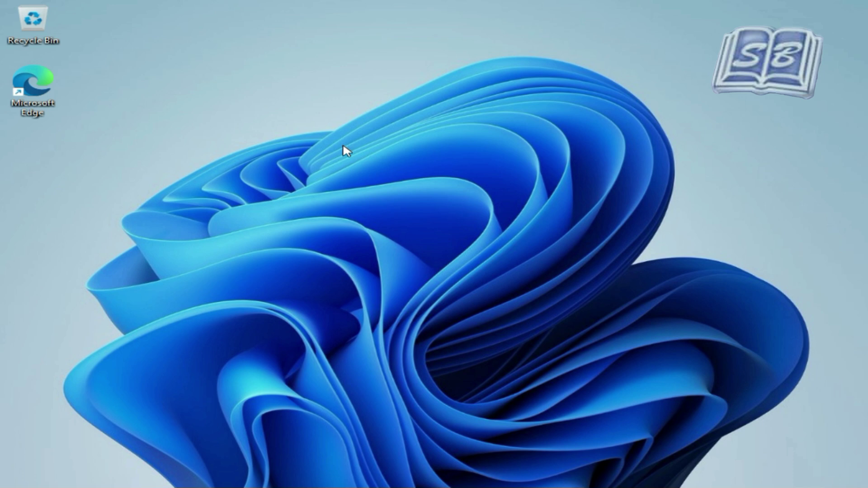
- Refresh the desktop and check the Windows edition under Windows specifications on the About page of Settings
{"action": "right_click", "coordinate": [343, 146]}
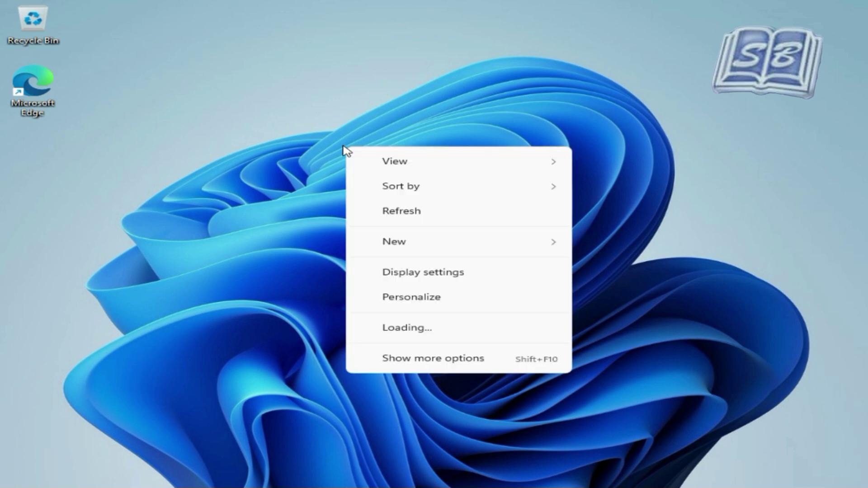
{"action": "left_click", "coordinate": [400, 202]}
{"action": "key", "text": "super"}
{"action": "left_click", "coordinate": [642, 138]}
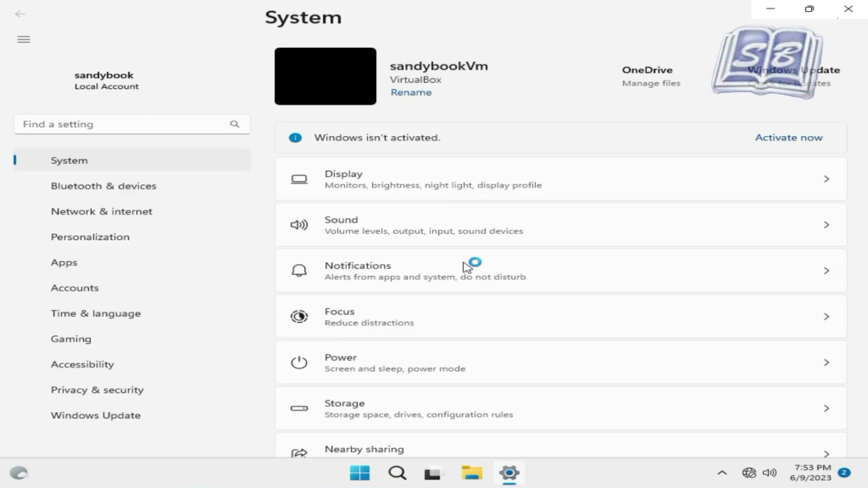
{"action": "scroll", "coordinate": [469, 277], "scroll_direction": "down", "scroll_amount": 10}
{"action": "left_click", "coordinate": [520, 416]}
{"action": "scroll", "coordinate": [610, 370], "scroll_direction": "down", "scroll_amount": 3}
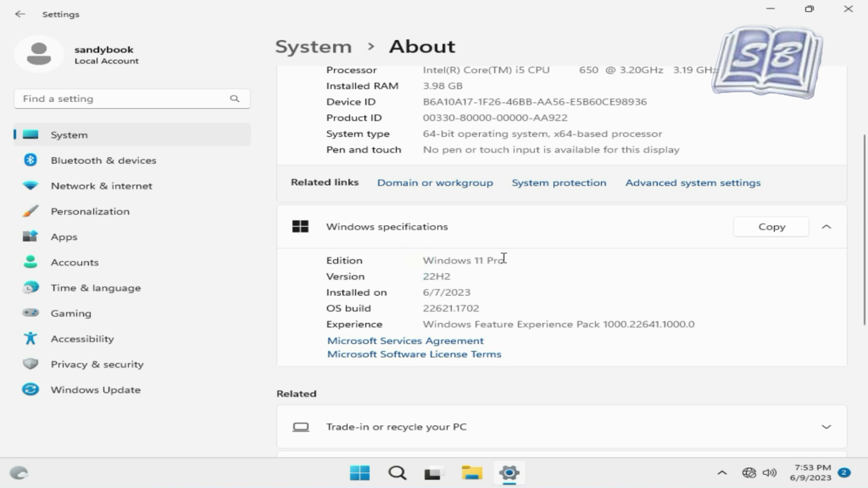
{"action": "left_click_drag", "start_coordinate": [501, 260], "coordinate": [428, 259]}
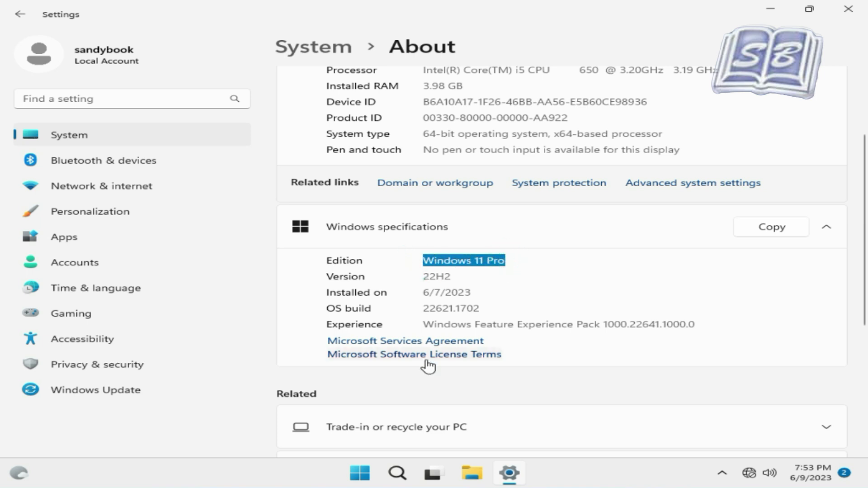
- Check the activation state on the Product key and activation page, then minimize Settings
{"action": "scroll", "coordinate": [587, 322], "scroll_direction": "down", "scroll_amount": 3}
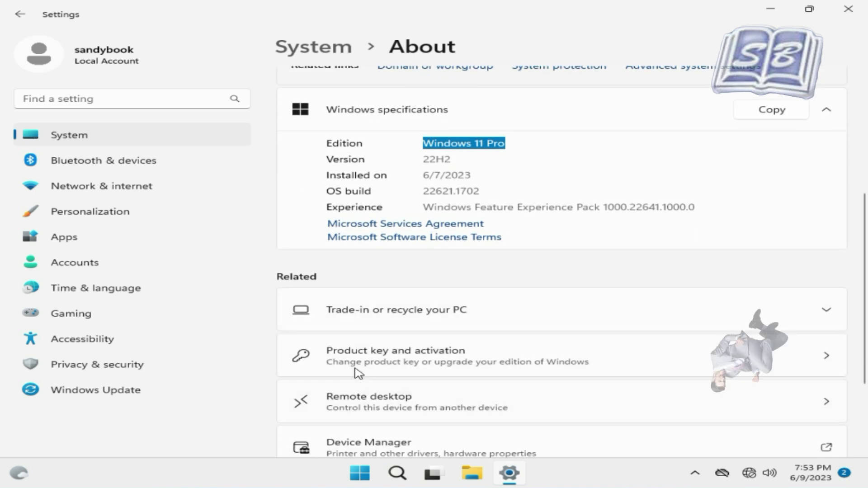
{"action": "left_click", "coordinate": [505, 355]}
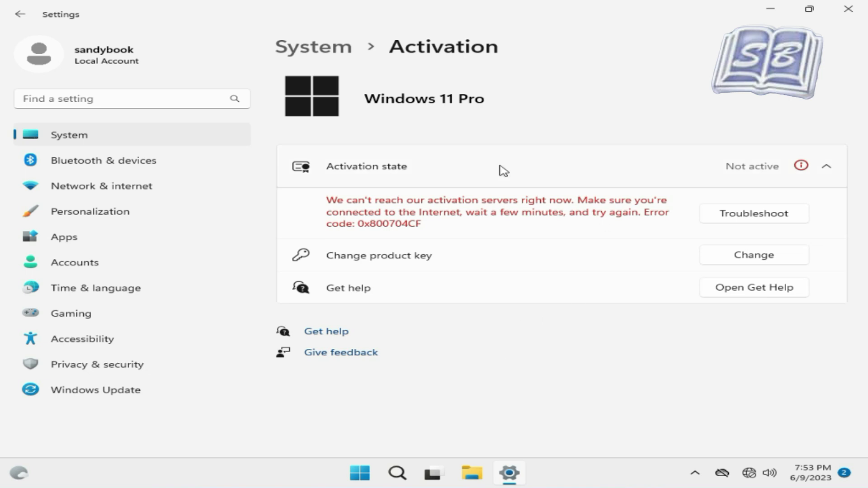
{"action": "left_click", "coordinate": [343, 167]}
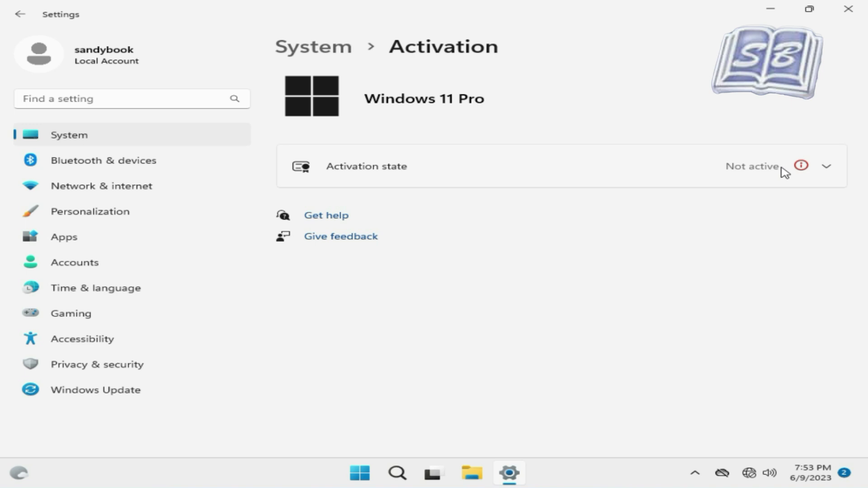
{"action": "left_click", "coordinate": [773, 10]}
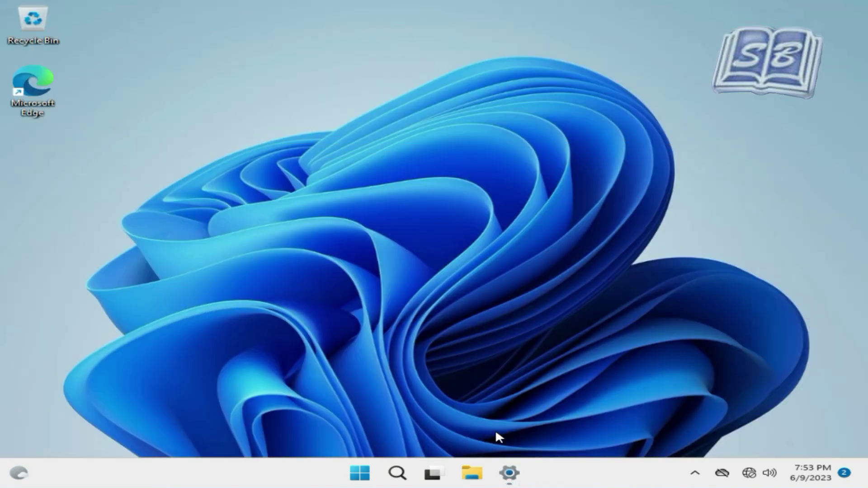
- Browse from Downloads through the Microsoft-Activation-Scripts-1.8 and MAS folders to the All-In-One-Version folder
{"action": "left_click", "coordinate": [472, 473]}
{"action": "double_click", "coordinate": [276, 138]}
{"action": "double_click", "coordinate": [277, 137]}
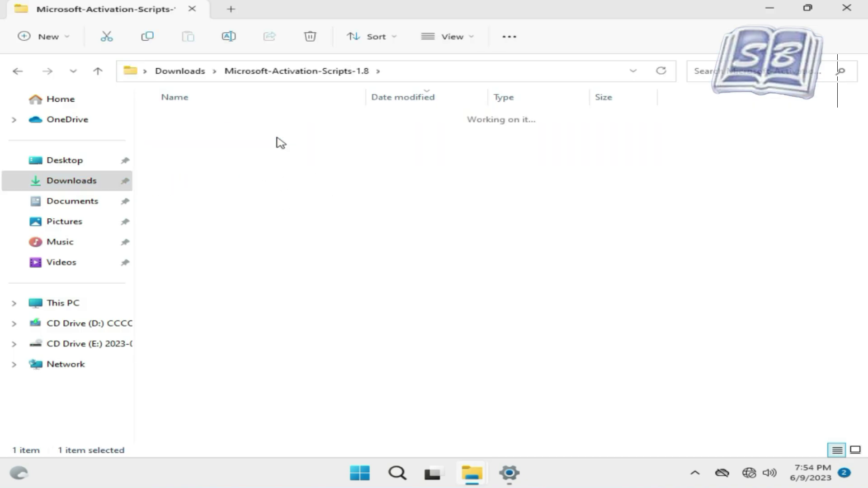
{"action": "double_click", "coordinate": [270, 156]}
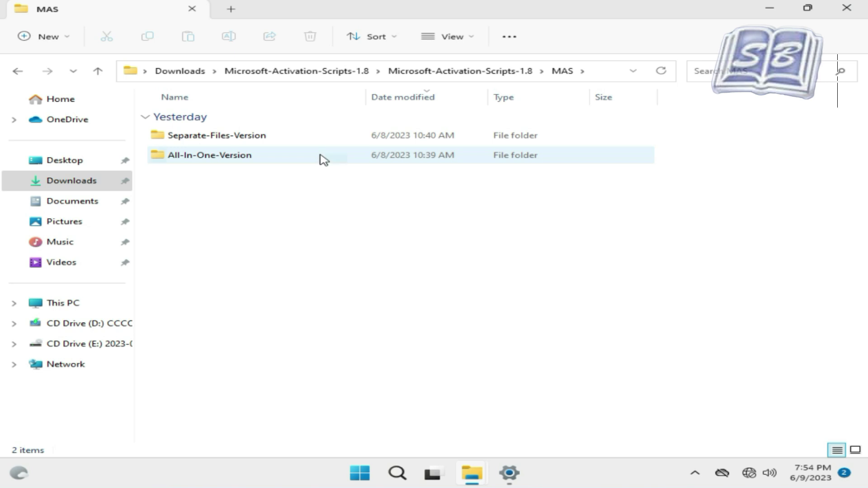
{"action": "double_click", "coordinate": [322, 157]}
{"action": "left_click", "coordinate": [323, 298]}
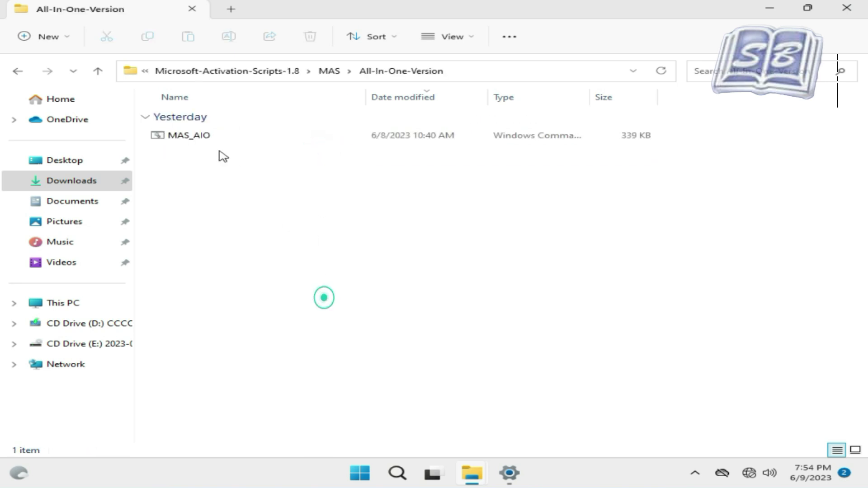
- Run the MAS_AIO script with administrator permission and move its window toward the middle of the screen
{"action": "left_click", "coordinate": [273, 138]}
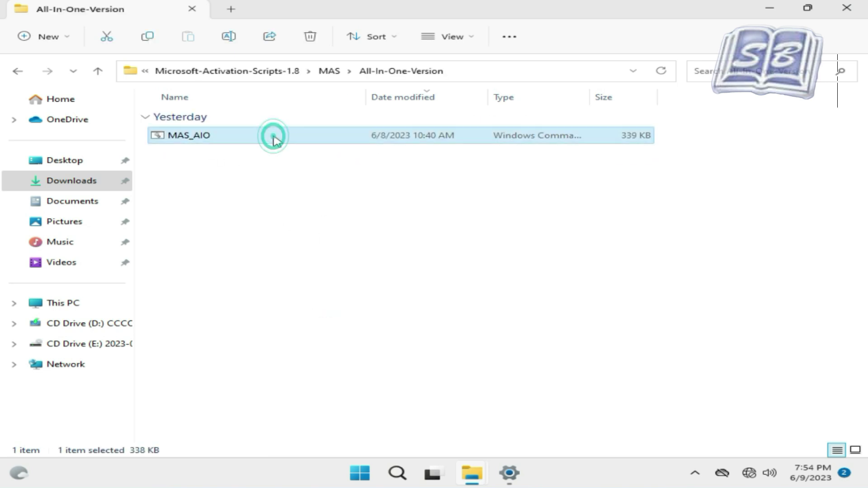
{"action": "double_click", "coordinate": [274, 137]}
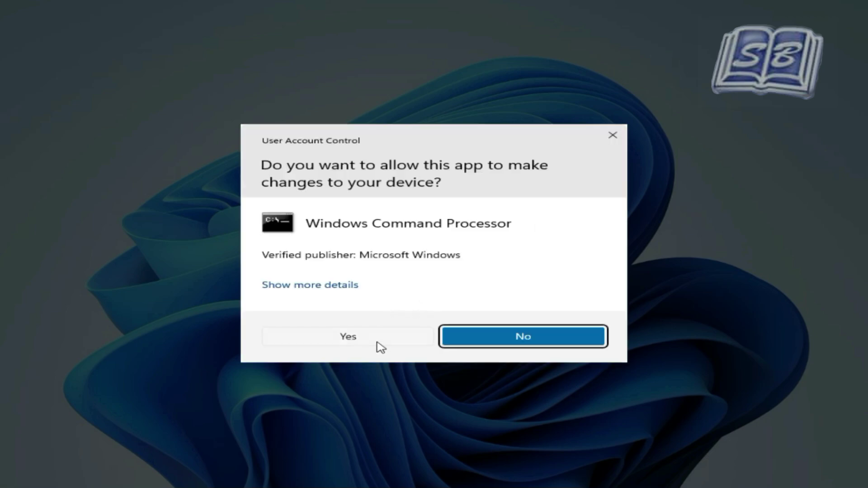
{"action": "left_click", "coordinate": [377, 343]}
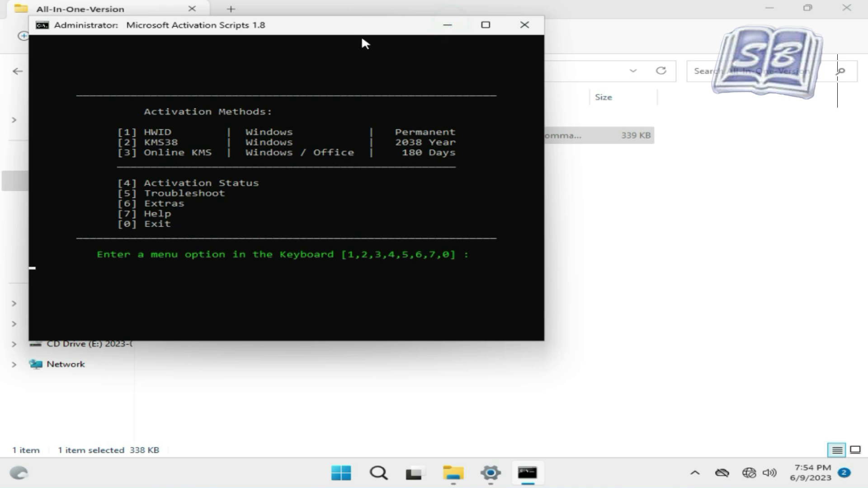
{"action": "left_click_drag", "start_coordinate": [348, 32], "coordinate": [460, 56]}
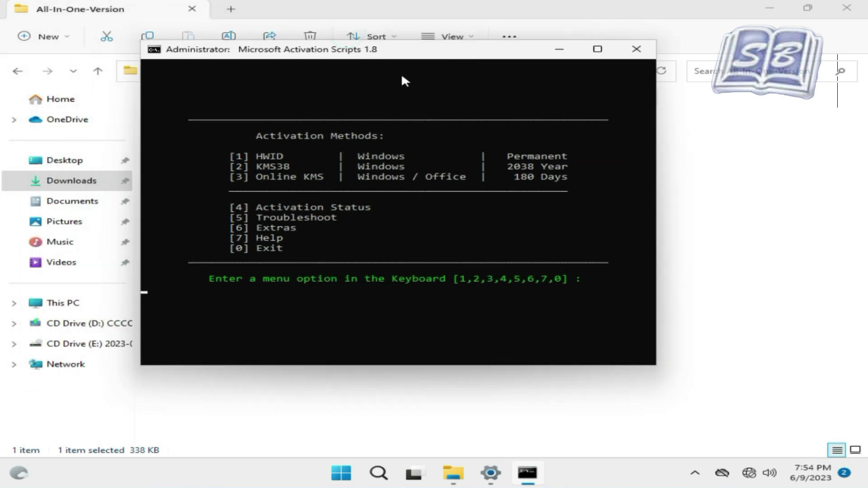
{"action": "left_click_drag", "start_coordinate": [403, 56], "coordinate": [430, 62]}
- Compare the HWID and KMS38 activation methods, select KMS38, option 2, and start KMS38 Activation with option 1
{"action": "left_click_drag", "start_coordinate": [533, 161], "coordinate": [595, 167]}
{"action": "left_click", "coordinate": [597, 166]}
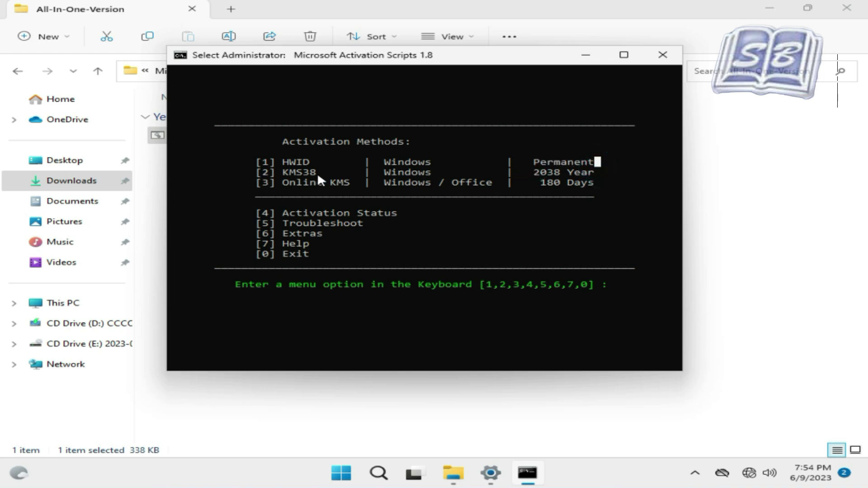
{"action": "left_click_drag", "start_coordinate": [533, 172], "coordinate": [597, 174]}
{"action": "left_click_drag", "start_coordinate": [256, 173], "coordinate": [273, 173]}
{"action": "key", "text": "2"}
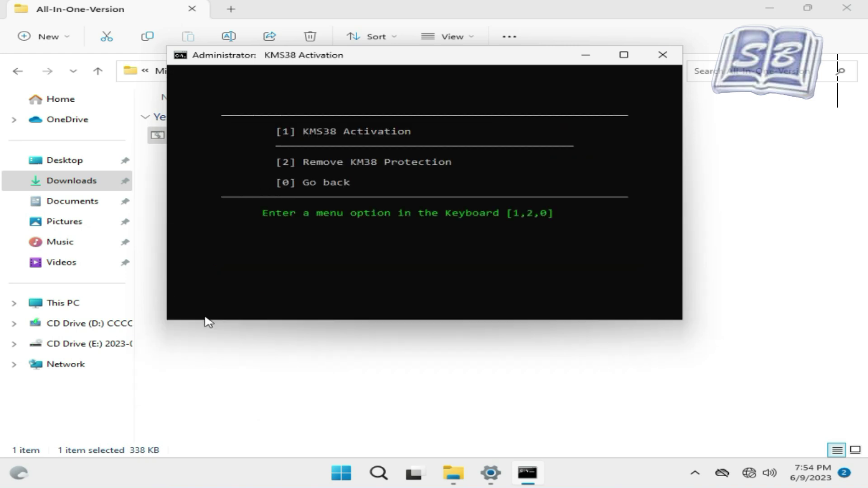
{"action": "key", "text": "1"}
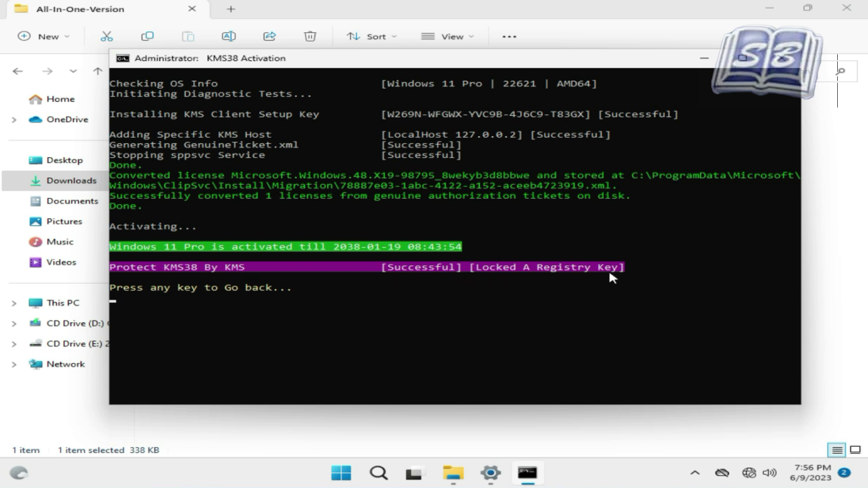
- Return to the Activation page in Settings, expand the activation state details to check them, and collapse them again
{"action": "left_click", "coordinate": [490, 474]}
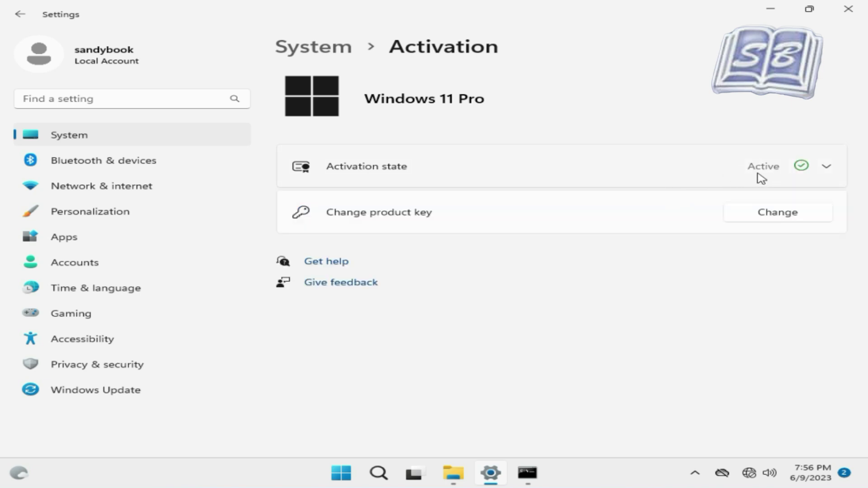
{"action": "left_click", "coordinate": [827, 170]}
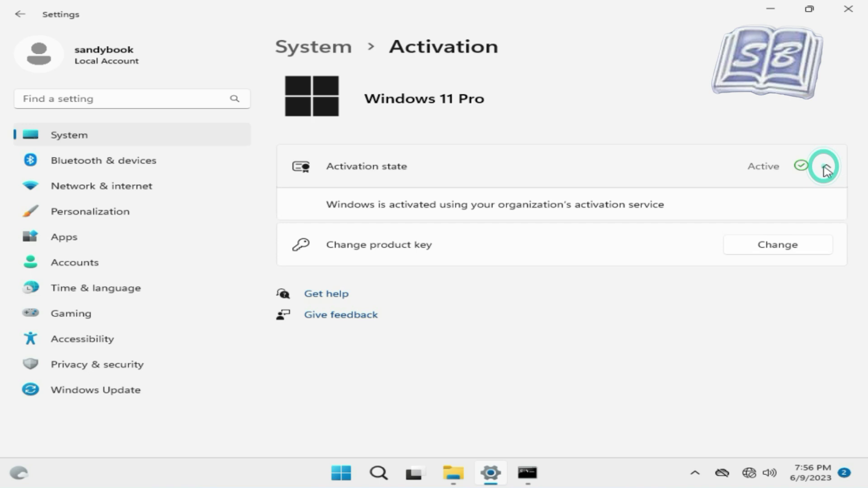
{"action": "left_click", "coordinate": [826, 170]}
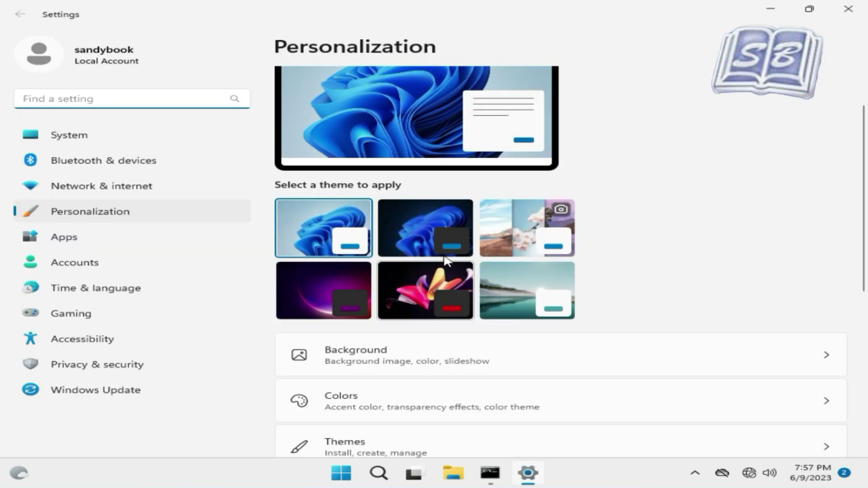
- Apply the dark Windows bloom theme, close Settings, and refresh the desktop
{"action": "left_click", "coordinate": [426, 228]}
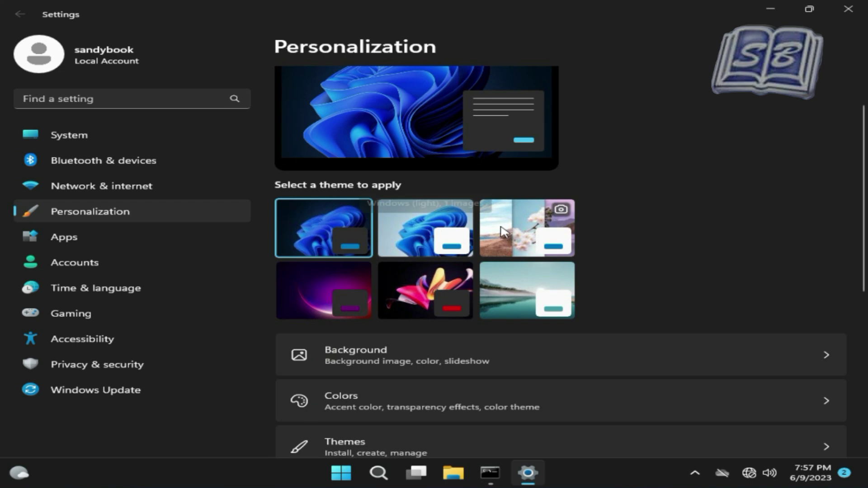
{"action": "left_click", "coordinate": [848, 18]}
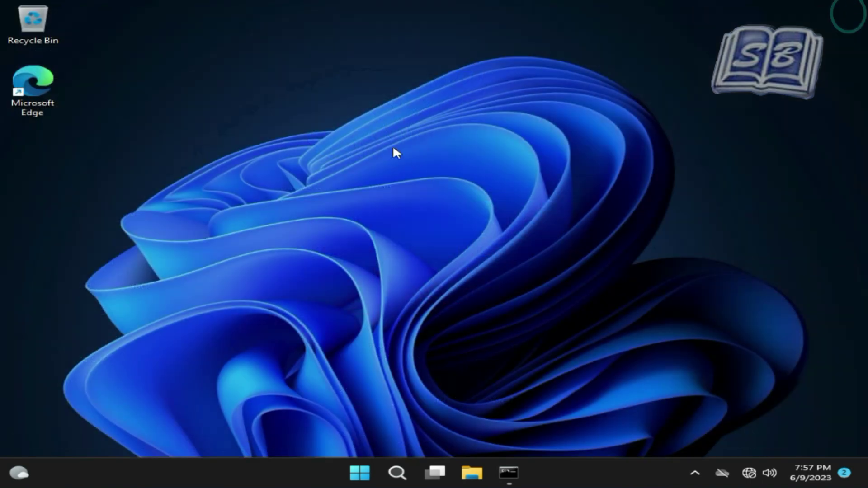
{"action": "right_click", "coordinate": [425, 172]}
{"action": "left_click", "coordinate": [428, 181]}
- Return to the activation script, open Extras with option 6, and choose Change Windows Edition with option 1
{"action": "left_click", "coordinate": [507, 473]}
{"action": "key", "text": "6"}
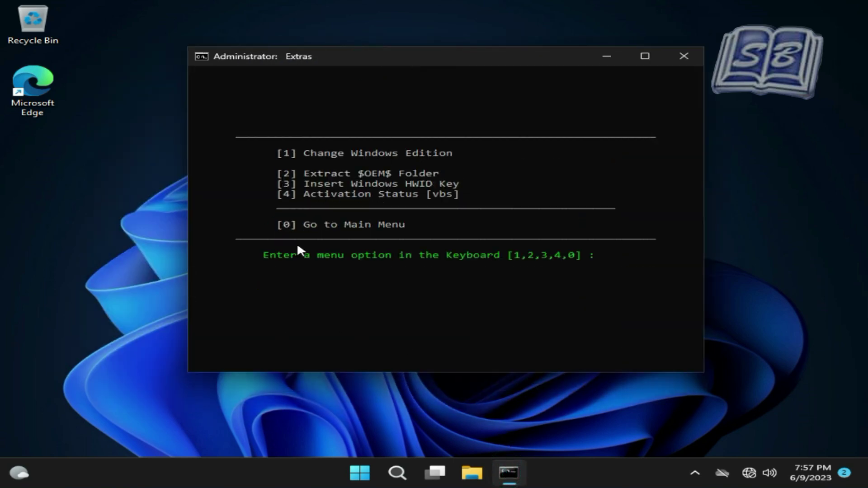
{"action": "key", "text": "1"}
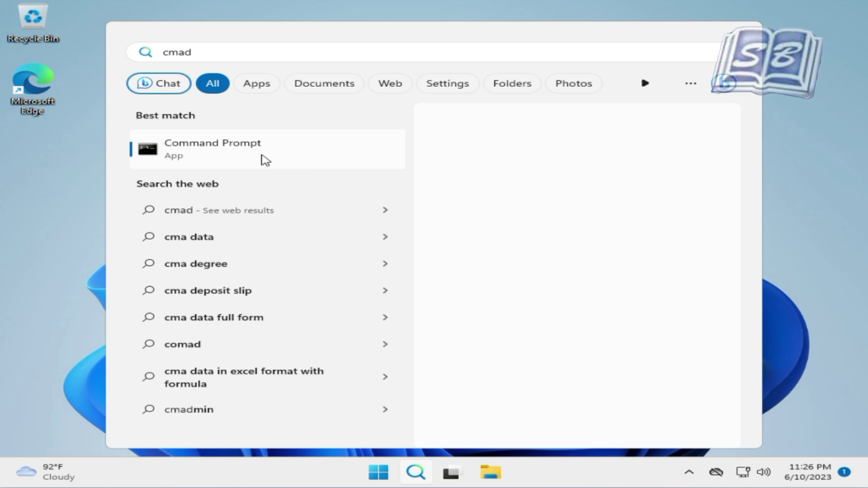
- Open Command Prompt, Registry Editor and Control Panel from Windows search as examples of tools that can be restricted
{"action": "left_click", "coordinate": [268, 162]}
{"action": "left_click", "coordinate": [397, 473]}
{"action": "left_click", "coordinate": [308, 52]}
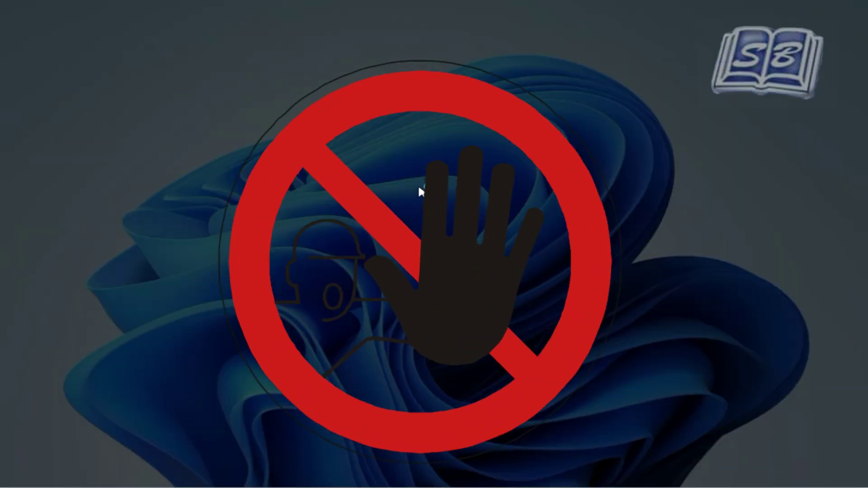
{"action": "left_click", "coordinate": [369, 343]}
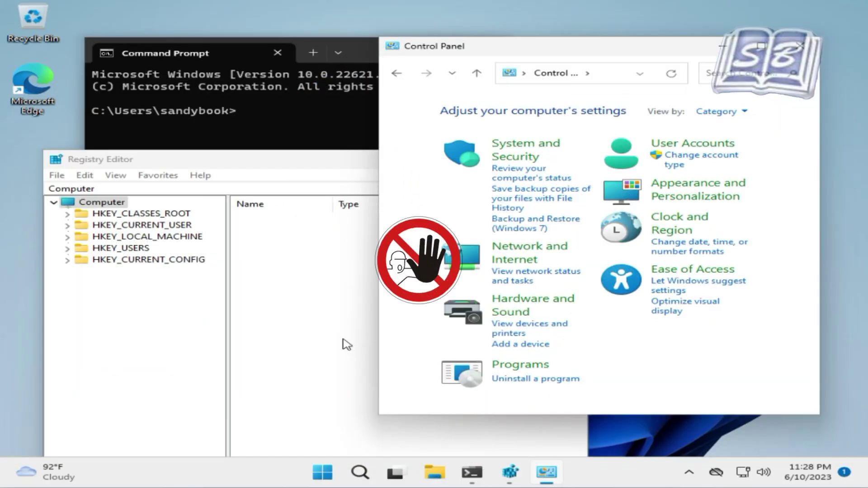
- View the drives in File Explorer, then close it together with Control Panel, Registry Editor and Command Prompt
{"action": "left_click", "coordinate": [435, 472]}
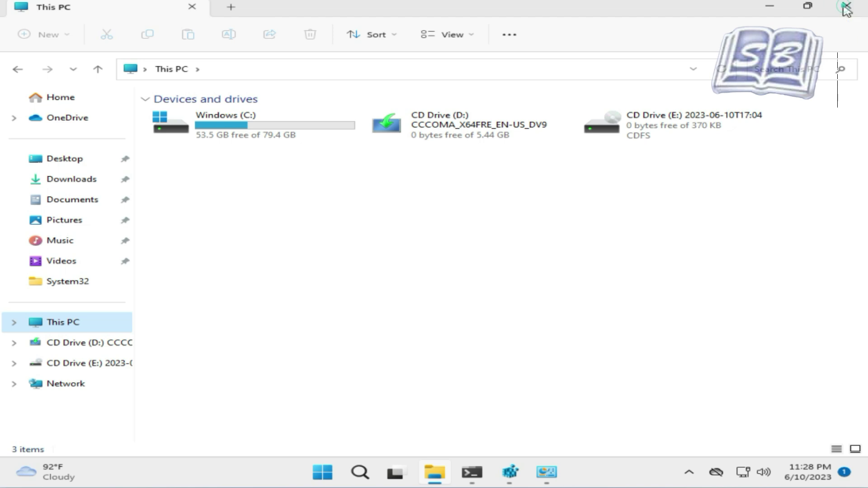
{"action": "left_click", "coordinate": [845, 9]}
{"action": "left_click", "coordinate": [844, 43]}
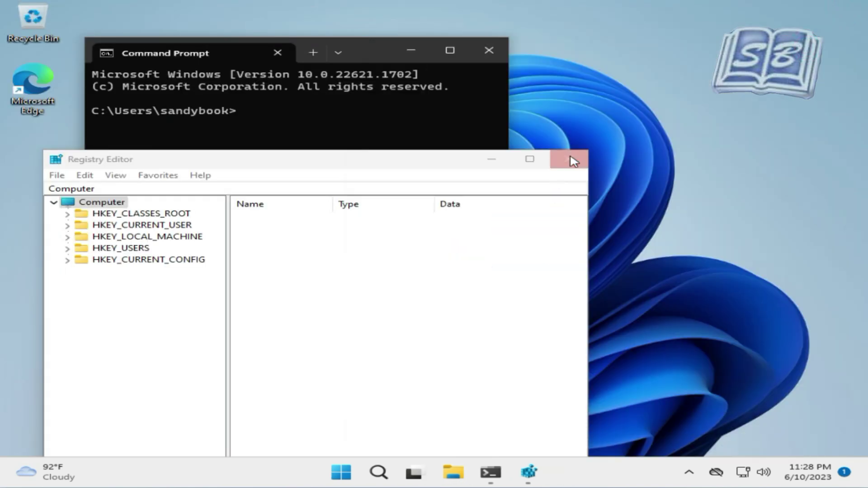
{"action": "left_click", "coordinate": [568, 159]}
{"action": "left_click", "coordinate": [488, 51]}
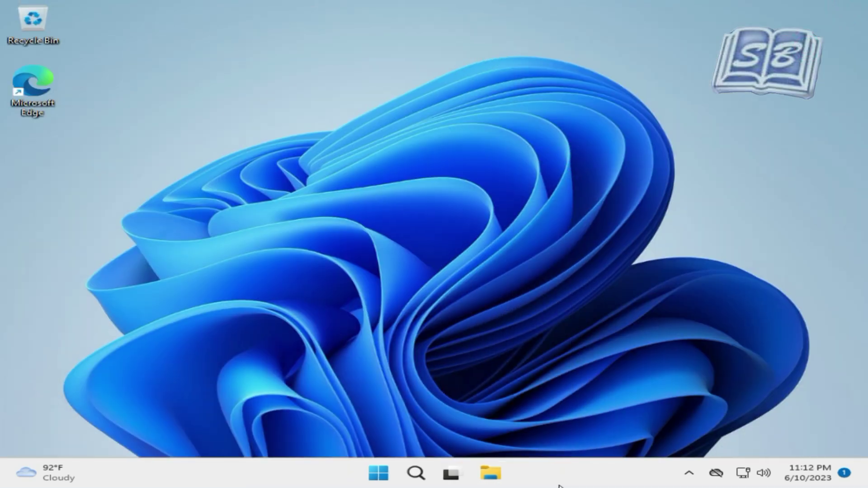
- Search for "group policy", open the Local Group Policy Editor, and adjust its window position and widen the policy tree
{"action": "left_click", "coordinate": [417, 474]}
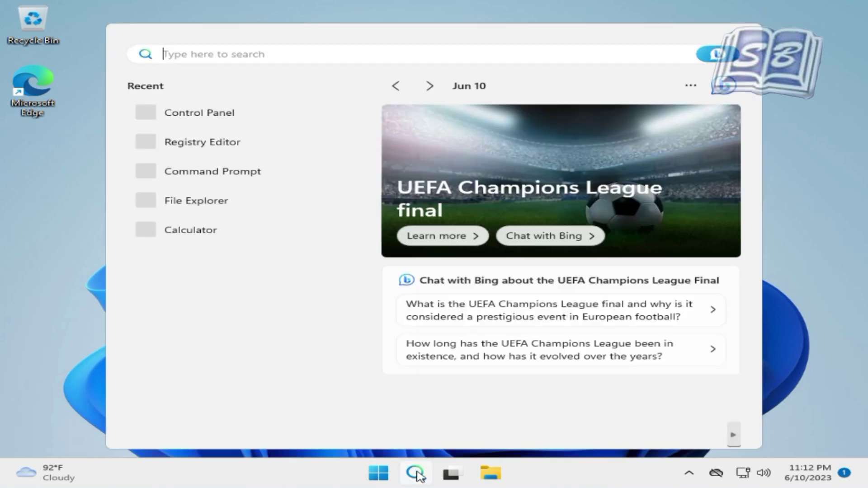
{"action": "left_click", "coordinate": [249, 48]}
{"action": "type", "text": "group policy"}
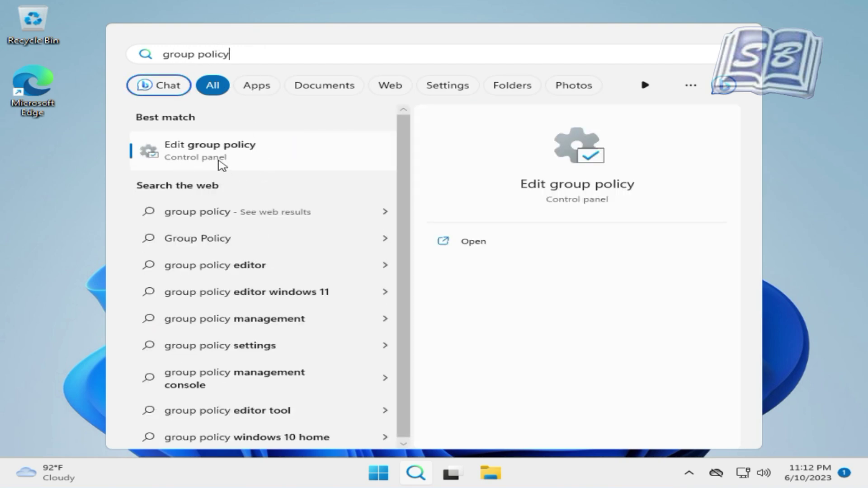
{"action": "left_click", "coordinate": [252, 161]}
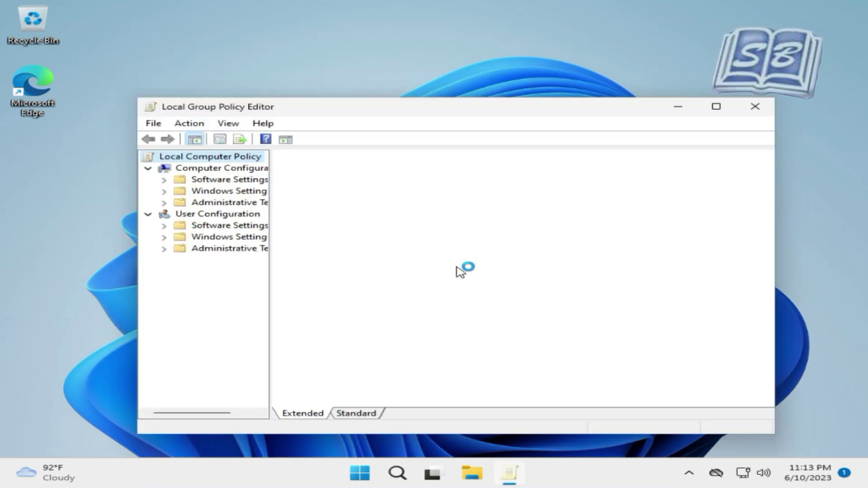
{"action": "left_click_drag", "start_coordinate": [414, 114], "coordinate": [390, 53]}
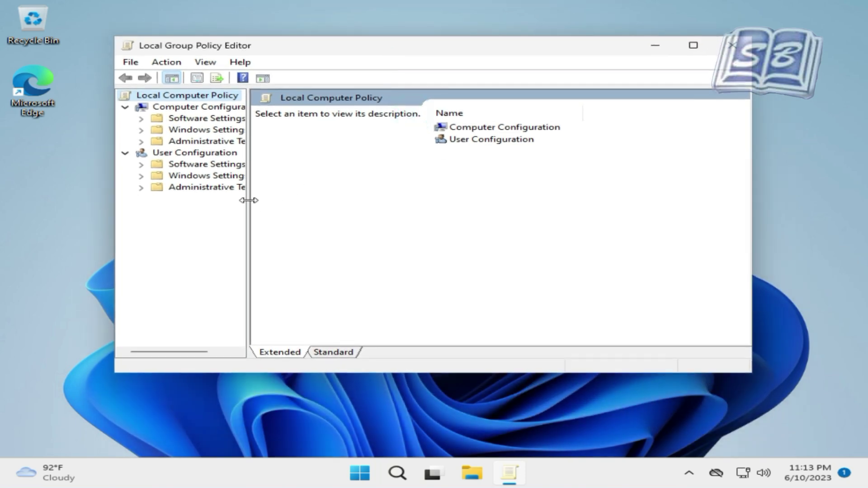
{"action": "left_click_drag", "start_coordinate": [254, 200], "coordinate": [300, 202]}
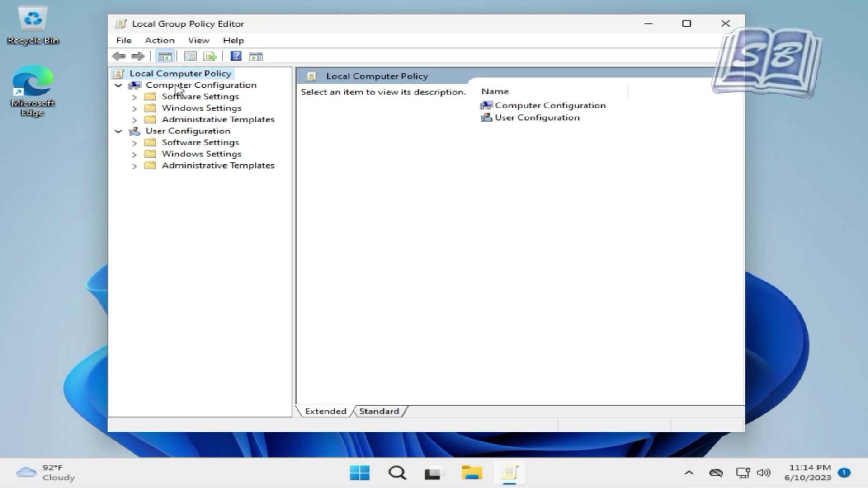
- Compare the Computer Configuration and User Configuration branches of the local policy
{"action": "left_click", "coordinate": [176, 86]}
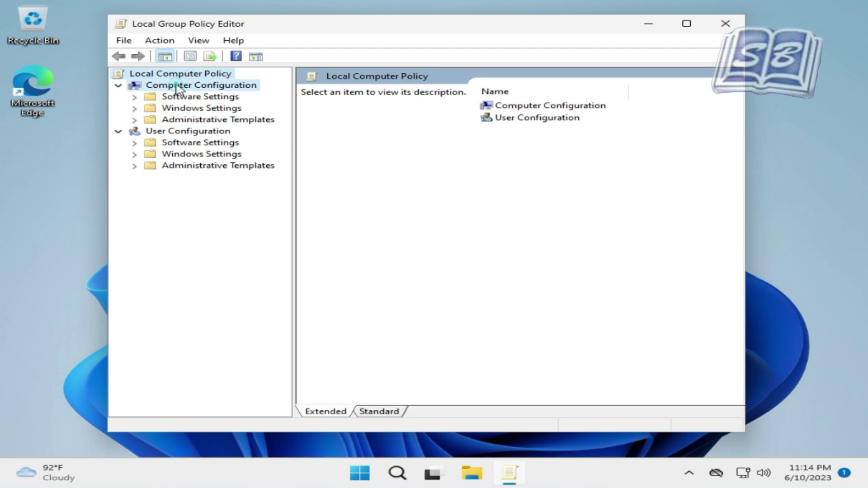
{"action": "left_click", "coordinate": [189, 133]}
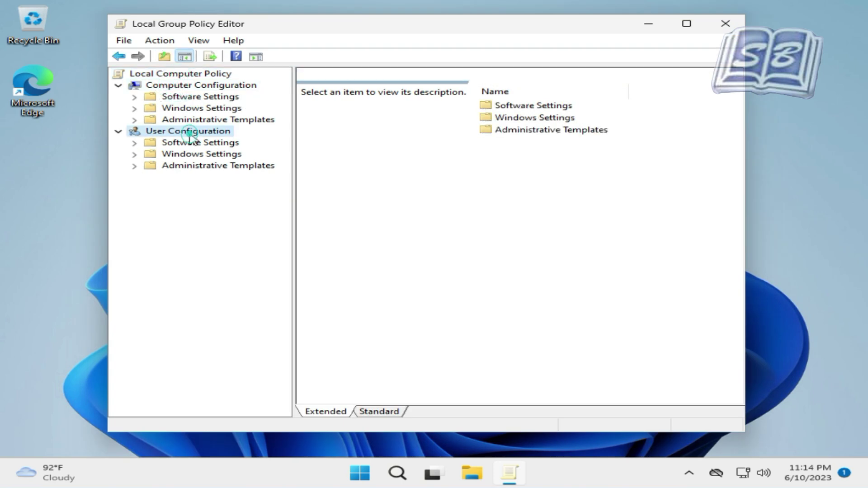
{"action": "left_click", "coordinate": [196, 85]}
{"action": "left_click", "coordinate": [195, 131]}
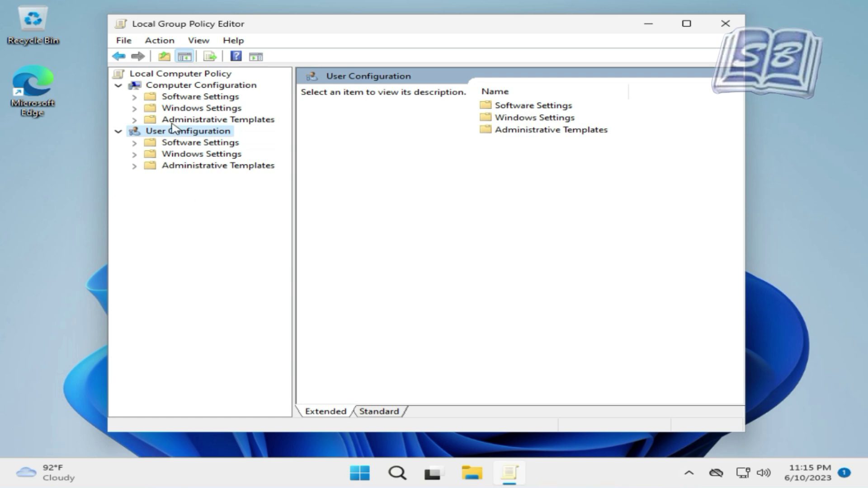
- Open the Control Panel policies under User Configuration's Administrative Templates, widen the window, and view Hide specified Control Panel items
{"action": "left_click", "coordinate": [134, 166]}
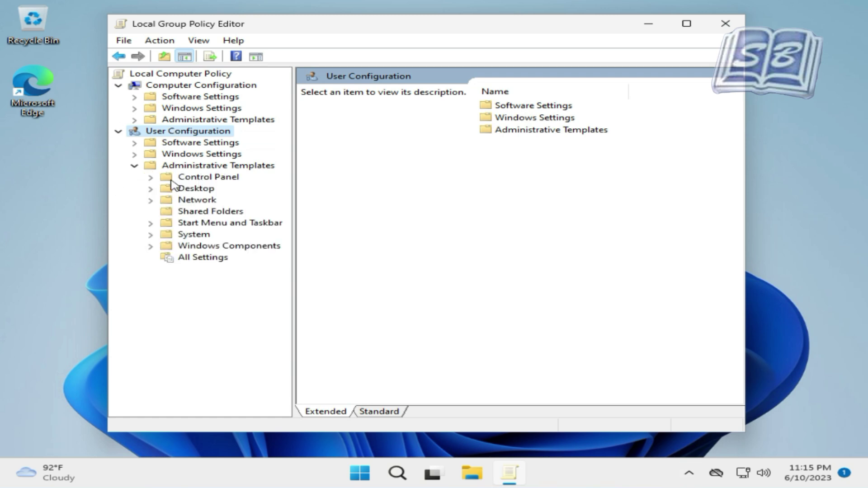
{"action": "left_click", "coordinate": [193, 179]}
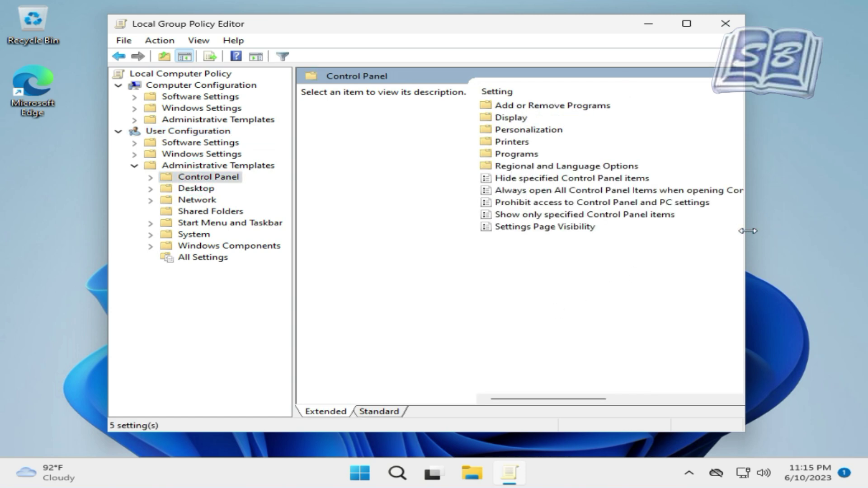
{"action": "left_click_drag", "start_coordinate": [748, 231], "coordinate": [816, 231]}
{"action": "left_click", "coordinate": [478, 180]}
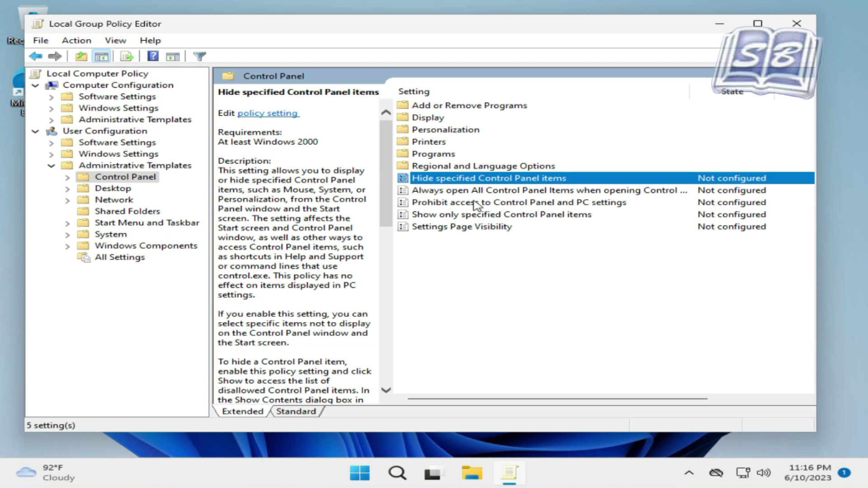
- Set the Prohibit access to Control Panel and PC settings policy to Enabled and apply it
{"action": "left_click", "coordinate": [487, 204]}
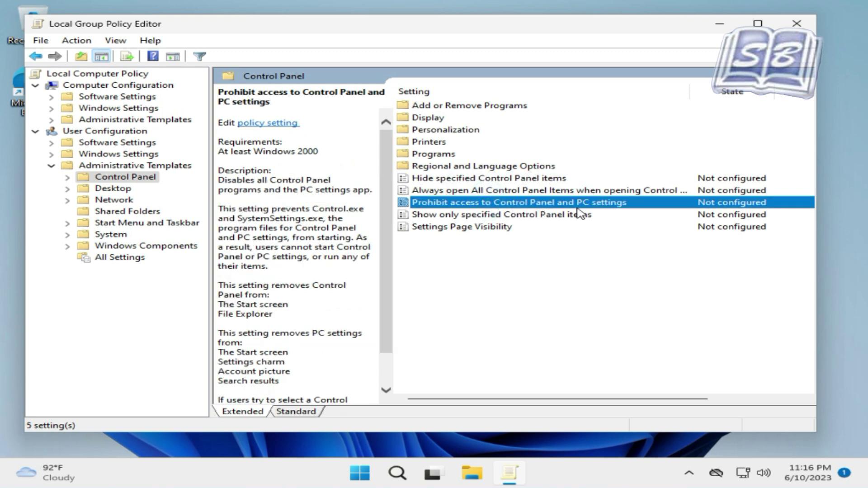
{"action": "double_click", "coordinate": [549, 204]}
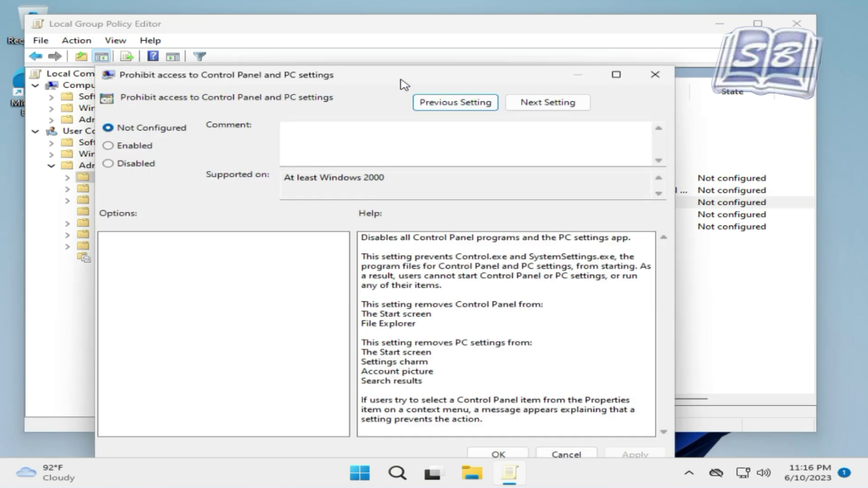
{"action": "left_click_drag", "start_coordinate": [403, 81], "coordinate": [407, 47]}
{"action": "left_click", "coordinate": [113, 112]}
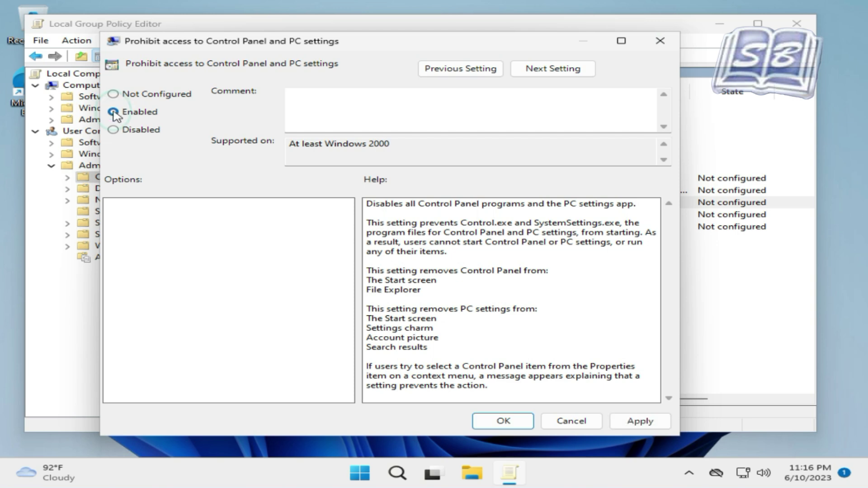
{"action": "left_click", "coordinate": [637, 422]}
{"action": "left_click", "coordinate": [515, 425]}
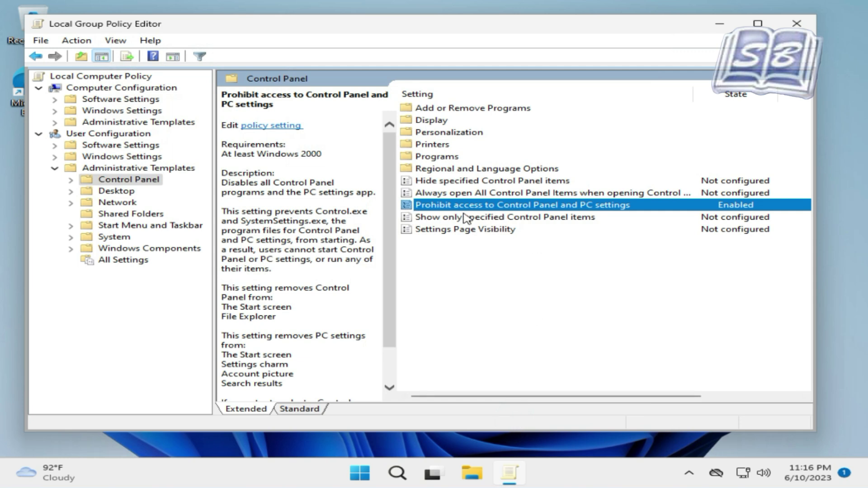
- Collapse the user Administrative Templates and expand Windows Settings and Security Settings under Computer Configuration
{"action": "left_click", "coordinate": [54, 168]}
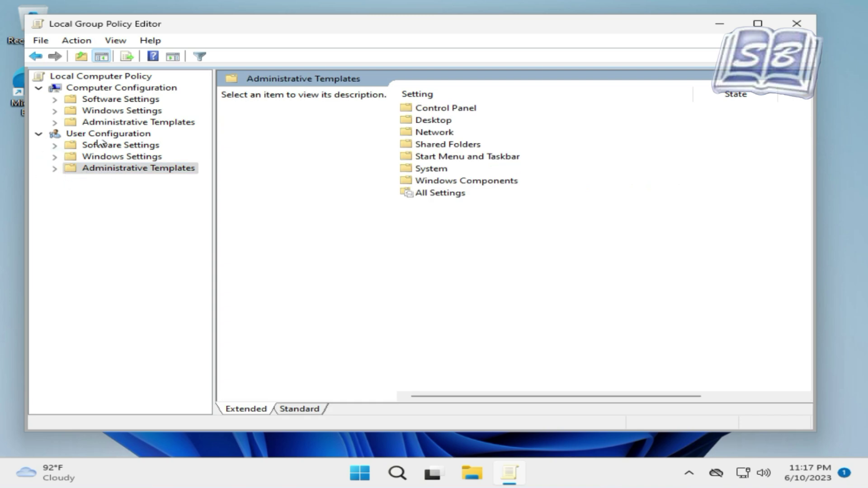
{"action": "left_click", "coordinate": [92, 87]}
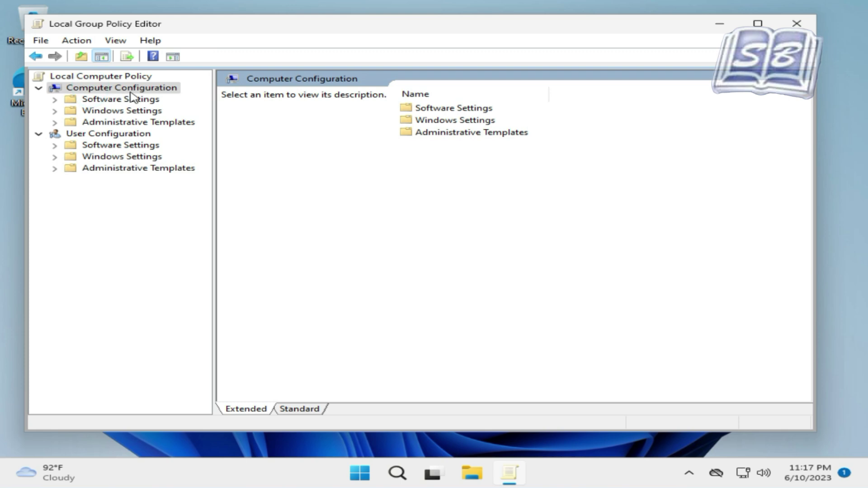
{"action": "left_click", "coordinate": [55, 110]}
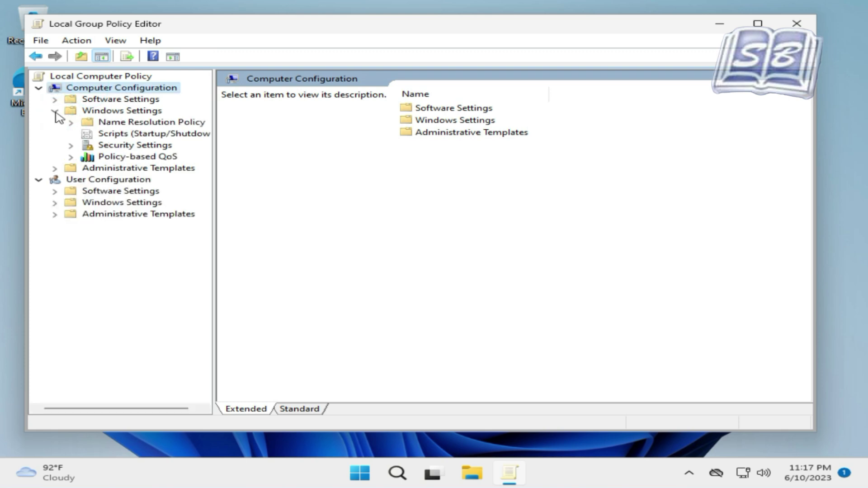
{"action": "left_click", "coordinate": [110, 111]}
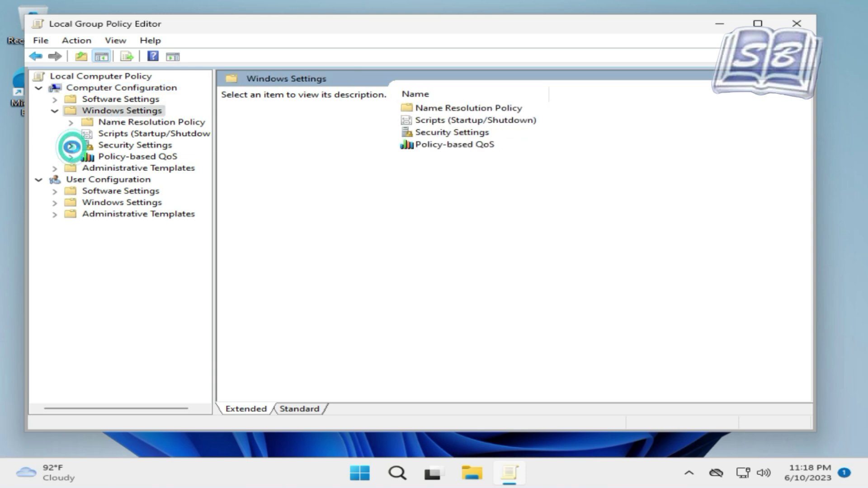
{"action": "left_click", "coordinate": [71, 147]}
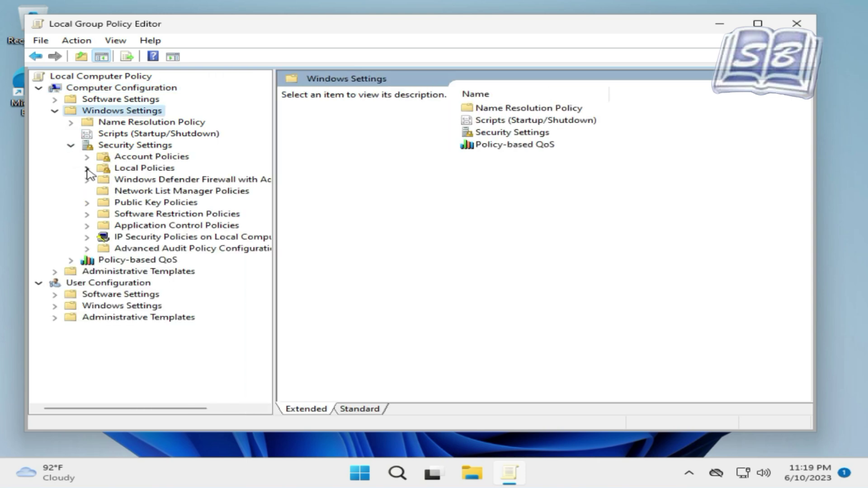
- Open Security Options under Local Policies and select "Network security: Do not store LAN Manager hash value on next password change"
{"action": "left_click", "coordinate": [87, 169]}
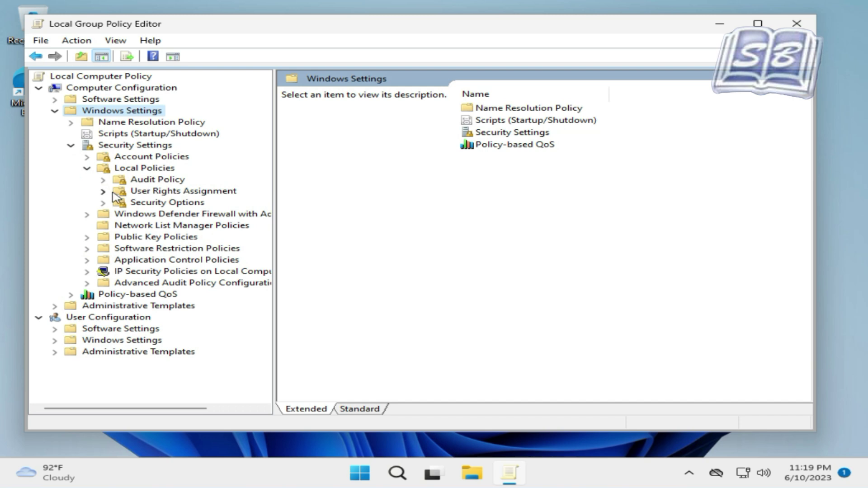
{"action": "left_click", "coordinate": [155, 201]}
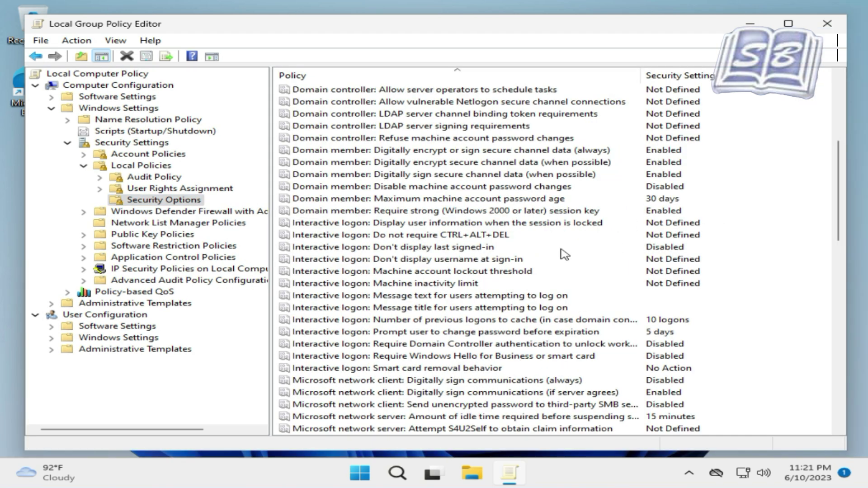
{"action": "scroll", "coordinate": [563, 244], "scroll_direction": "down", "scroll_amount": 10}
{"action": "left_click", "coordinate": [389, 283]}
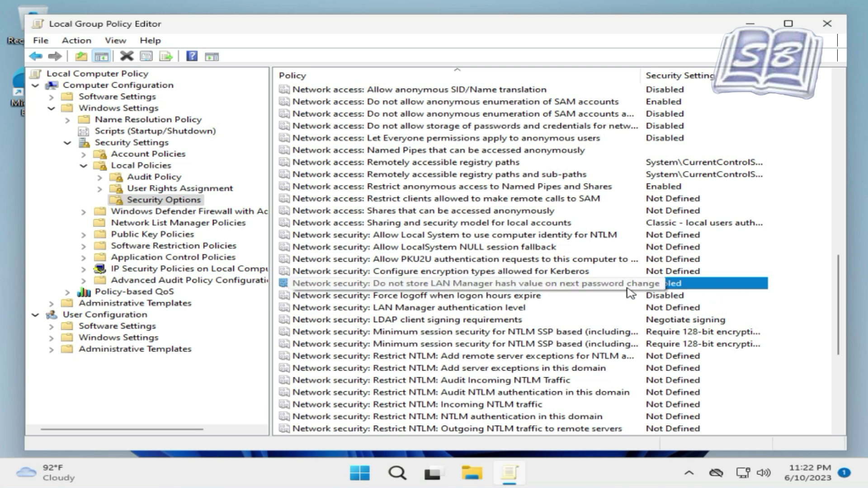
- Check the LAN Manager hash value policy's setting, and collapse Local Policies, Security Settings and Windows Settings under Computer Configuration
{"action": "double_click", "coordinate": [538, 284]}
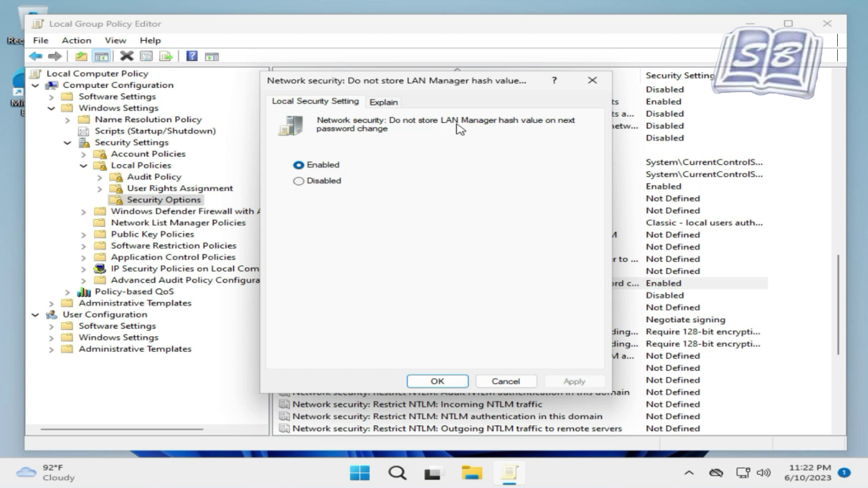
{"action": "left_click", "coordinate": [437, 381]}
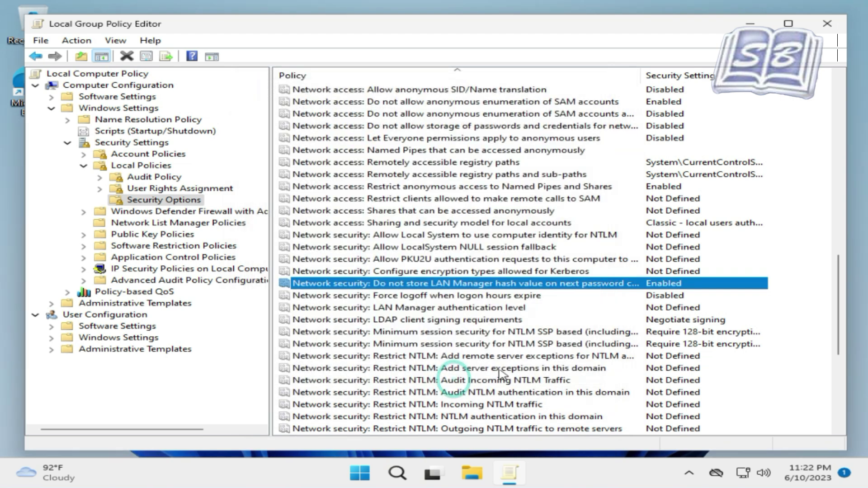
{"action": "left_click", "coordinate": [83, 166]}
{"action": "left_click", "coordinate": [67, 142]}
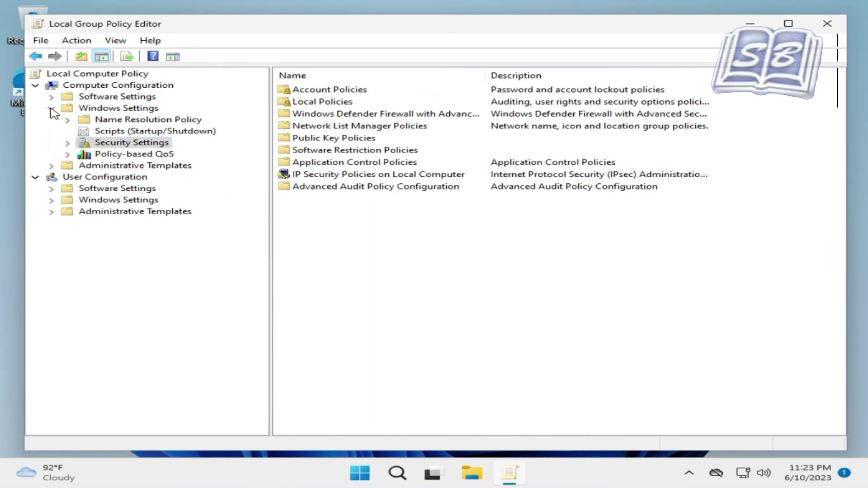
{"action": "left_click", "coordinate": [51, 109]}
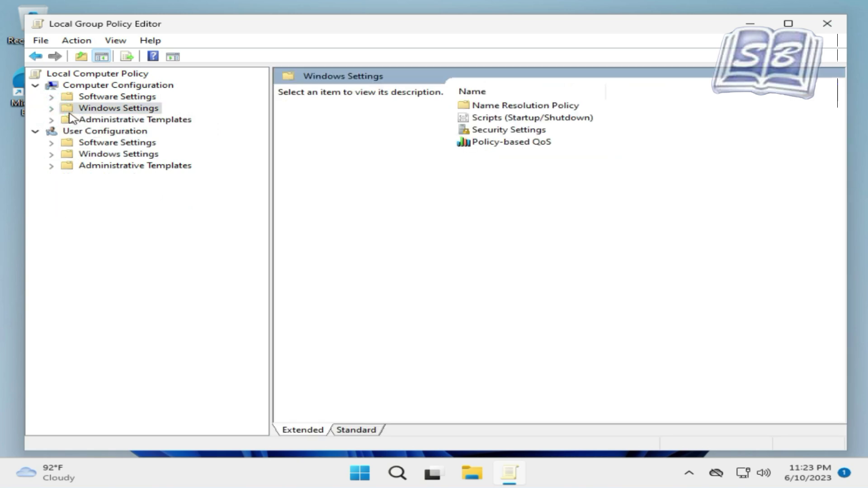
- Open the System policies under User Configuration's Administrative Templates
{"action": "left_click", "coordinate": [52, 166]}
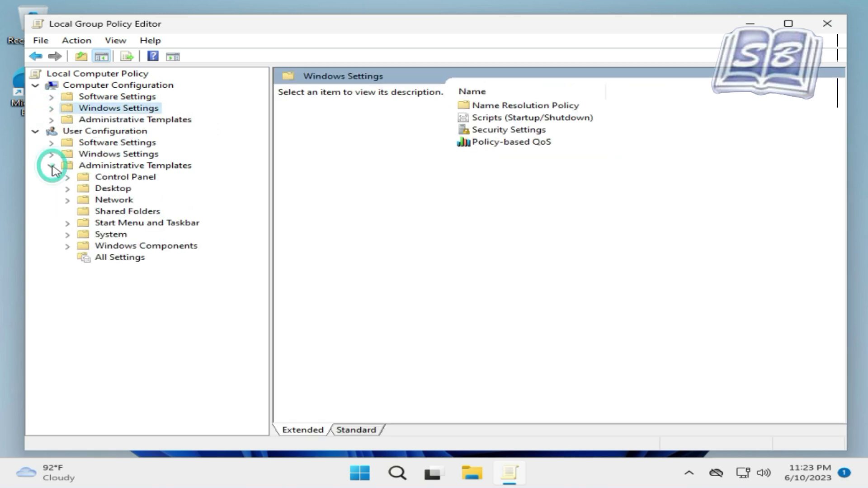
{"action": "left_click", "coordinate": [120, 168]}
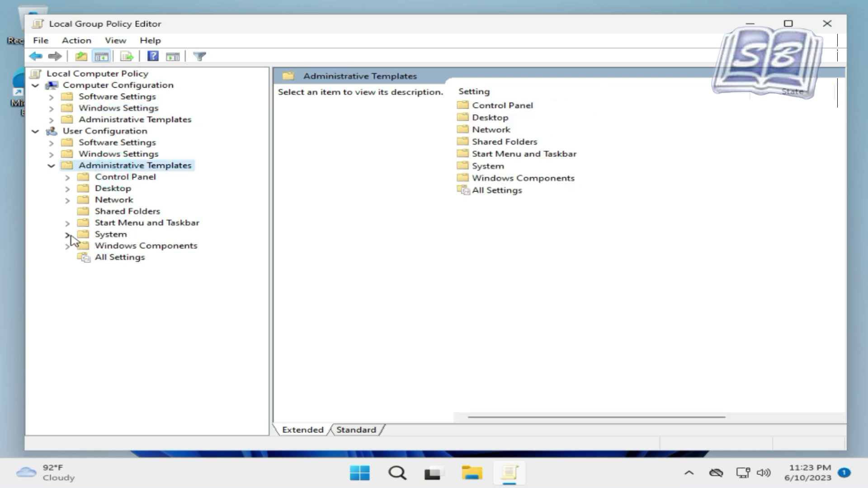
{"action": "double_click", "coordinate": [108, 236]}
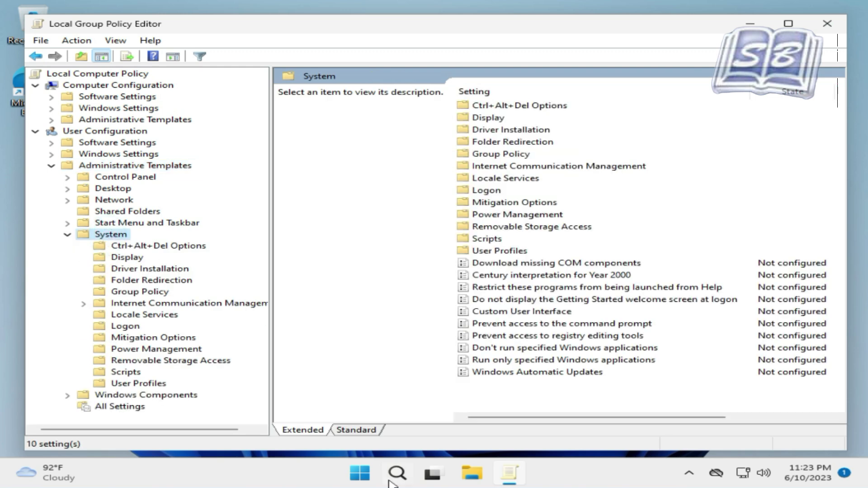
- Set the Prevent access to registry editing tools policy to Enabled, with silent running of regedit disabled, and save it
{"action": "left_click", "coordinate": [561, 337]}
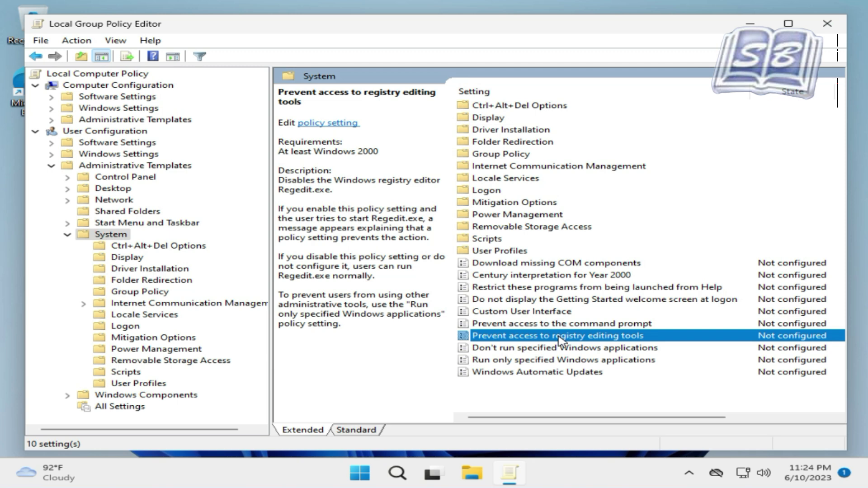
{"action": "double_click", "coordinate": [561, 340]}
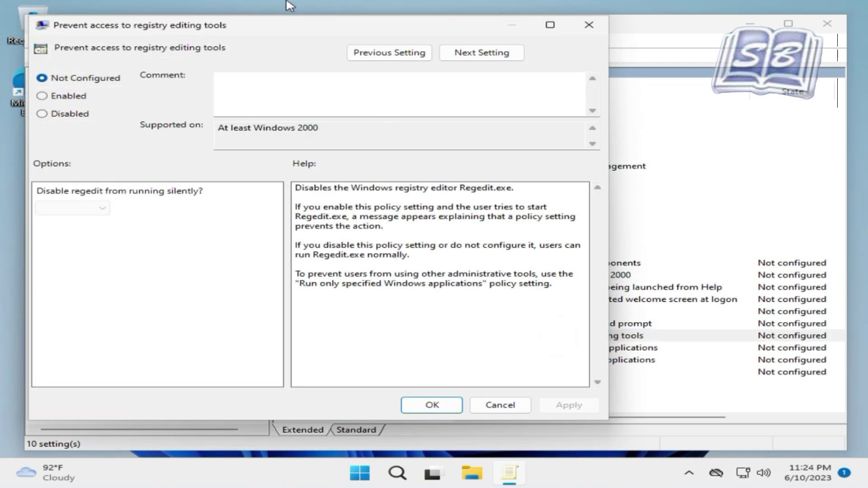
{"action": "left_click_drag", "start_coordinate": [298, 36], "coordinate": [334, 31]}
{"action": "left_click", "coordinate": [80, 91]}
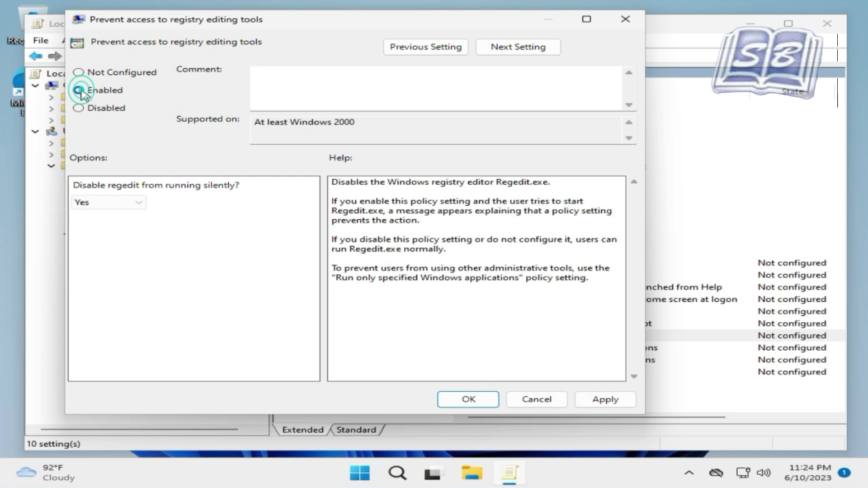
{"action": "left_click", "coordinate": [483, 403]}
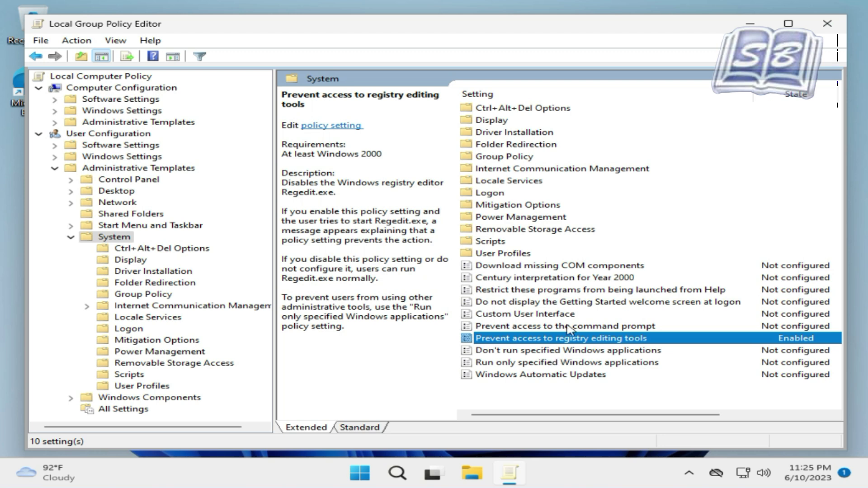
- Set the Prevent access to the command prompt policy to Enabled, with Yes for disabling script processing, and apply it
{"action": "left_click", "coordinate": [544, 330]}
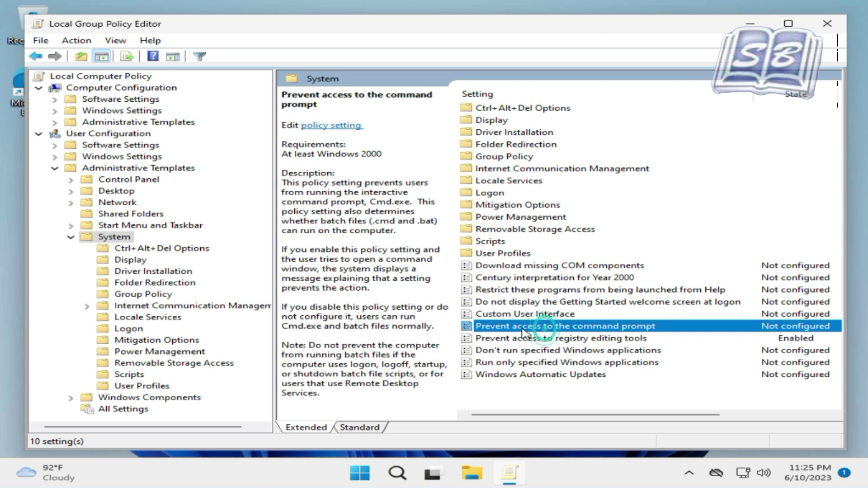
{"action": "double_click", "coordinate": [577, 329]}
{"action": "left_click", "coordinate": [64, 112]}
{"action": "left_click", "coordinate": [123, 235]}
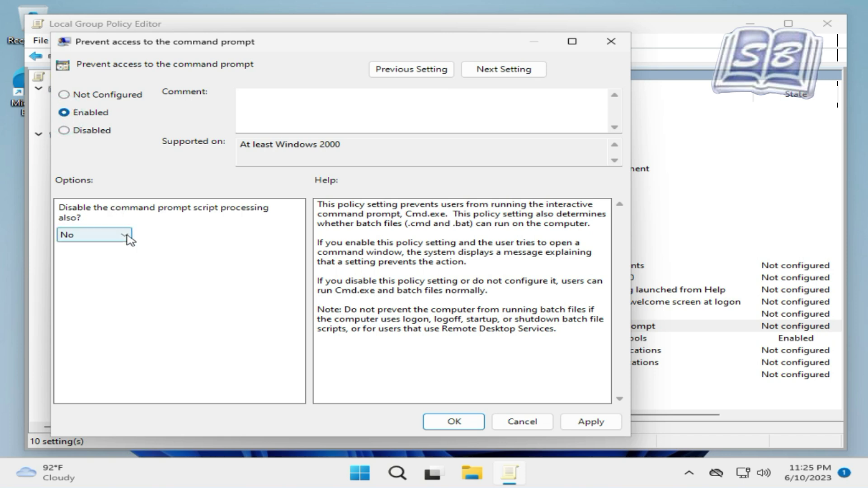
{"action": "left_click", "coordinate": [121, 248]}
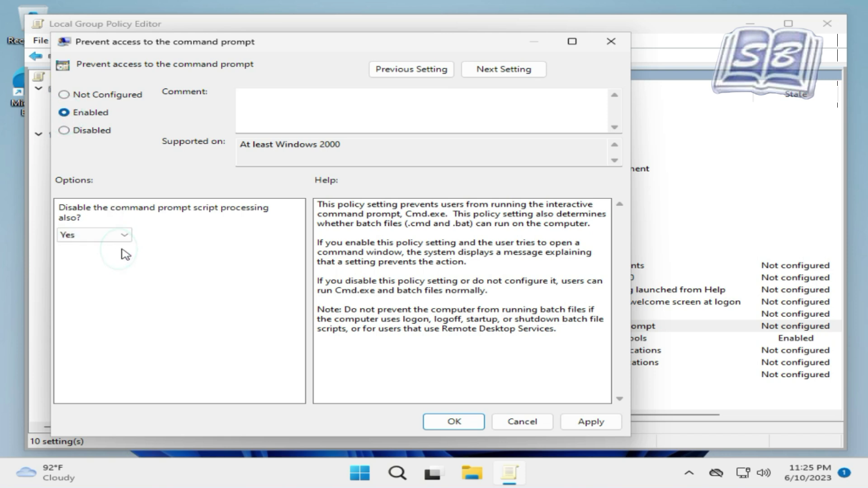
{"action": "triple_click", "coordinate": [431, 254]}
{"action": "left_click", "coordinate": [579, 421]}
{"action": "left_click", "coordinate": [465, 424]}
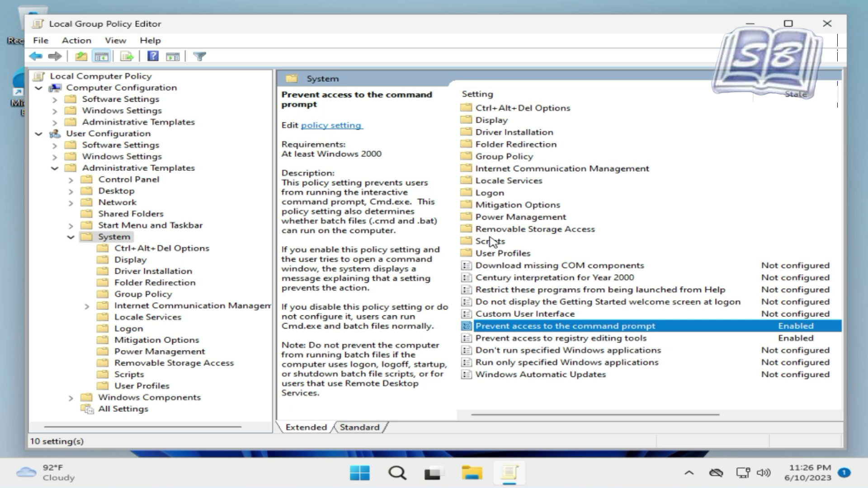
- In the Removable Storage Access policies, set All Removable Storage classes: Deny all access to Enabled and apply it
{"action": "left_click", "coordinate": [511, 230]}
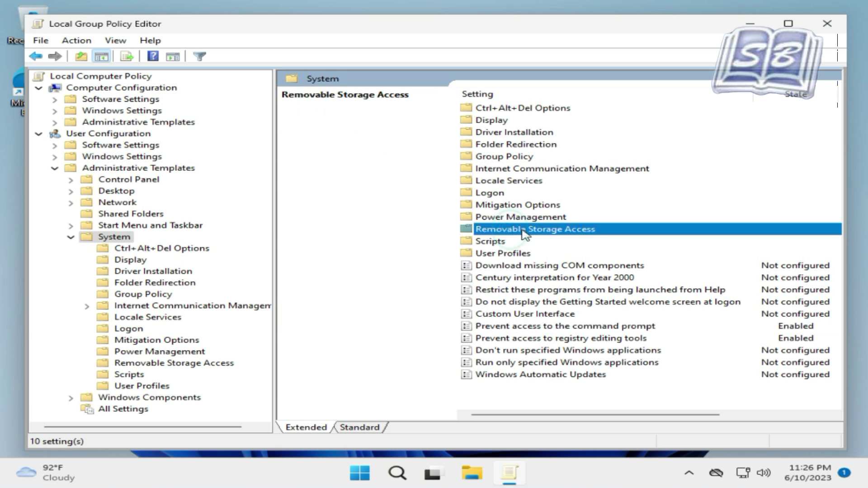
{"action": "double_click", "coordinate": [515, 230]}
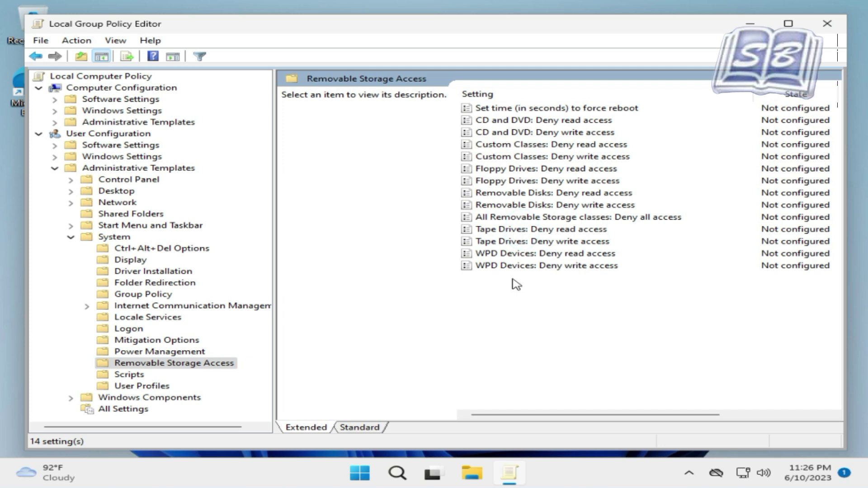
{"action": "left_click", "coordinate": [536, 218]}
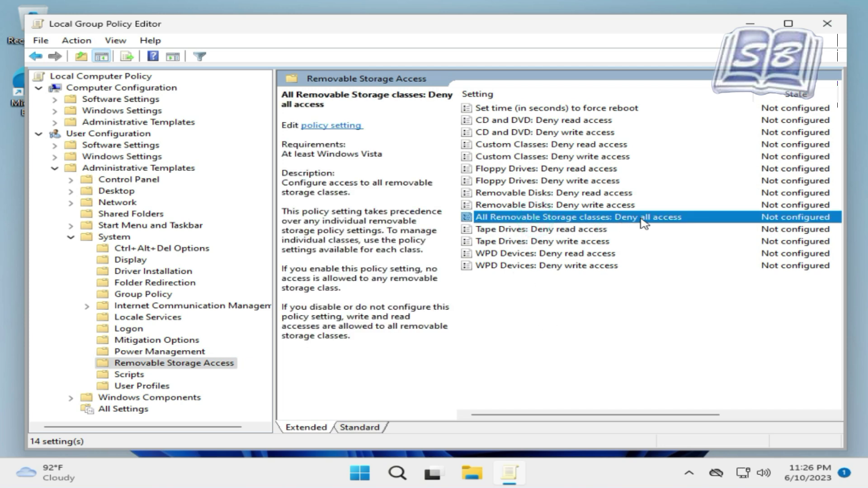
{"action": "double_click", "coordinate": [572, 219]}
{"action": "left_click", "coordinate": [135, 108]}
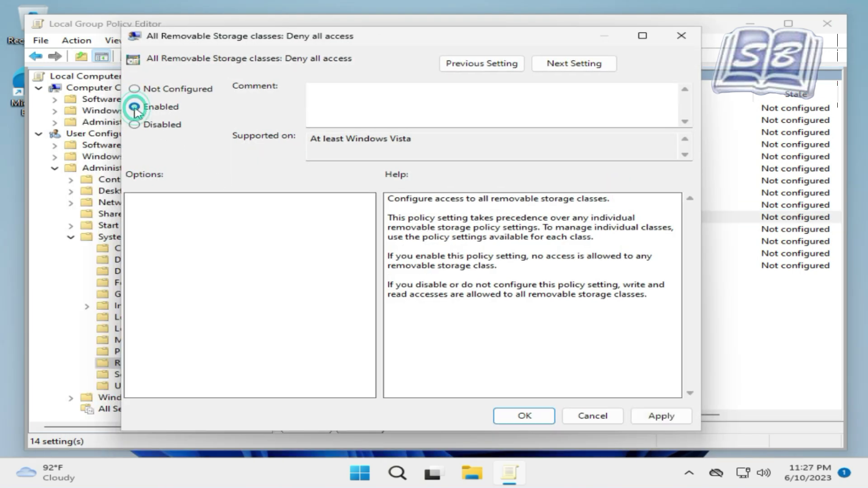
{"action": "left_click", "coordinate": [660, 415]}
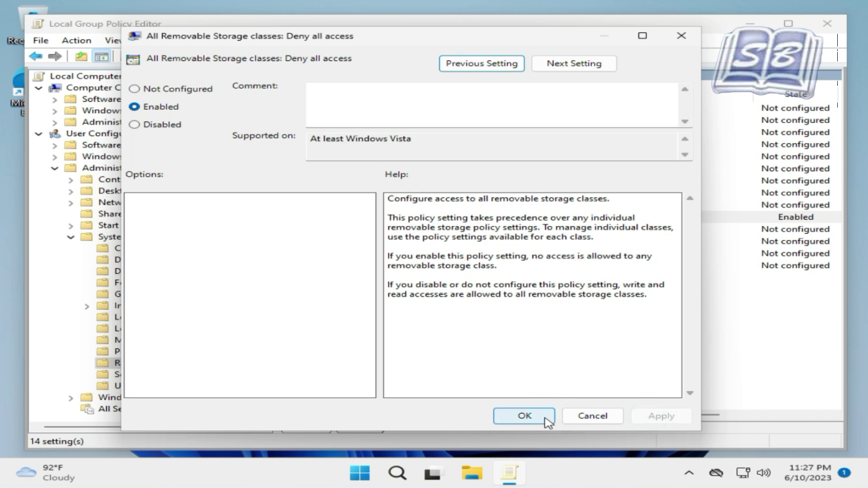
{"action": "left_click", "coordinate": [524, 416]}
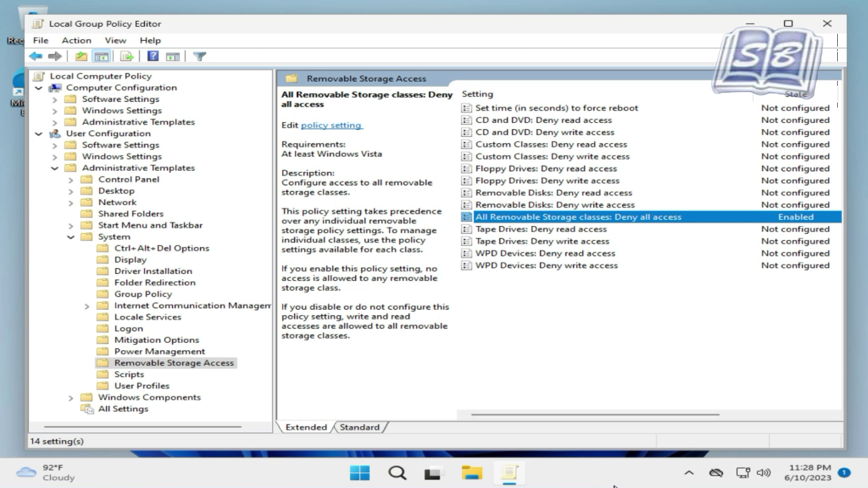
- Collapse the user Administrative Templates and open Windows Installer within Windows Components under Computer Configuration's Administrative Templates
{"action": "left_click", "coordinate": [71, 236]}
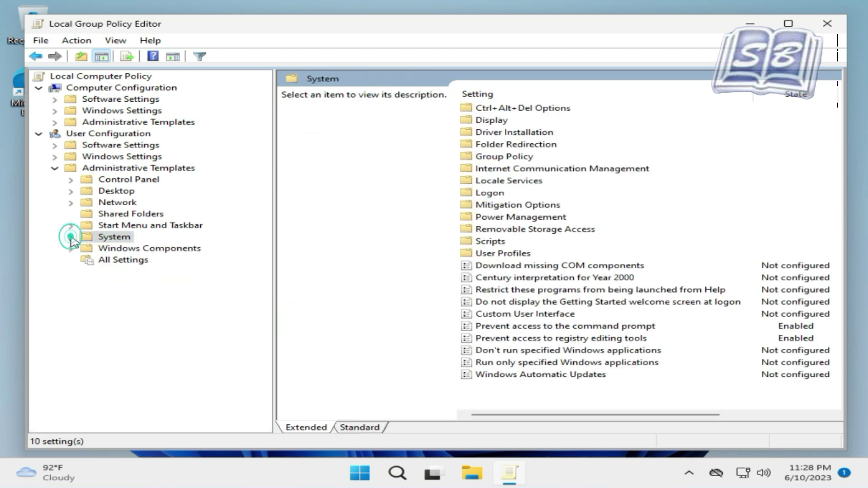
{"action": "left_click", "coordinate": [55, 169]}
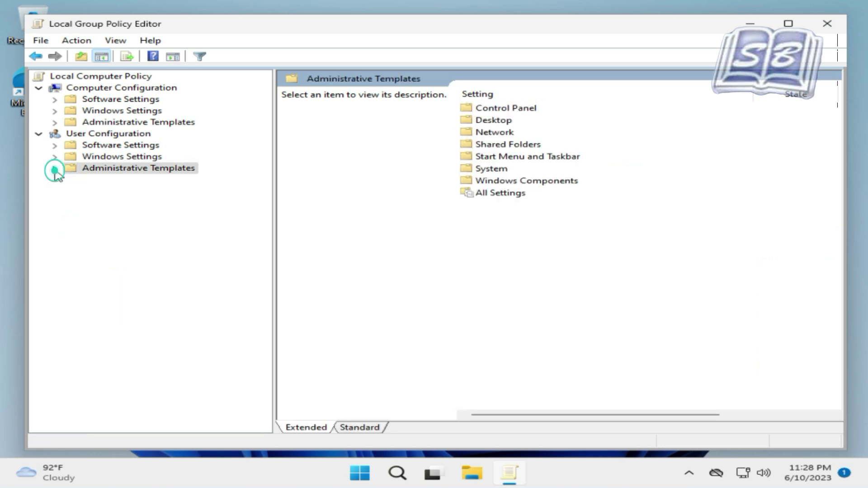
{"action": "left_click", "coordinate": [93, 88]}
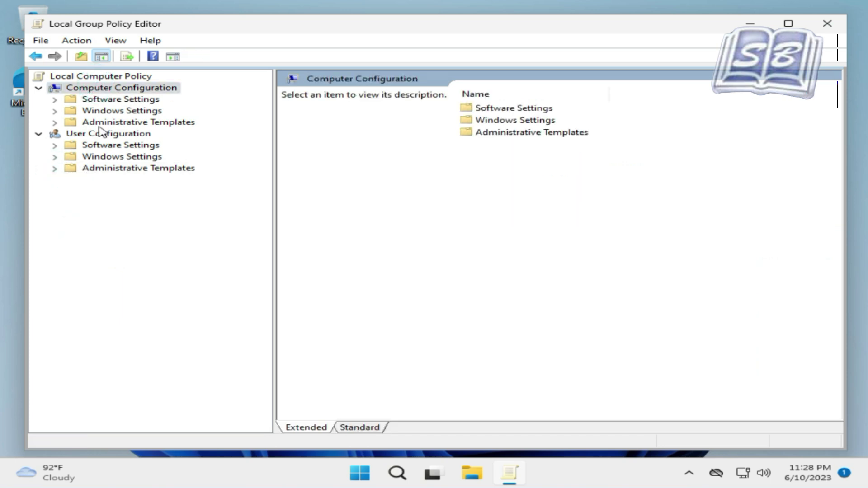
{"action": "left_click", "coordinate": [54, 122]}
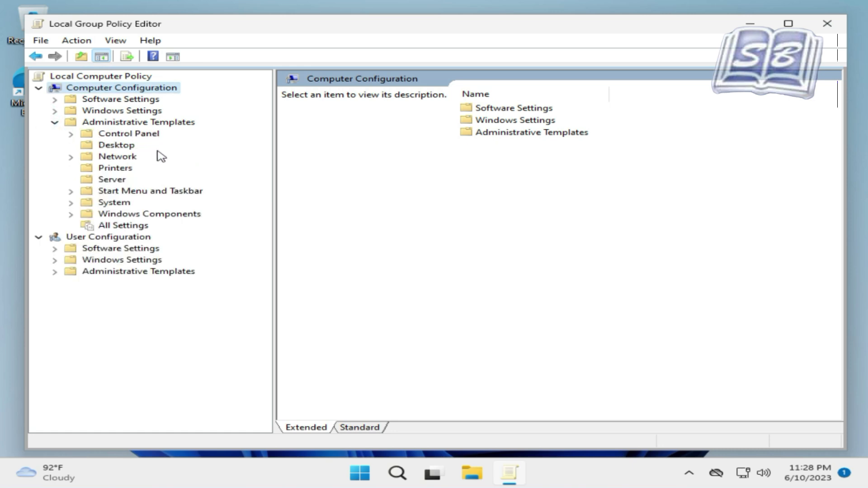
{"action": "left_click", "coordinate": [71, 215]}
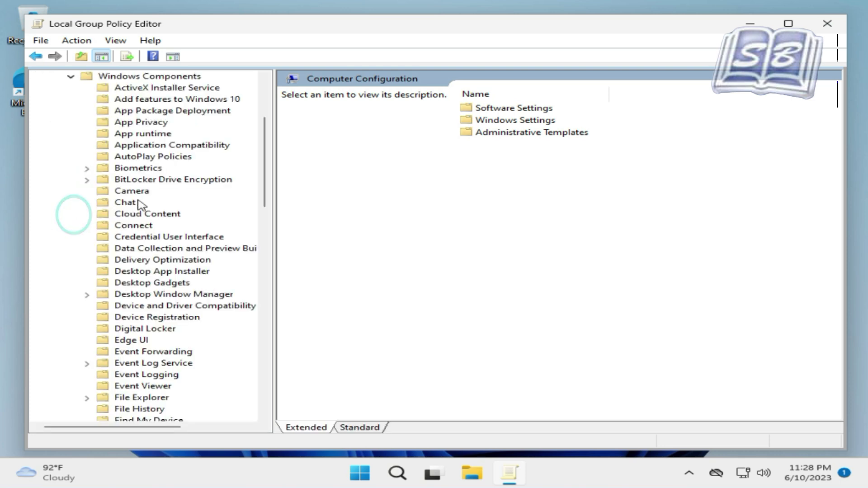
{"action": "scroll", "coordinate": [161, 161], "scroll_direction": "down", "scroll_amount": 15}
{"action": "left_click", "coordinate": [151, 202]}
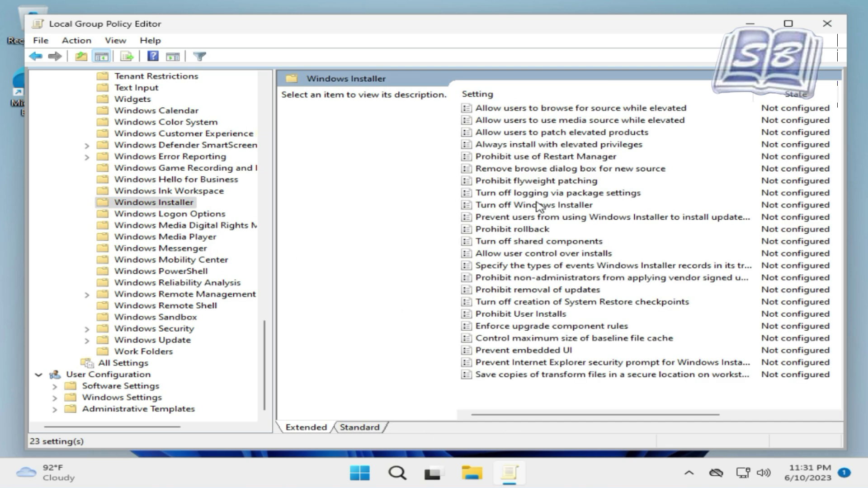
- Set the Turn off Windows Installer policy to Enabled with Disable Windows Installer set to Always, and apply it
{"action": "double_click", "coordinate": [541, 206]}
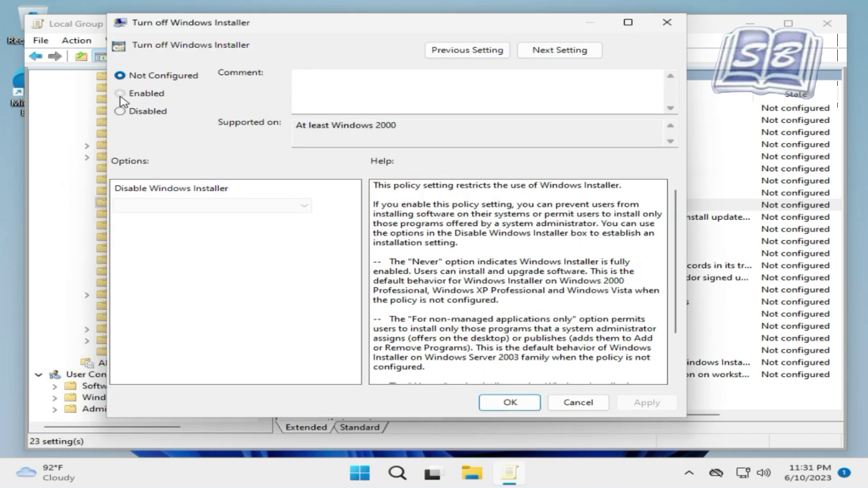
{"action": "left_click", "coordinate": [120, 93]}
{"action": "left_click", "coordinate": [308, 206]}
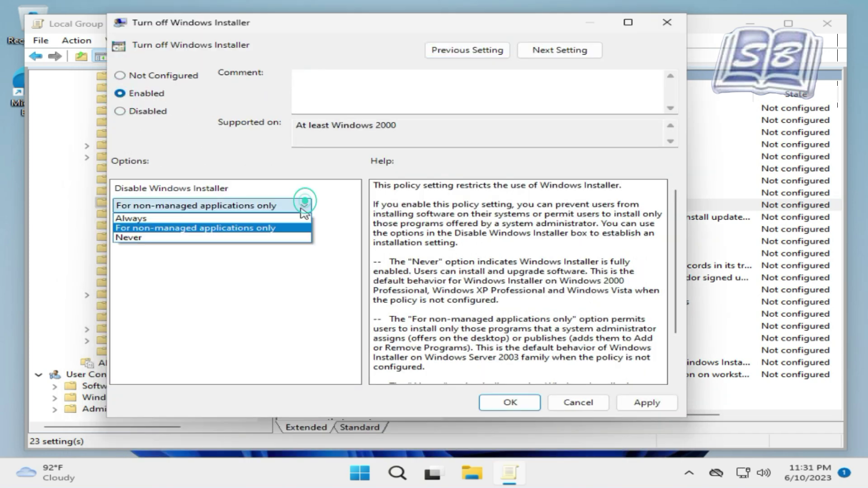
{"action": "left_click", "coordinate": [292, 215]}
{"action": "left_click", "coordinate": [645, 402]}
{"action": "left_click", "coordinate": [524, 403]}
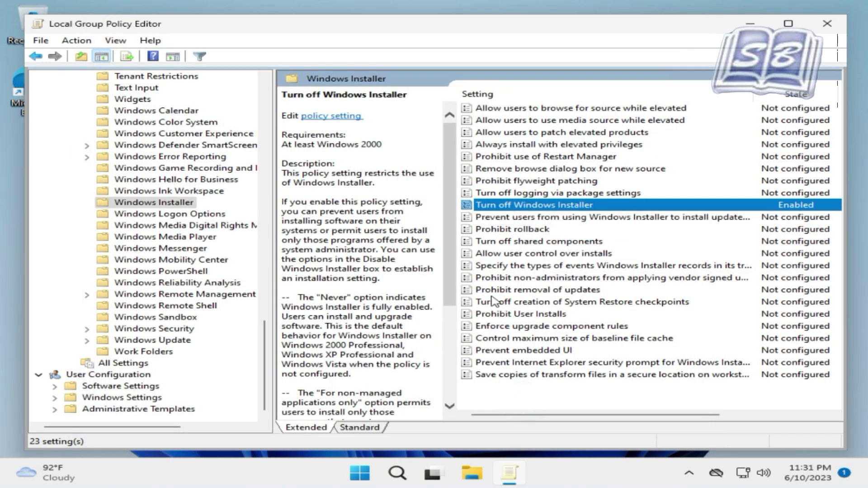
- Set the Prohibit User Installs policy to Enabled with the Hide User Installs behavior, and apply it
{"action": "left_click", "coordinate": [532, 316]}
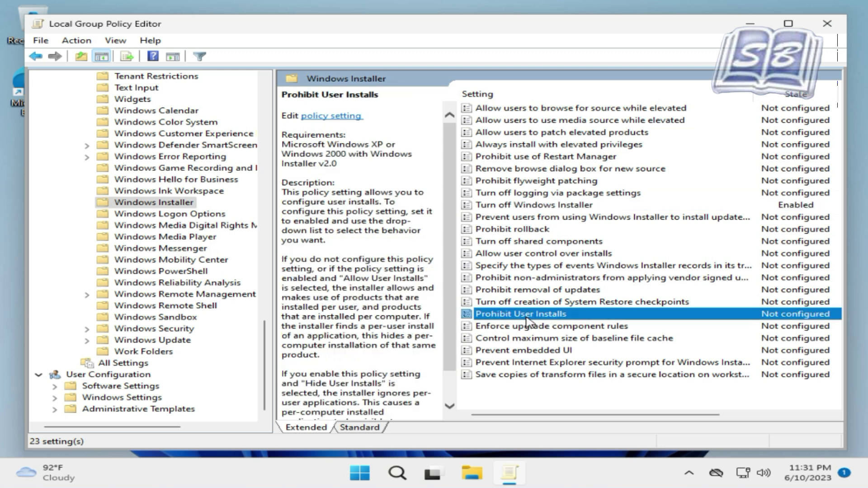
{"action": "double_click", "coordinate": [575, 314]}
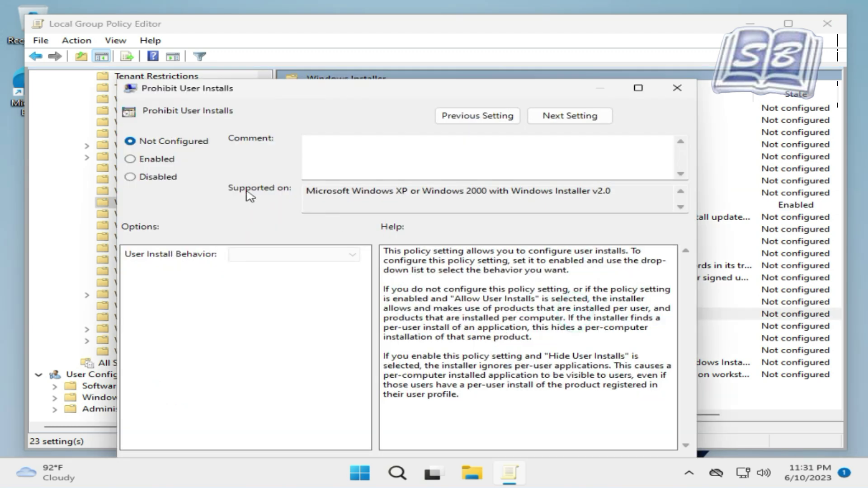
{"action": "left_click", "coordinate": [156, 158]}
{"action": "left_click_drag", "start_coordinate": [389, 88], "coordinate": [399, 19]}
{"action": "left_click", "coordinate": [668, 400]}
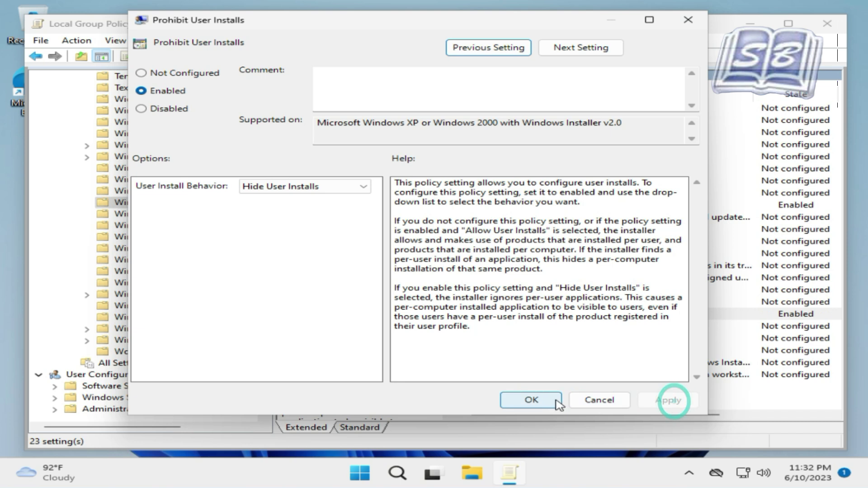
{"action": "left_click", "coordinate": [543, 400]}
{"action": "scroll", "coordinate": [189, 332], "scroll_direction": "up", "scroll_amount": 5}
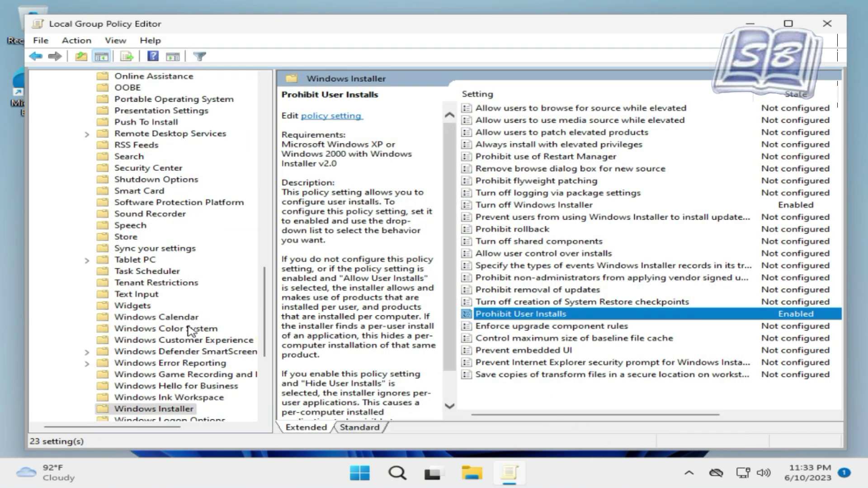
{"action": "scroll", "coordinate": [189, 332], "scroll_direction": "down", "scroll_amount": 5}
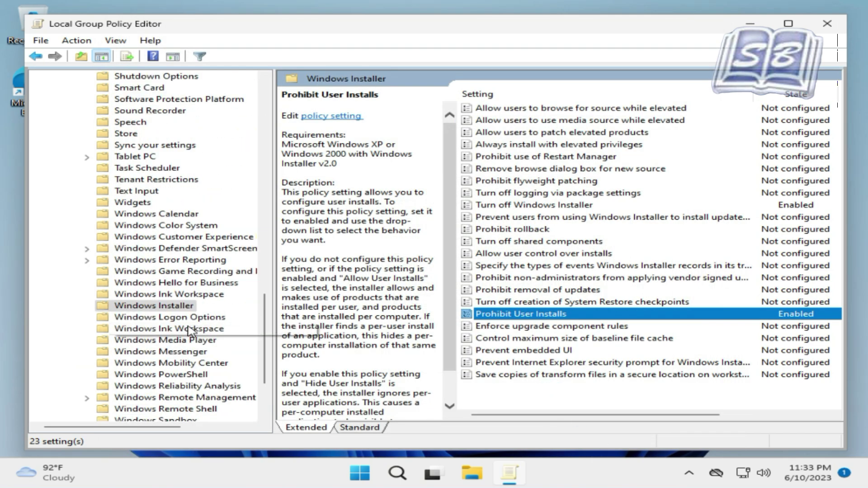
- Open the OneDrive policies within Windows Components under Computer Configuration's Administrative Templates
{"action": "key", "text": "Left"}
{"action": "key", "text": "Left"}
{"action": "left_click", "coordinate": [118, 88]}
{"action": "left_click", "coordinate": [117, 124]}
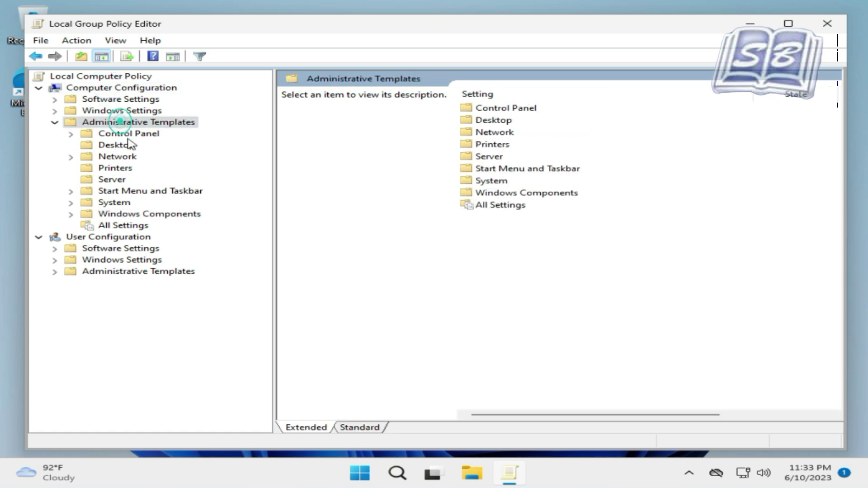
{"action": "double_click", "coordinate": [159, 215]}
{"action": "scroll", "coordinate": [181, 199], "scroll_direction": "down", "scroll_amount": 9}
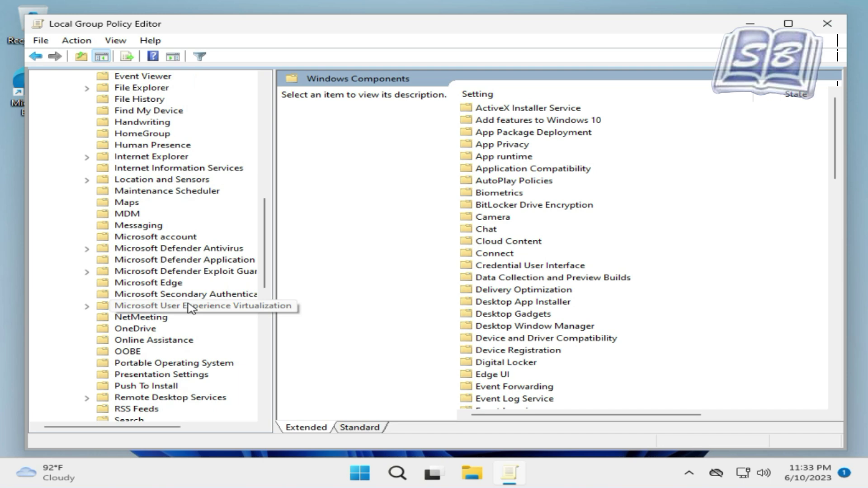
{"action": "left_click", "coordinate": [129, 330]}
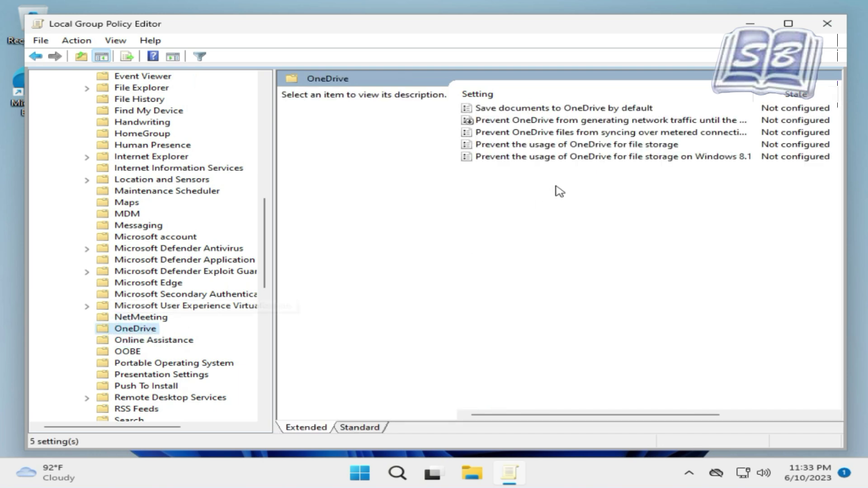
- Set the Prevent the usage of OneDrive for file storage policy to Enabled and apply it
{"action": "double_click", "coordinate": [503, 144]}
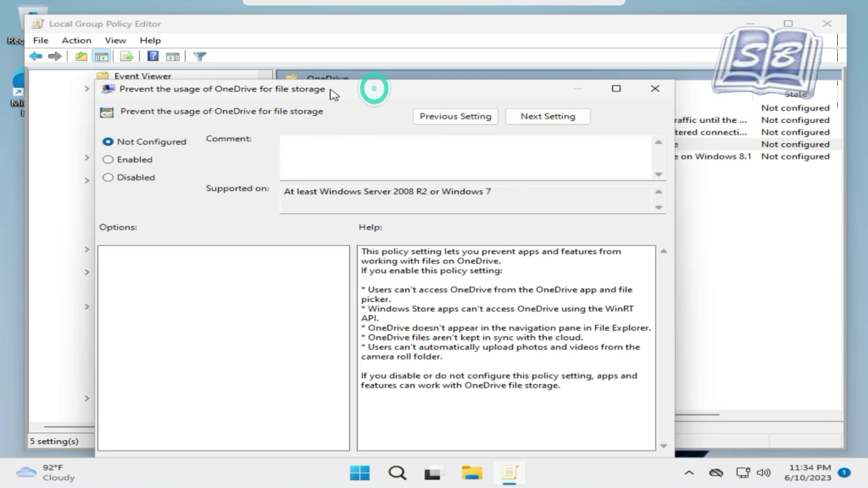
{"action": "left_click_drag", "start_coordinate": [374, 87], "coordinate": [375, 33]}
{"action": "left_click", "coordinate": [153, 105]}
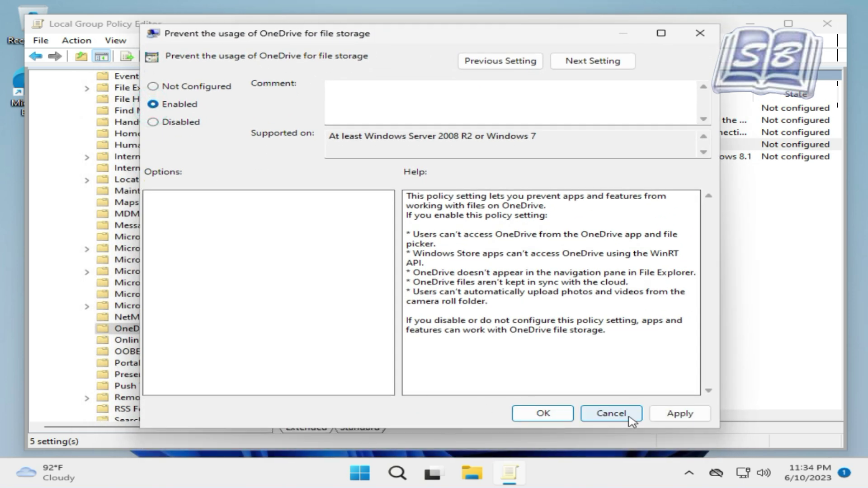
{"action": "left_click", "coordinate": [677, 413]}
{"action": "left_click", "coordinate": [547, 415]}
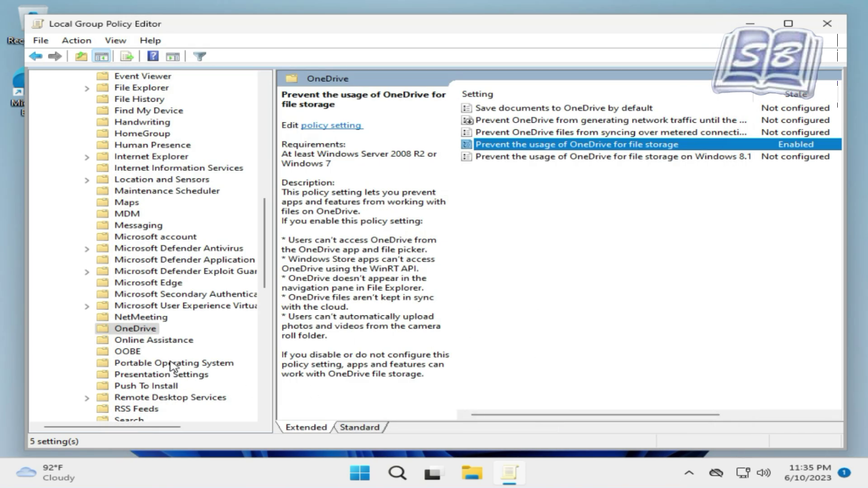
- In the Security Options under Local Policies, set Accounts: Guest account status to Disabled and confirm it
{"action": "scroll", "coordinate": [134, 350], "scroll_direction": "up", "scroll_amount": 9}
{"action": "key", "text": "BackSpace"}
{"action": "key", "text": "BackSpace"}
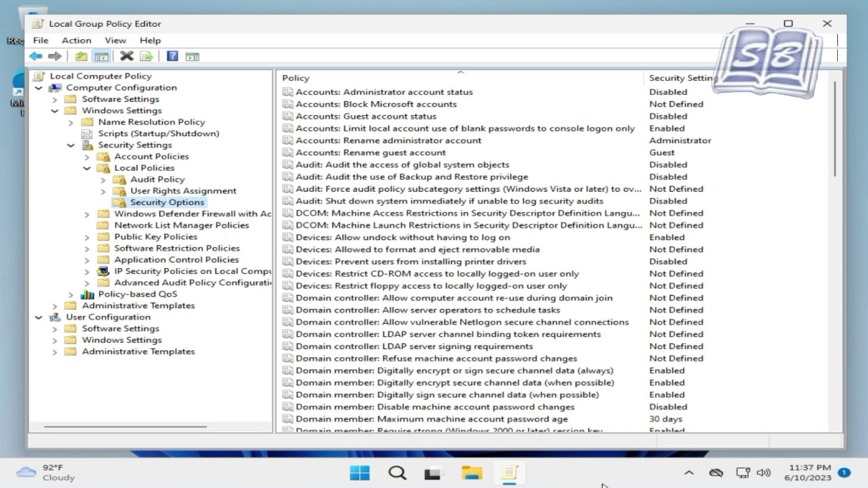
{"action": "key", "text": "Tab"}
{"action": "key", "text": "Down"}
{"action": "key", "text": "Down"}
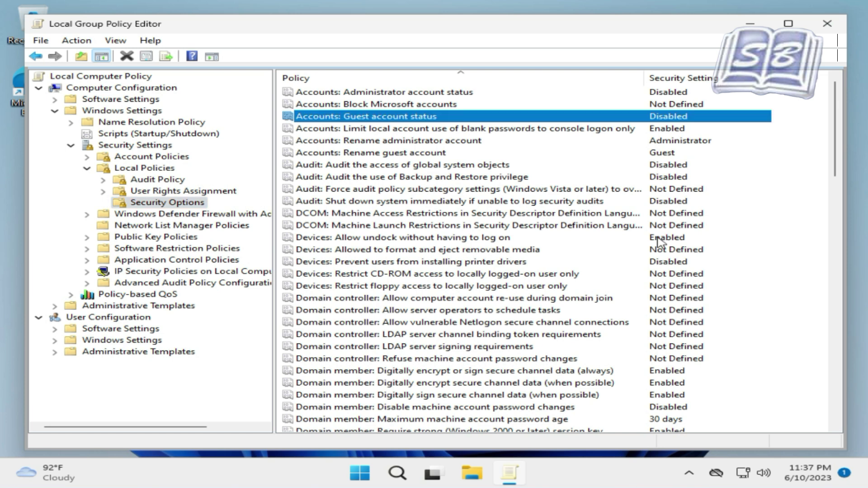
{"action": "double_click", "coordinate": [477, 117]}
{"action": "left_click", "coordinate": [311, 184]}
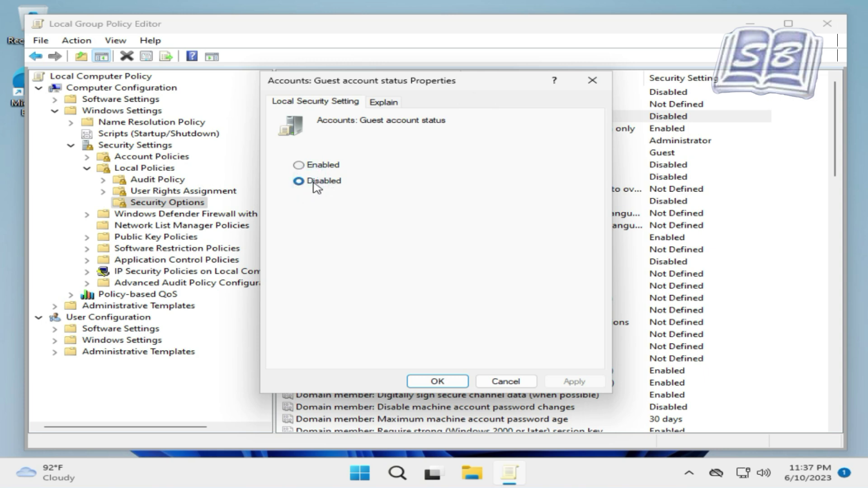
{"action": "left_click", "coordinate": [440, 382]}
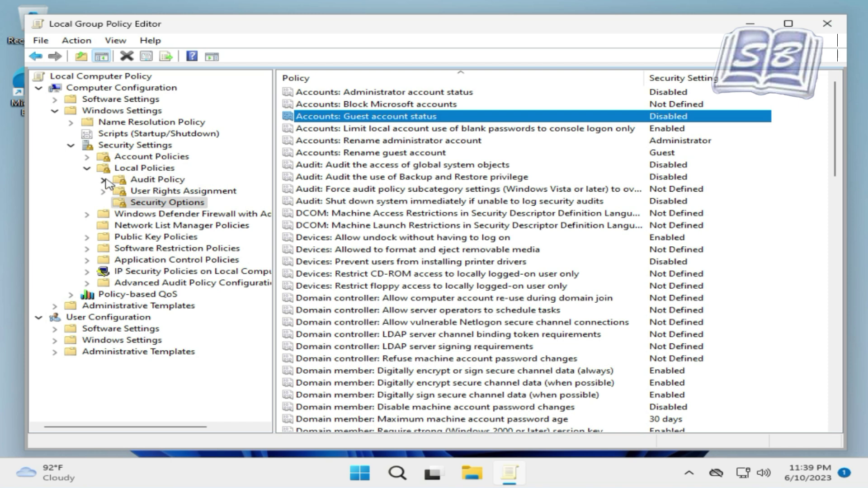
- Collapse Local Policies and open Password Policy within Account Policies
{"action": "left_click", "coordinate": [88, 169]}
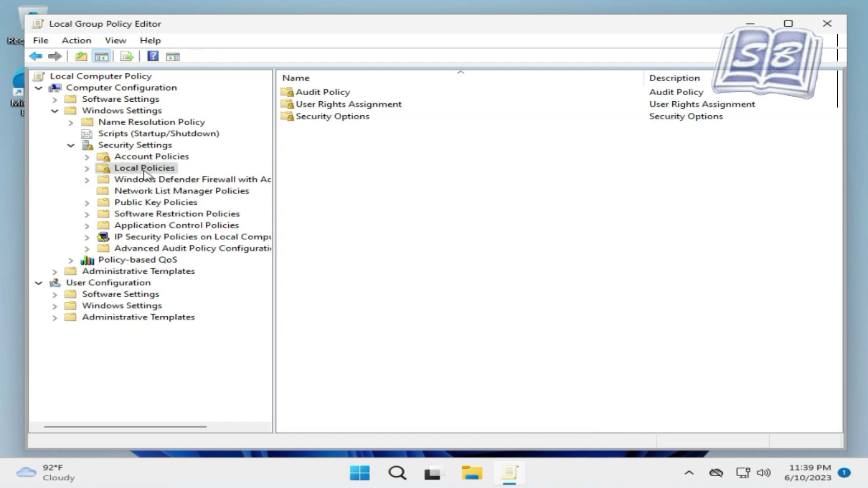
{"action": "left_click", "coordinate": [136, 157]}
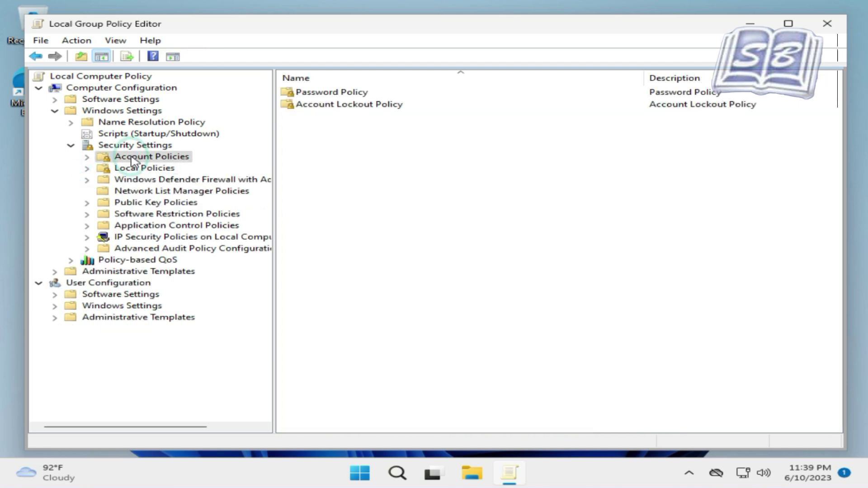
{"action": "left_click", "coordinate": [87, 157]}
{"action": "left_click", "coordinate": [167, 169]}
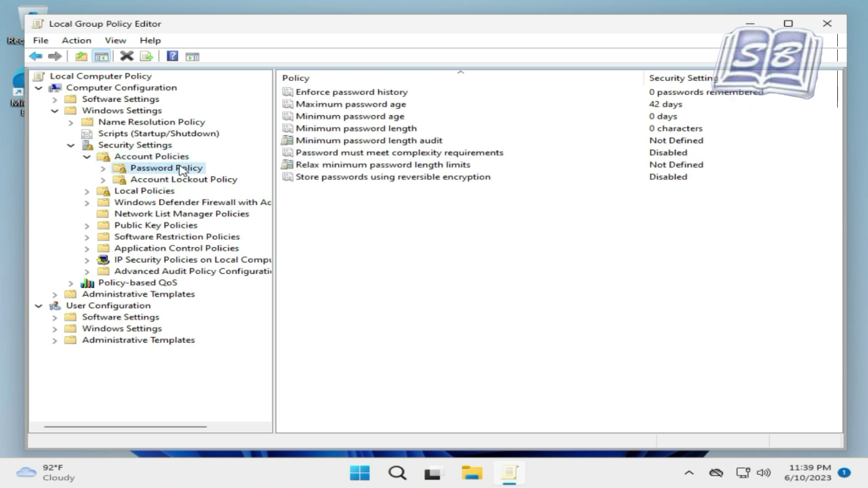
- Set the Minimum password length policy to 10 characters and apply it
{"action": "left_click", "coordinate": [414, 129]}
{"action": "double_click", "coordinate": [460, 130]}
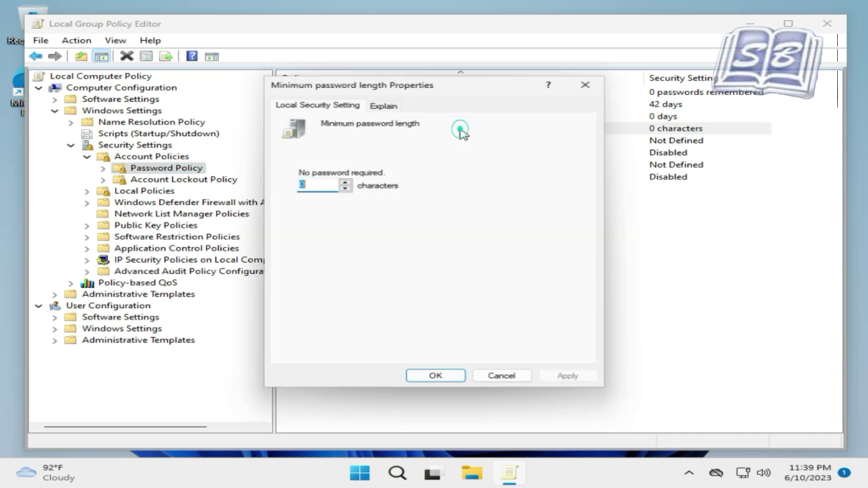
{"action": "double_click", "coordinate": [313, 190]}
{"action": "type", "text": "1"}
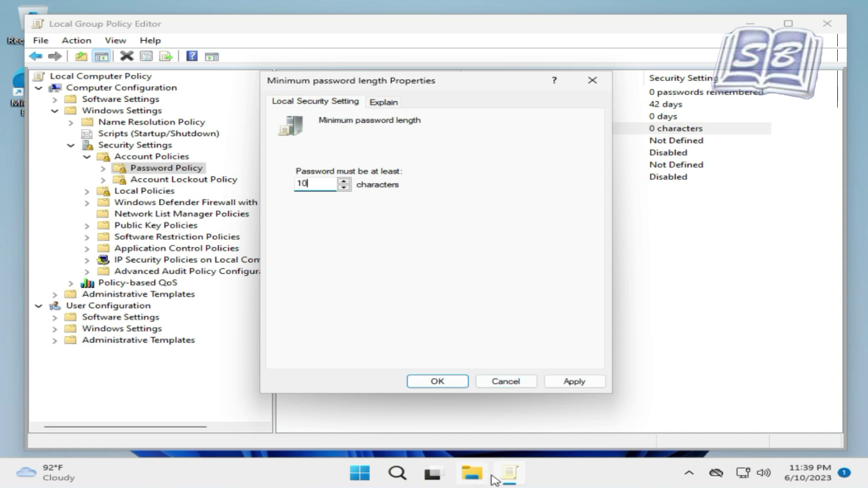
{"action": "left_click", "coordinate": [556, 380]}
{"action": "left_click", "coordinate": [452, 382]}
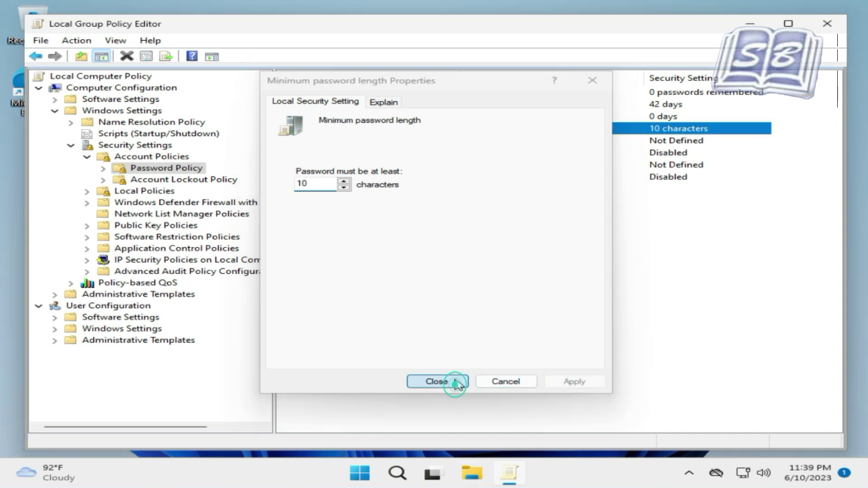
- Set the Maximum password age policy so passwords expire in 7 days, and confirm it
{"action": "double_click", "coordinate": [421, 105]}
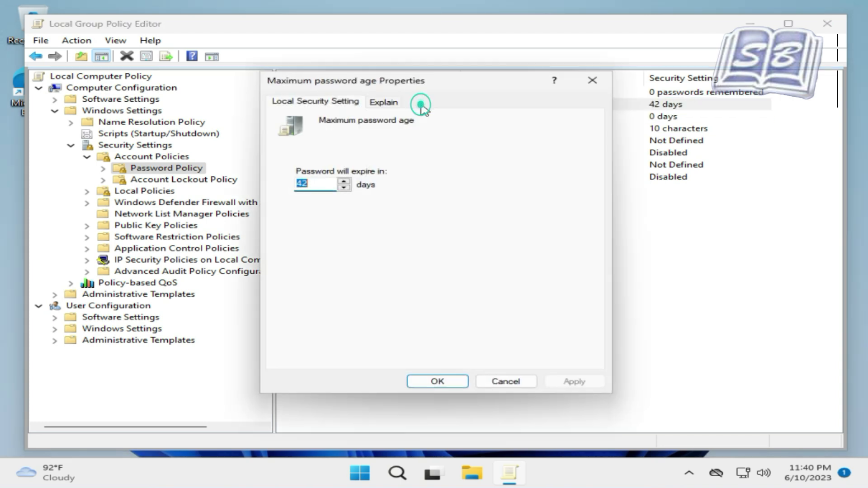
{"action": "left_click", "coordinate": [364, 217]}
{"action": "left_click", "coordinate": [364, 180]}
{"action": "left_click_drag", "start_coordinate": [364, 180], "coordinate": [350, 184]}
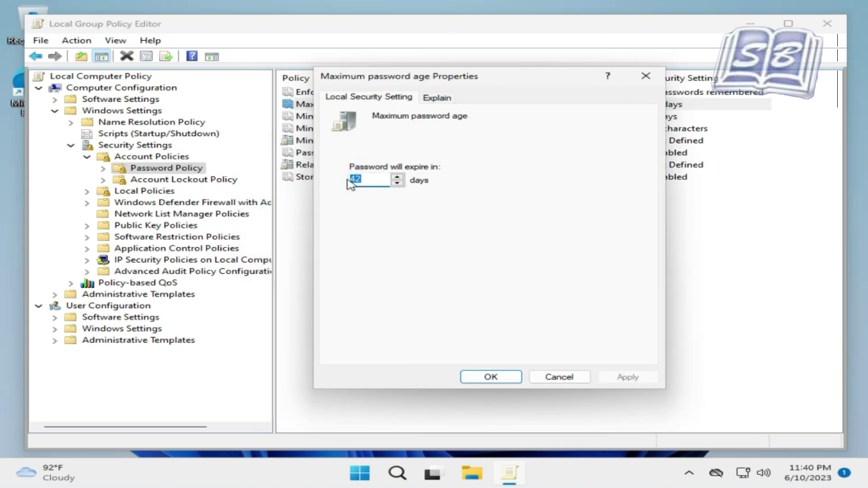
{"action": "type", "text": "7"}
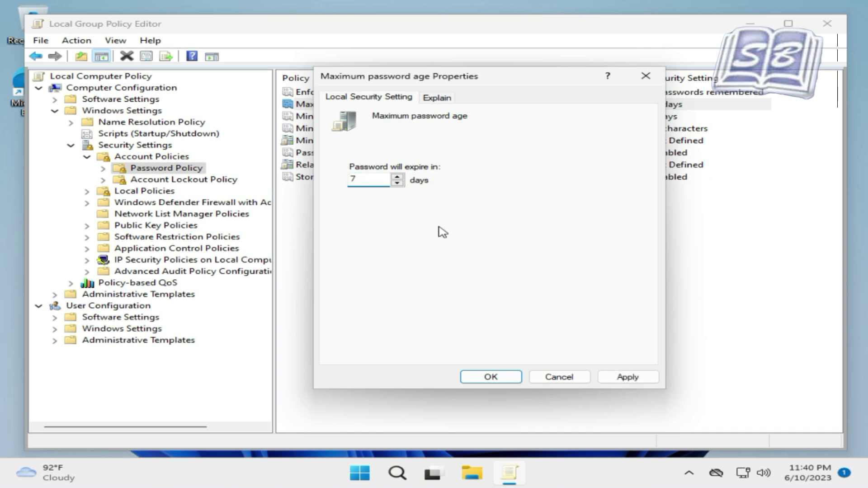
{"action": "left_click", "coordinate": [492, 378]}
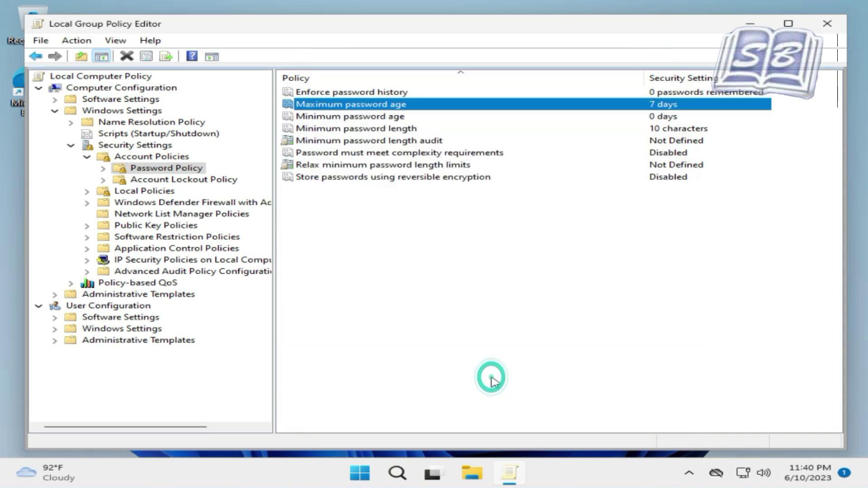
- Check the properties of the Enforce password history policy and close them
{"action": "left_click", "coordinate": [375, 93]}
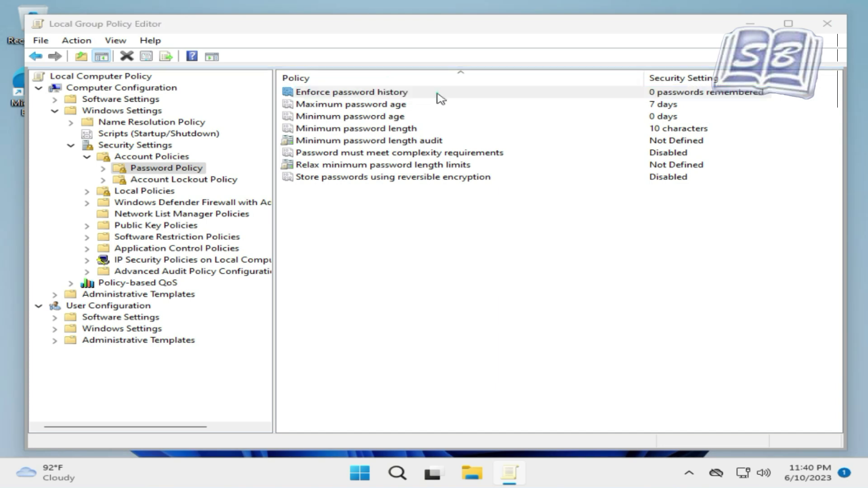
{"action": "double_click", "coordinate": [438, 97]}
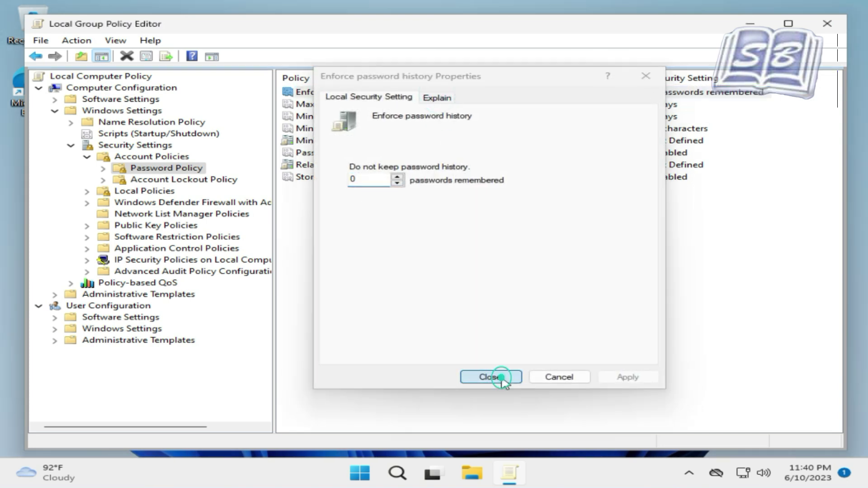
{"action": "left_click", "coordinate": [499, 376]}
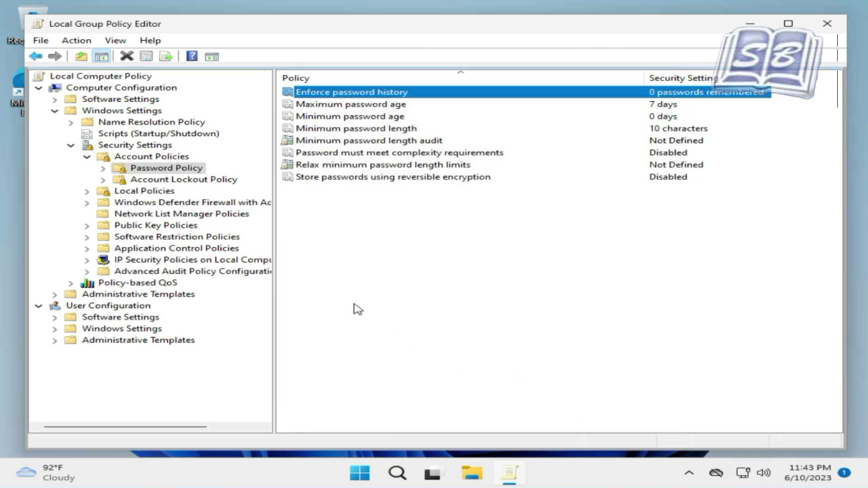
- Collapse Account Policies, Security Settings and Windows Settings under Computer Configuration
{"action": "left_click", "coordinate": [87, 157]}
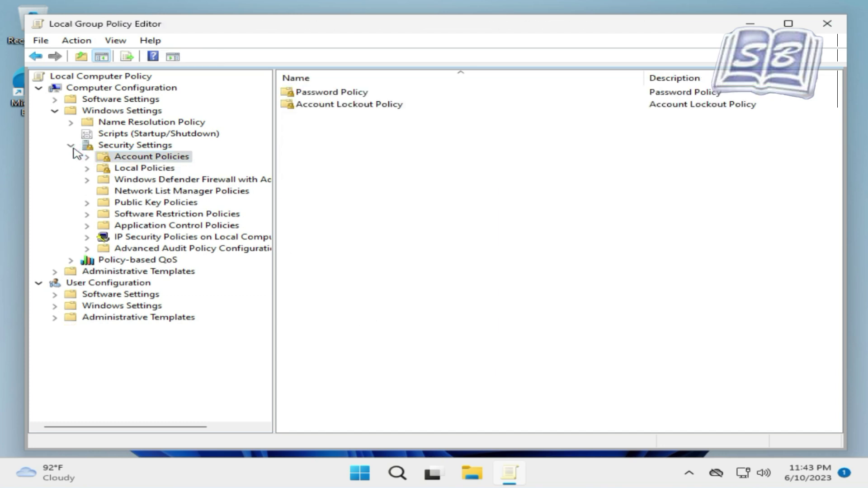
{"action": "left_click", "coordinate": [70, 145]}
{"action": "left_click", "coordinate": [55, 111]}
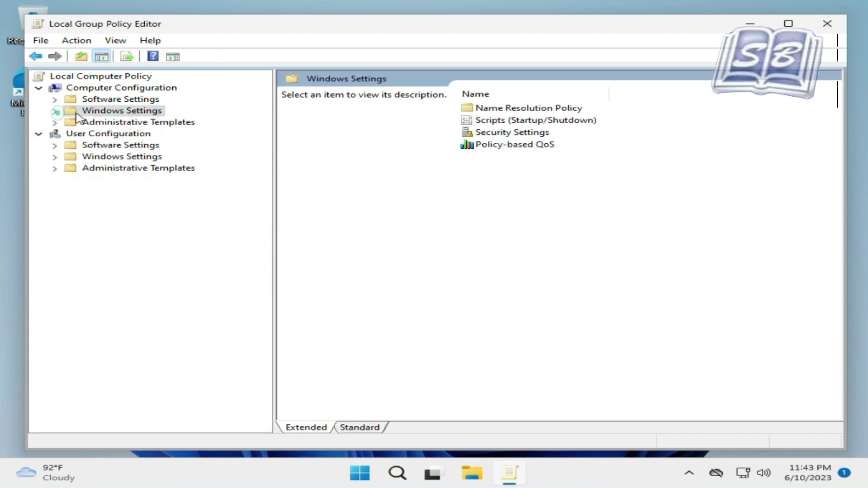
{"action": "left_click", "coordinate": [54, 173]}
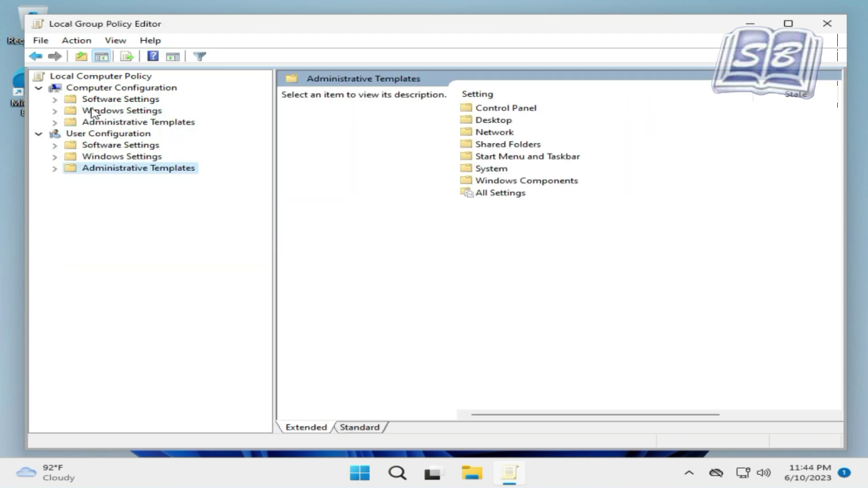
- Open Manage end user experience in Windows Update, within Windows Components under Computer Configuration's Administrative Templates
{"action": "left_click", "coordinate": [55, 123]}
{"action": "double_click", "coordinate": [151, 214]}
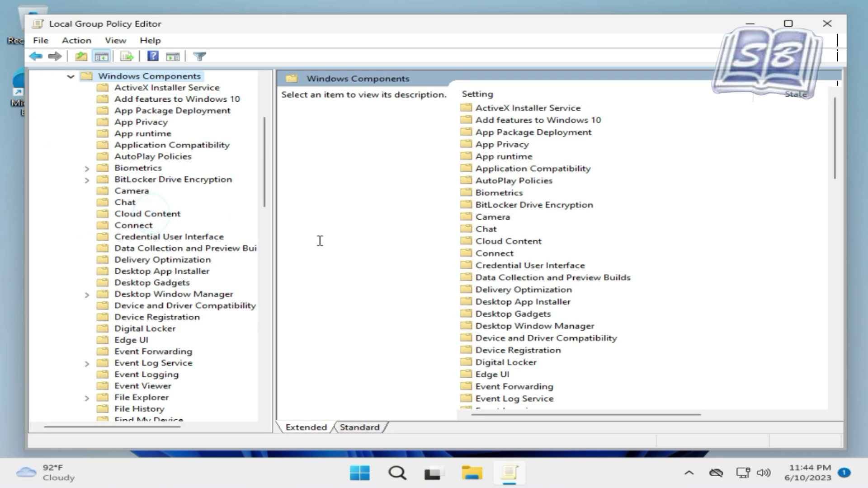
{"action": "scroll", "coordinate": [181, 266], "scroll_direction": "down", "scroll_amount": 11}
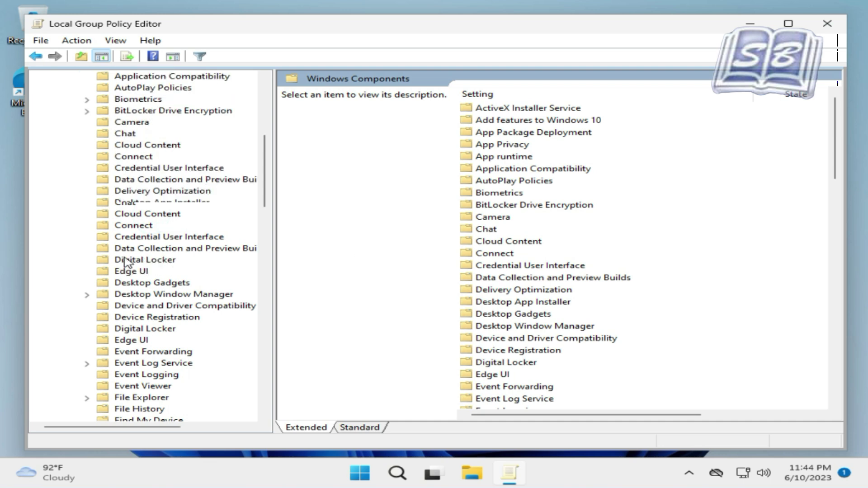
{"action": "scroll", "coordinate": [483, 294], "scroll_direction": "down", "scroll_amount": 19}
{"action": "scroll", "coordinate": [543, 309], "scroll_direction": "down", "scroll_amount": 4}
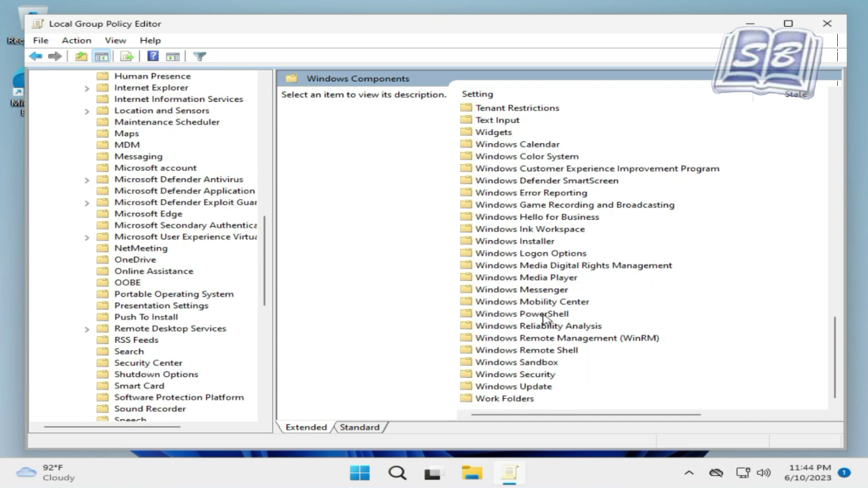
{"action": "double_click", "coordinate": [524, 387]}
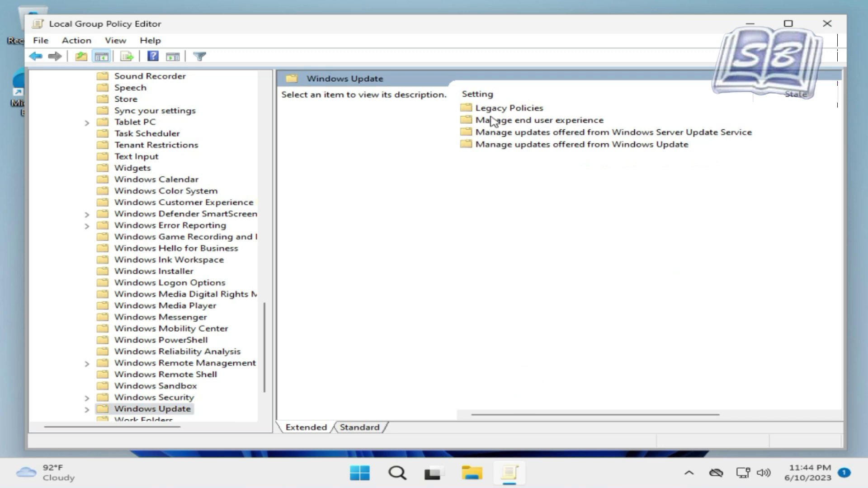
{"action": "double_click", "coordinate": [493, 122]}
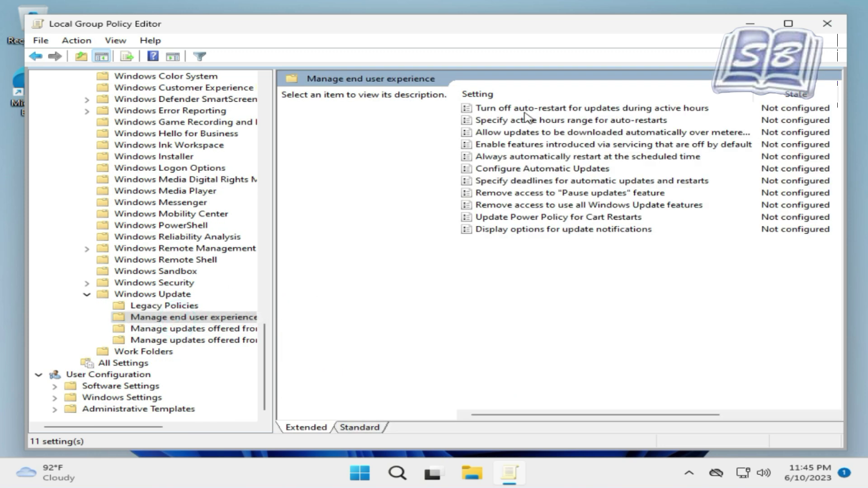
- Enable the Turn off auto-restart for updates during active hours policy with active hours from 8 AM to 5 PM, and apply it
{"action": "left_click", "coordinate": [668, 110]}
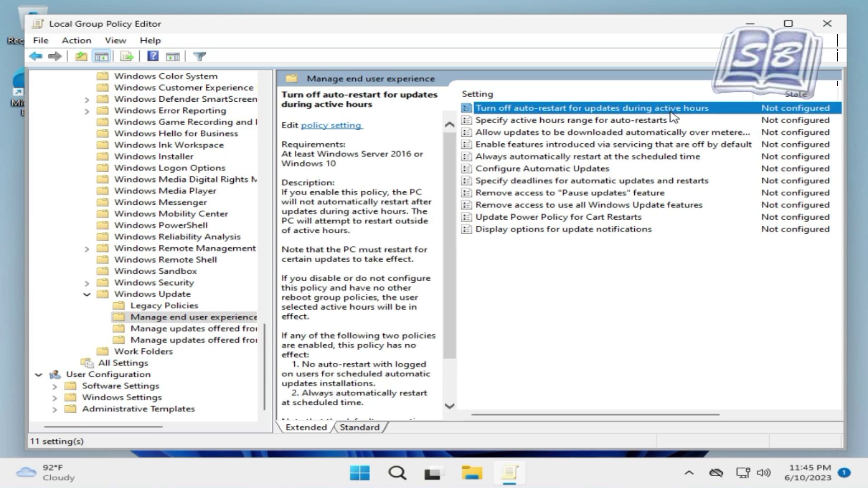
{"action": "double_click", "coordinate": [613, 111]}
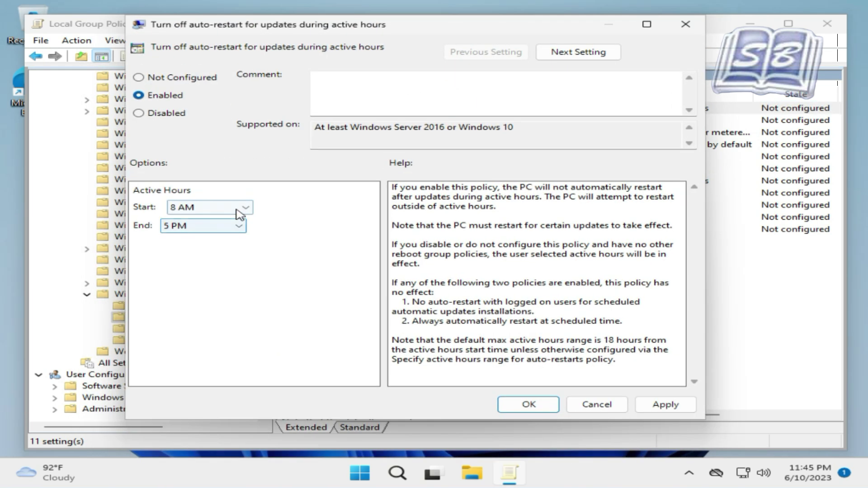
{"action": "left_click", "coordinate": [245, 207]}
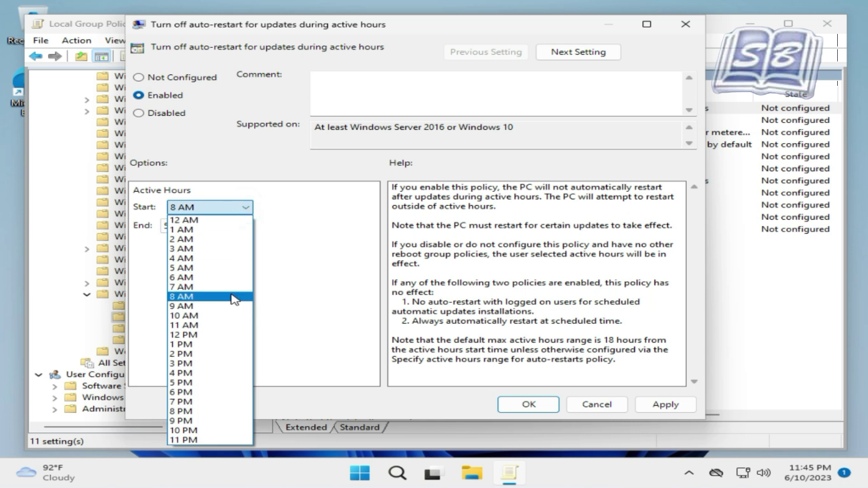
{"action": "left_click", "coordinate": [234, 298]}
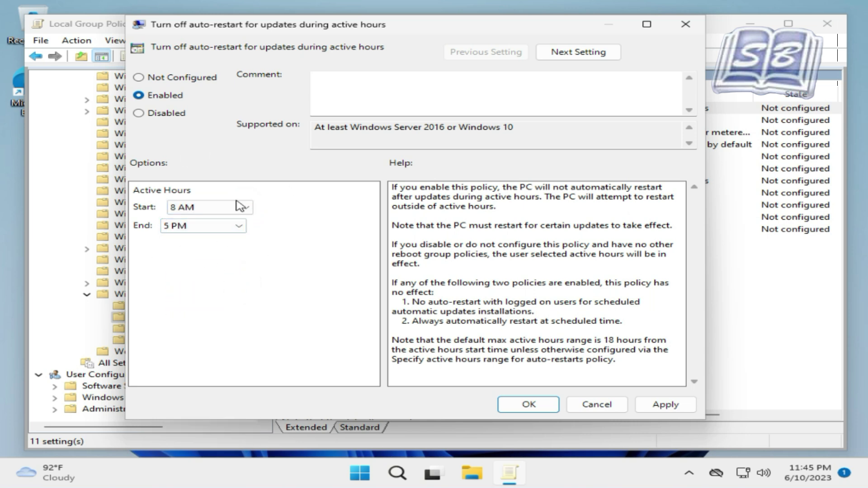
{"action": "left_click", "coordinate": [665, 404]}
{"action": "left_click", "coordinate": [549, 406]}
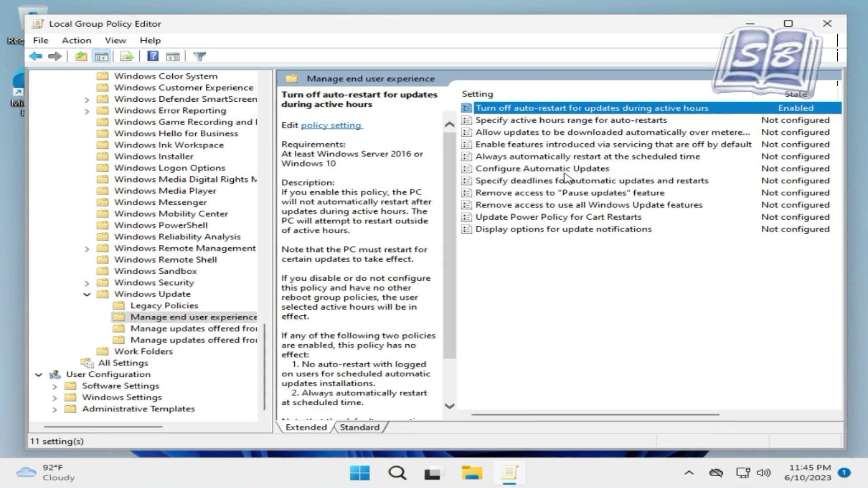
- Review the options and help text of the Configure Automatic Updates policy, and close it without changes
{"action": "double_click", "coordinate": [561, 170]}
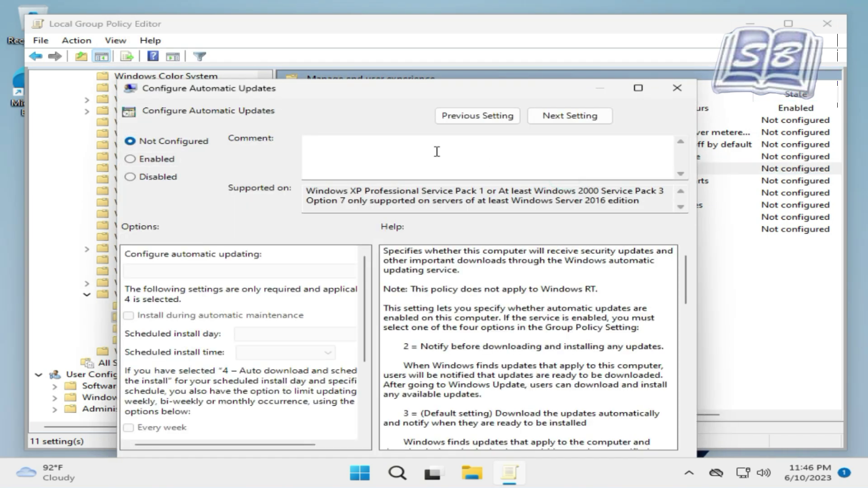
{"action": "left_click_drag", "start_coordinate": [375, 101], "coordinate": [403, 24]}
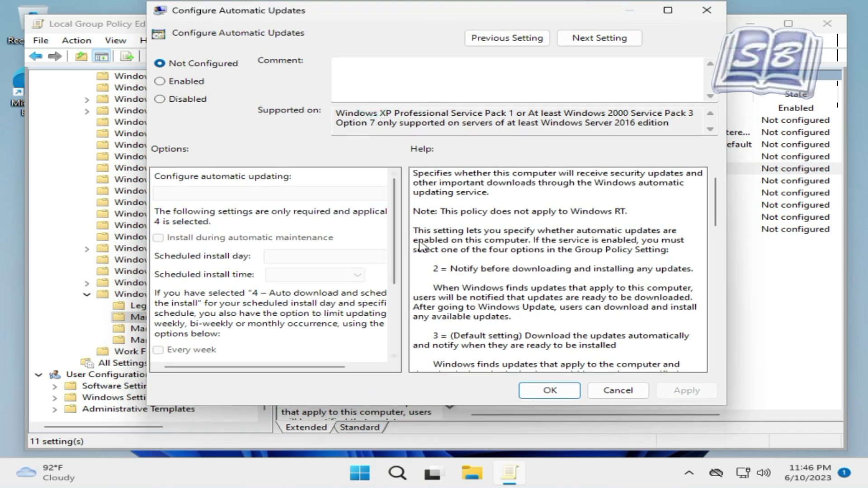
{"action": "scroll", "coordinate": [493, 272], "scroll_direction": "down", "scroll_amount": 3}
{"action": "scroll", "coordinate": [493, 271], "scroll_direction": "up", "scroll_amount": 3}
{"action": "left_click", "coordinate": [710, 10]}
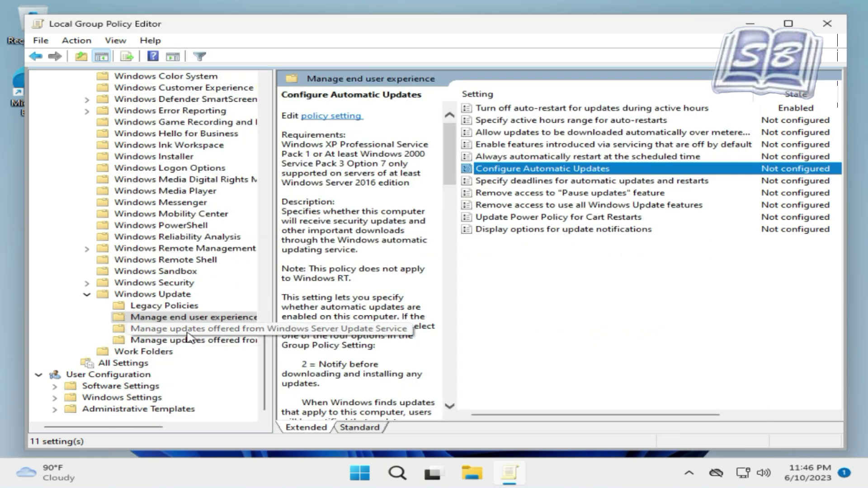
- Open the File Explorer policies within Windows Components under User Configuration's Administrative Templates
{"action": "left_click", "coordinate": [35, 57]}
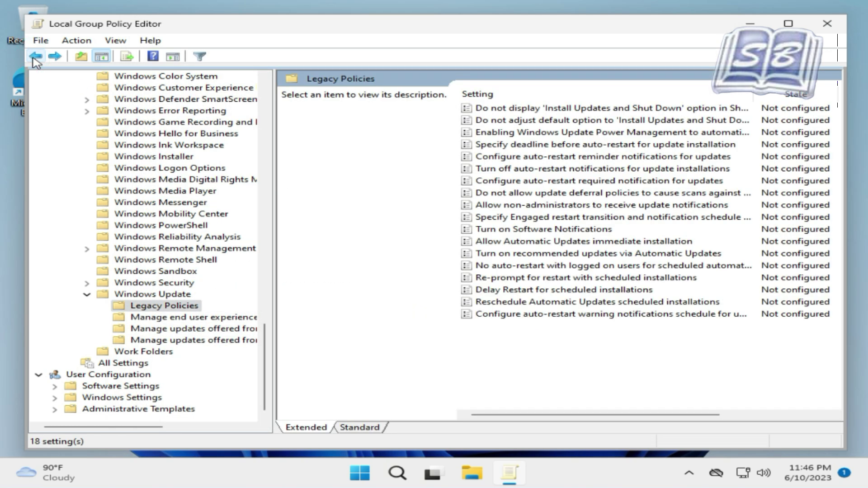
{"action": "left_click", "coordinate": [35, 57]}
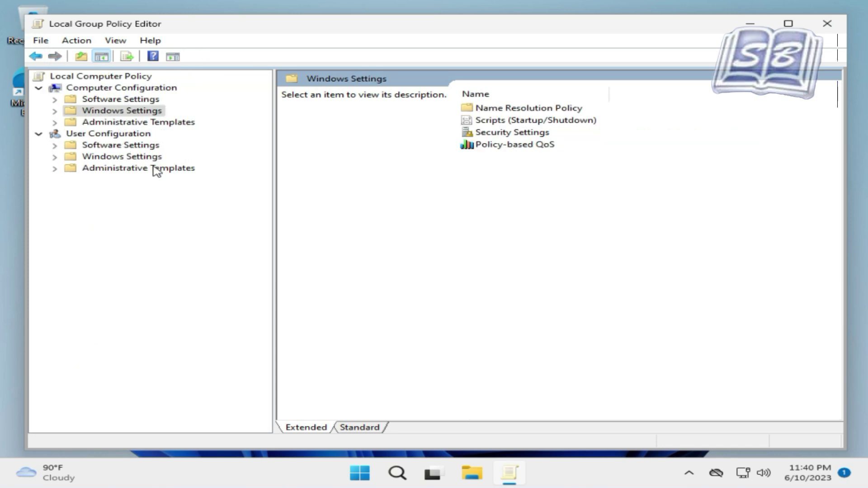
{"action": "left_click", "coordinate": [104, 136]}
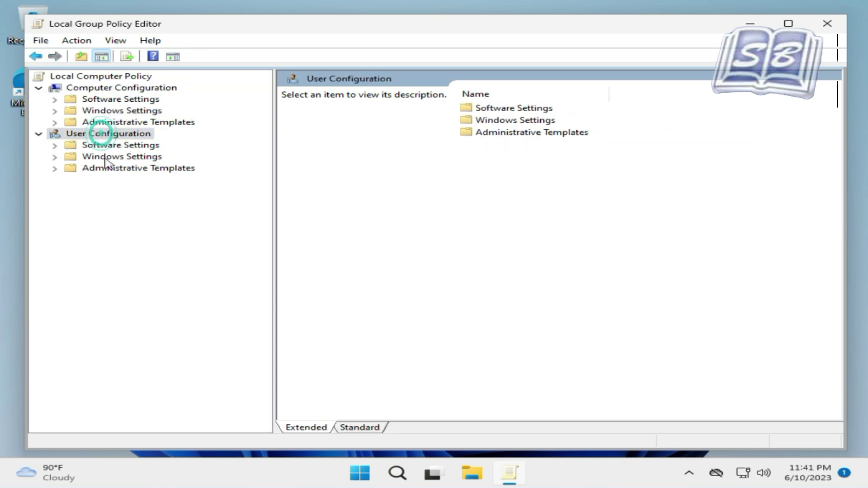
{"action": "left_click", "coordinate": [55, 168]}
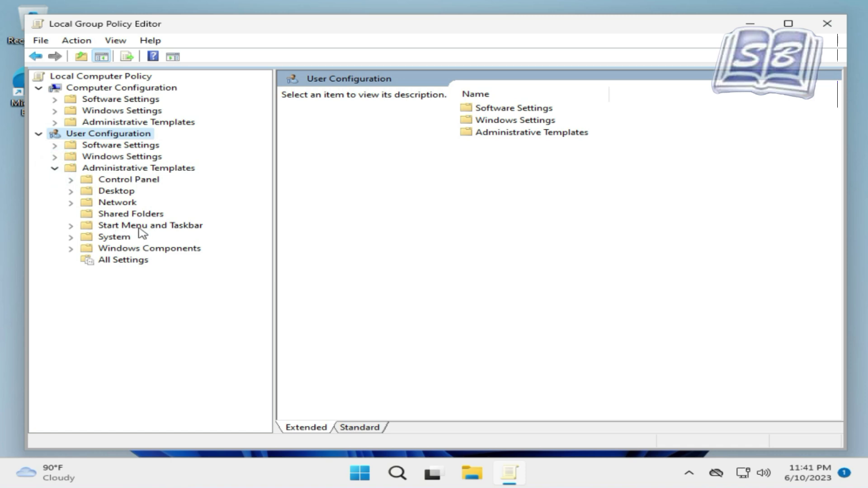
{"action": "left_click", "coordinate": [158, 250]}
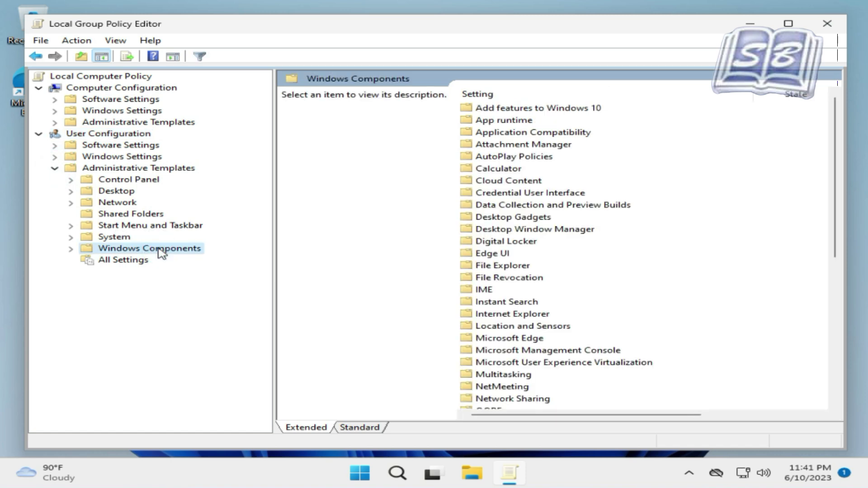
{"action": "double_click", "coordinate": [515, 267]}
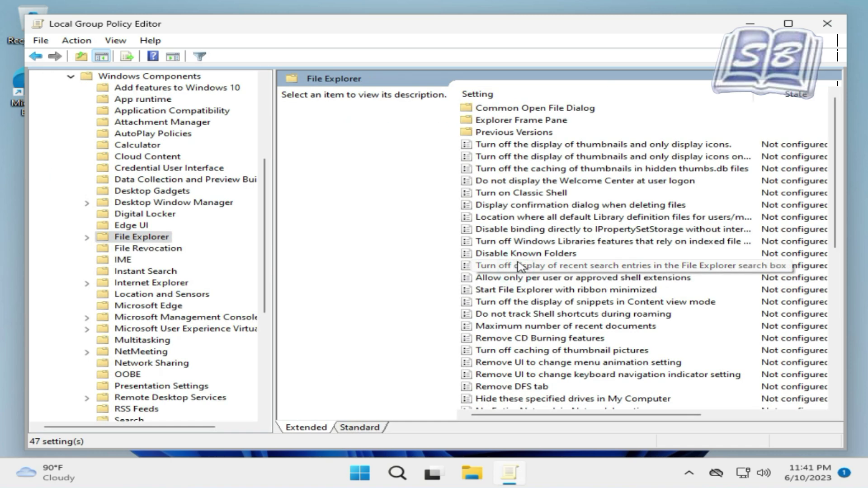
- Enable the Hide these specified drives in My Computer policy with Restrict C drive only, and confirm it
{"action": "scroll", "coordinate": [595, 194], "scroll_direction": "down", "scroll_amount": 2}
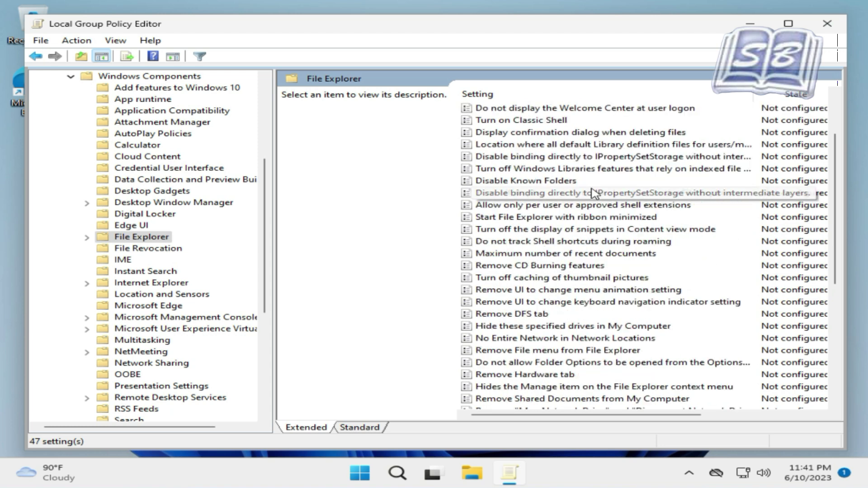
{"action": "scroll", "coordinate": [595, 194], "scroll_direction": "up", "scroll_amount": 1}
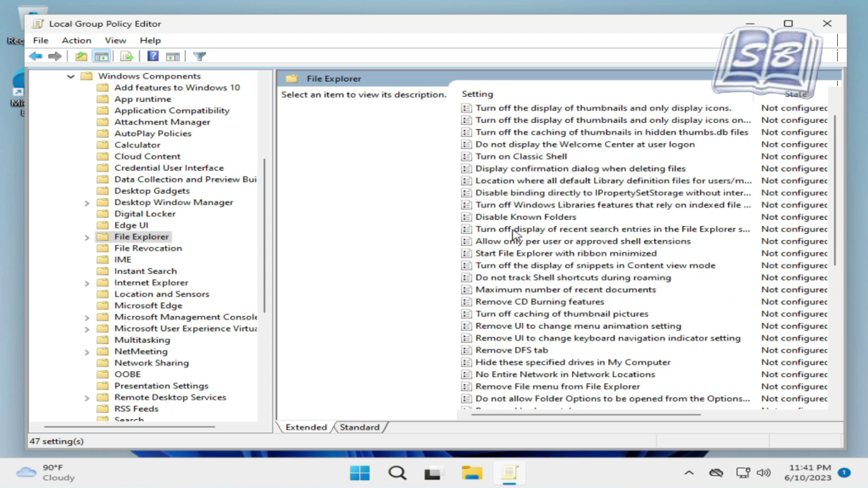
{"action": "scroll", "coordinate": [592, 328], "scroll_direction": "down", "scroll_amount": 3}
{"action": "left_click", "coordinate": [592, 329]}
{"action": "double_click", "coordinate": [592, 328]}
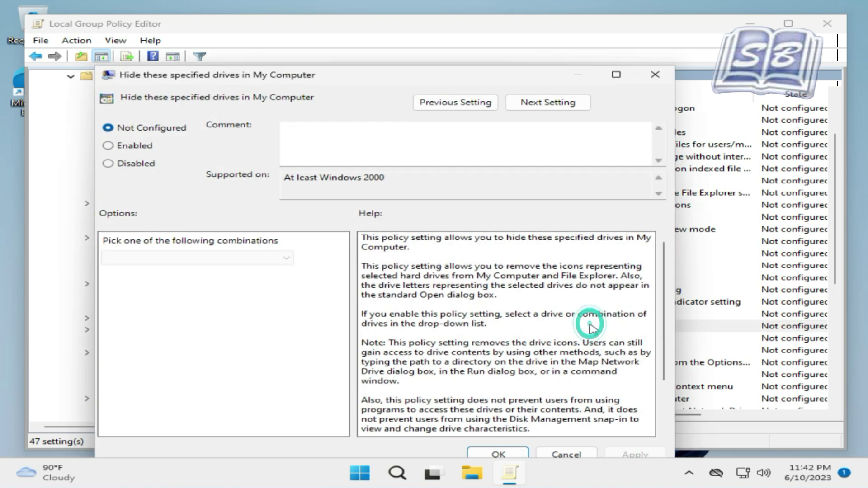
{"action": "left_click_drag", "start_coordinate": [348, 83], "coordinate": [427, 48]}
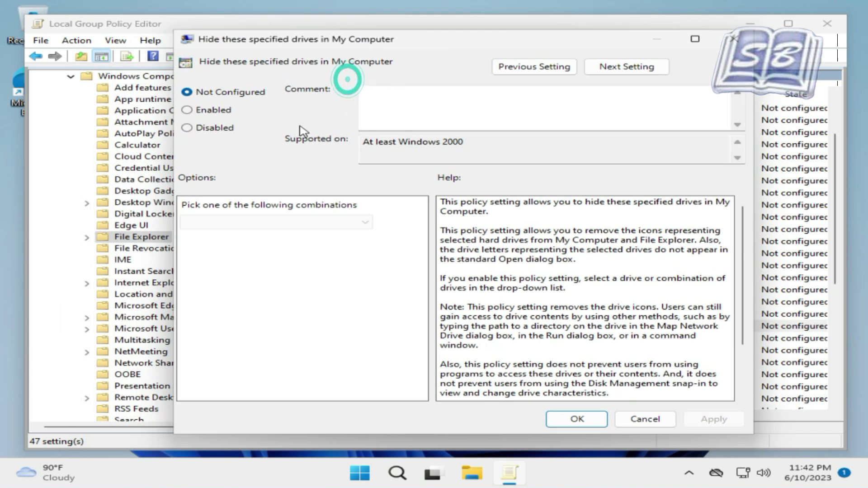
{"action": "left_click", "coordinate": [187, 112]}
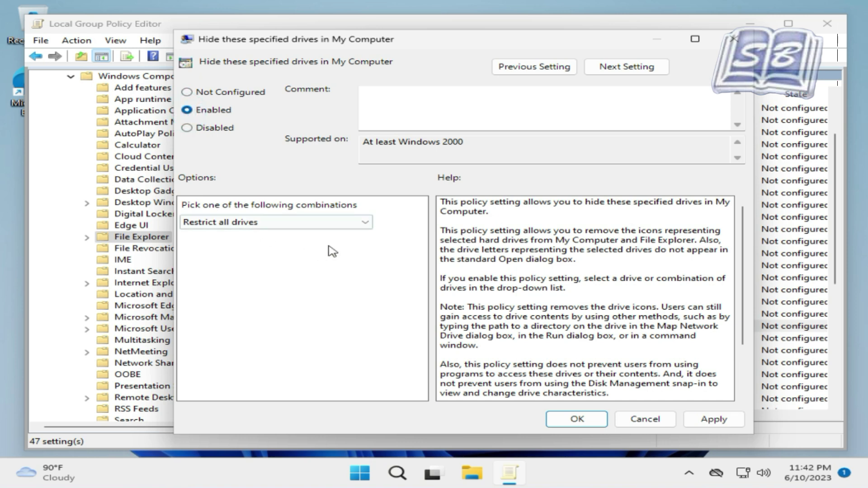
{"action": "left_click", "coordinate": [366, 223]}
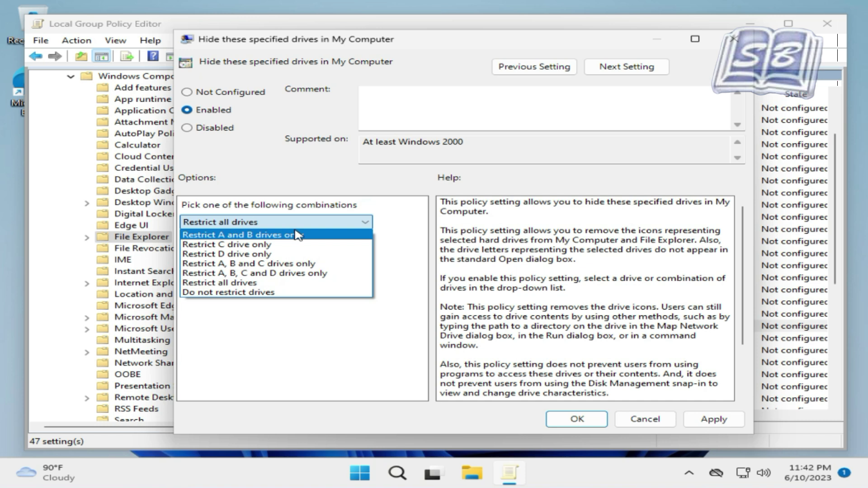
{"action": "left_click", "coordinate": [268, 246]}
{"action": "left_click", "coordinate": [583, 422]}
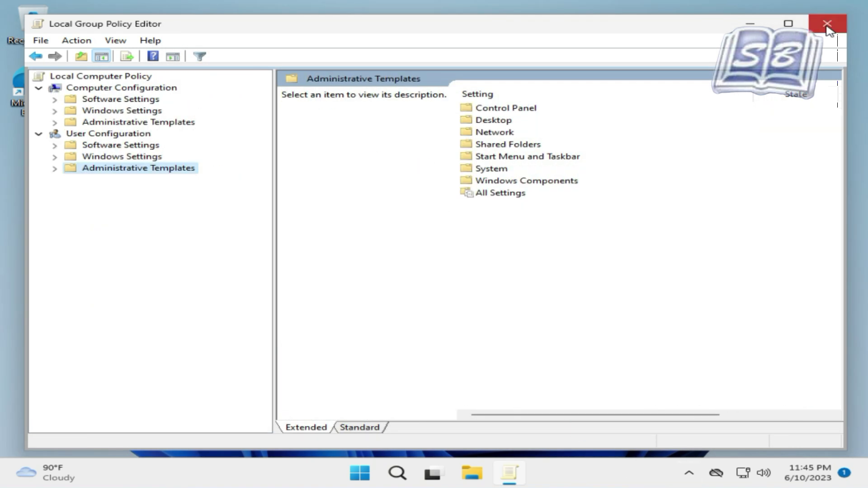
- Close the Local Group Policy Editor and restart the computer
{"action": "left_click", "coordinate": [826, 23]}
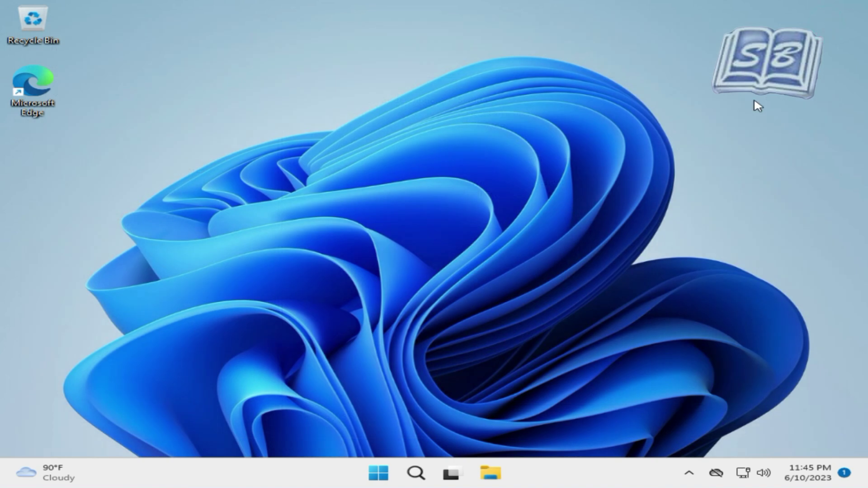
{"action": "left_click", "coordinate": [379, 472]}
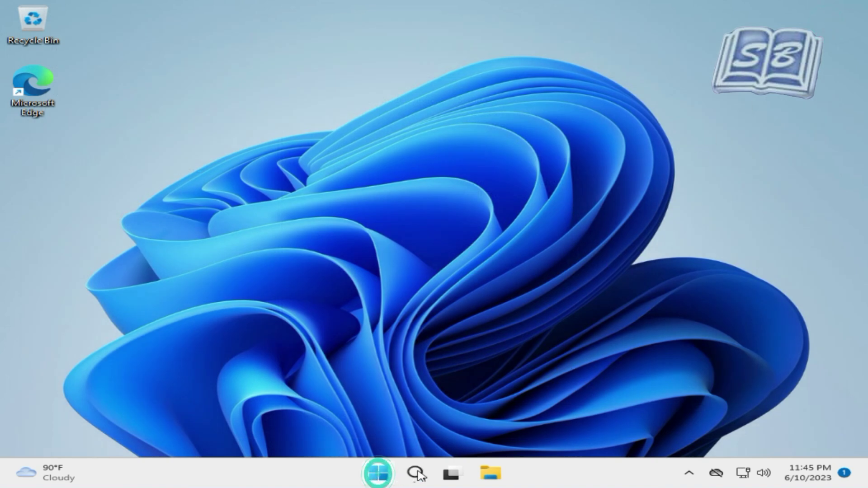
{"action": "left_click", "coordinate": [644, 429]}
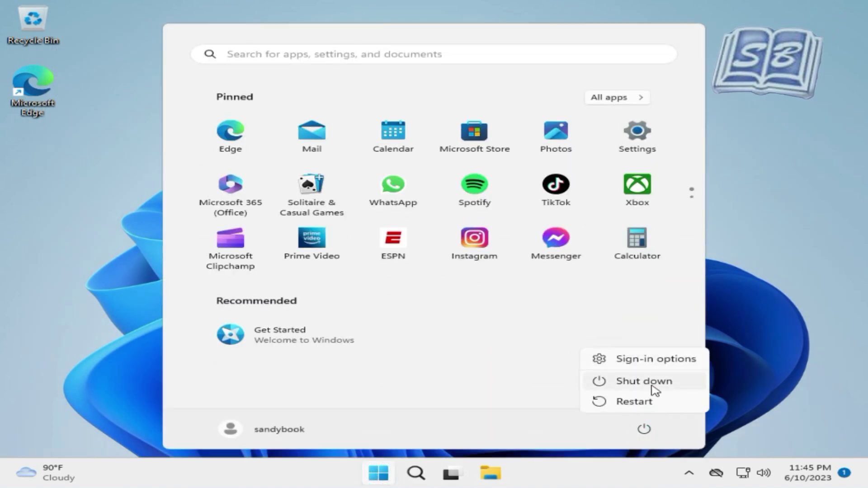
{"action": "left_click", "coordinate": [652, 397]}
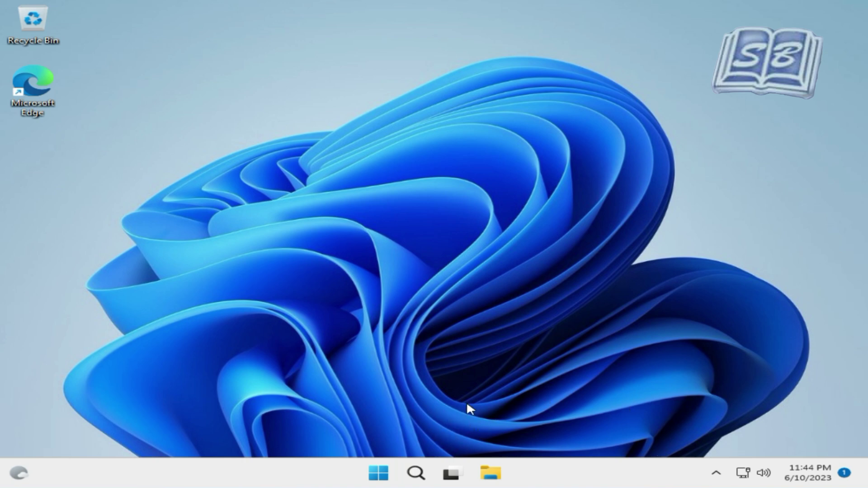
- Open Command Prompt from the recent searches to test its restriction, and highlight the message it shows
{"action": "left_click", "coordinate": [384, 473]}
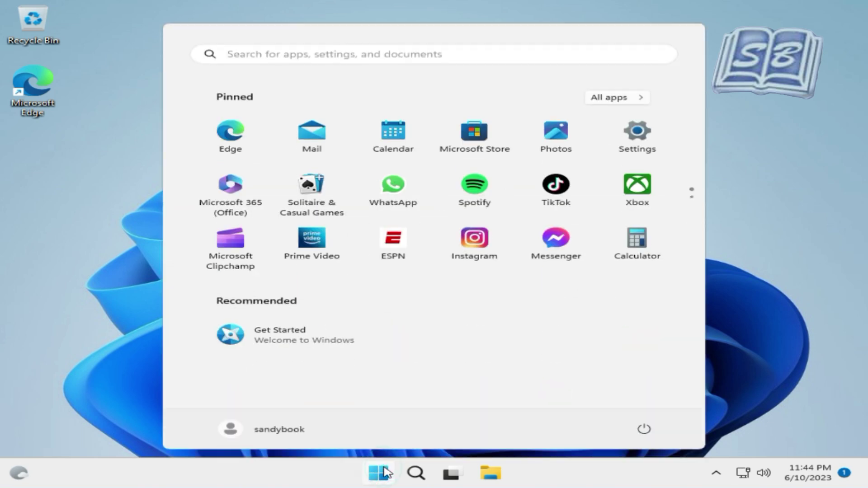
{"action": "left_click", "coordinate": [340, 55]}
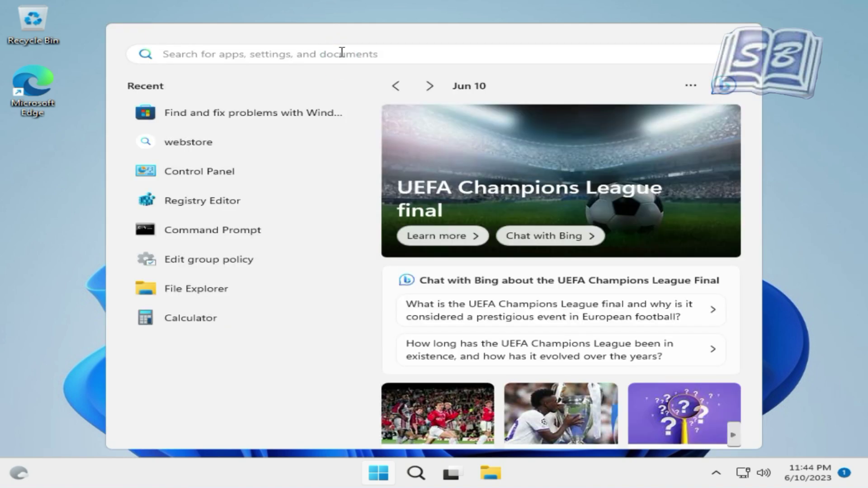
{"action": "left_click", "coordinate": [235, 231]}
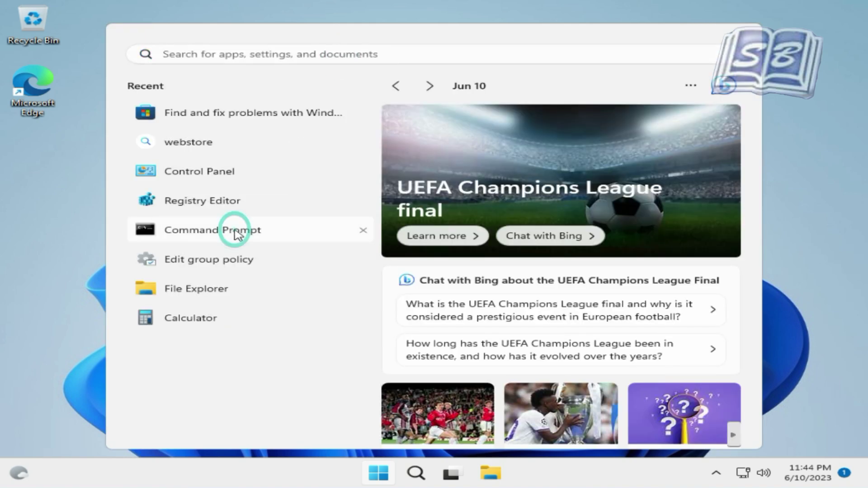
{"action": "left_click_drag", "start_coordinate": [83, 101], "coordinate": [412, 102]}
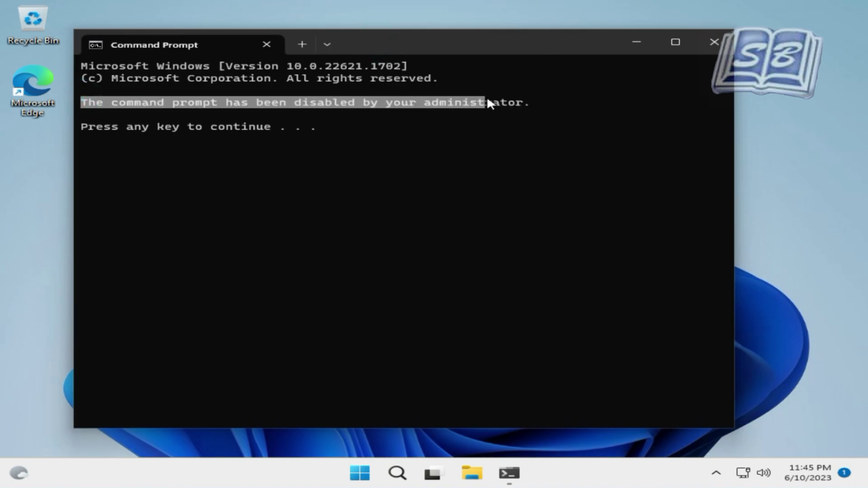
- Search for "reg", try to open Registry Editor to test its restriction, and dismiss the resulting message
{"action": "key", "text": "super"}
{"action": "type", "text": "reg"}
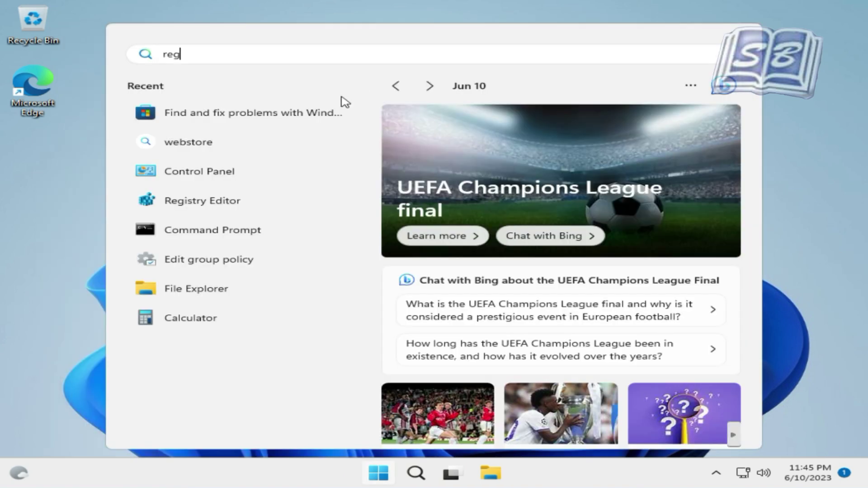
{"action": "left_click", "coordinate": [290, 159]}
{"action": "left_click", "coordinate": [381, 340]}
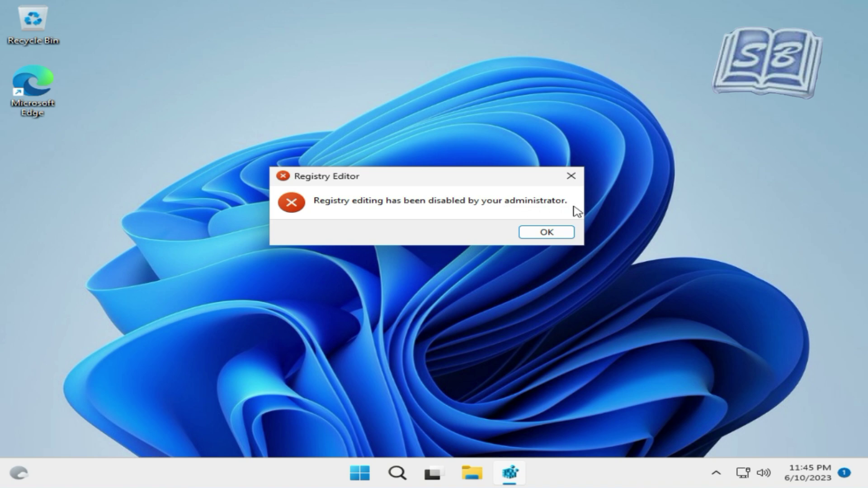
{"action": "left_click", "coordinate": [552, 233]}
- Try to open Control Panel and the Settings app to test their restriction, dismissing any message
{"action": "key", "text": "super"}
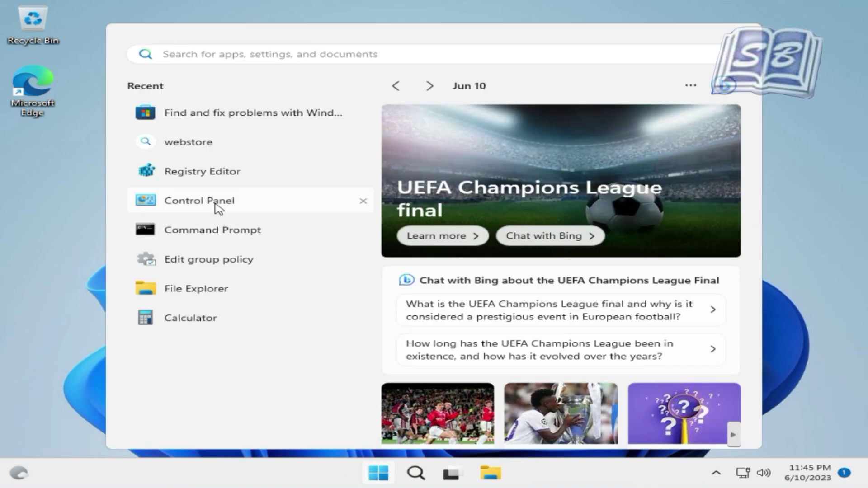
{"action": "left_click", "coordinate": [222, 207]}
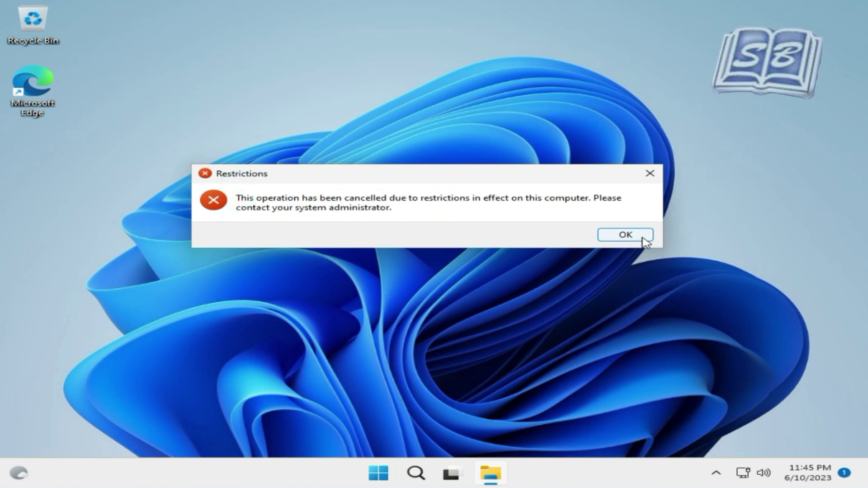
{"action": "left_click", "coordinate": [626, 235]}
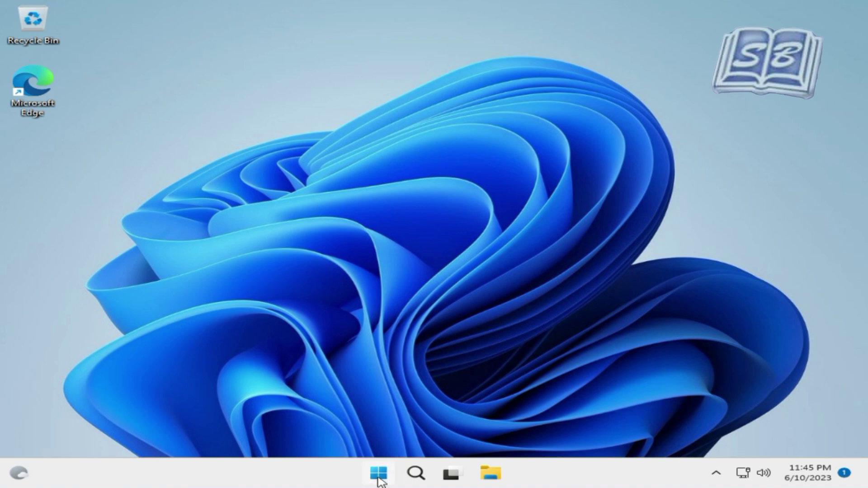
{"action": "left_click", "coordinate": [382, 471]}
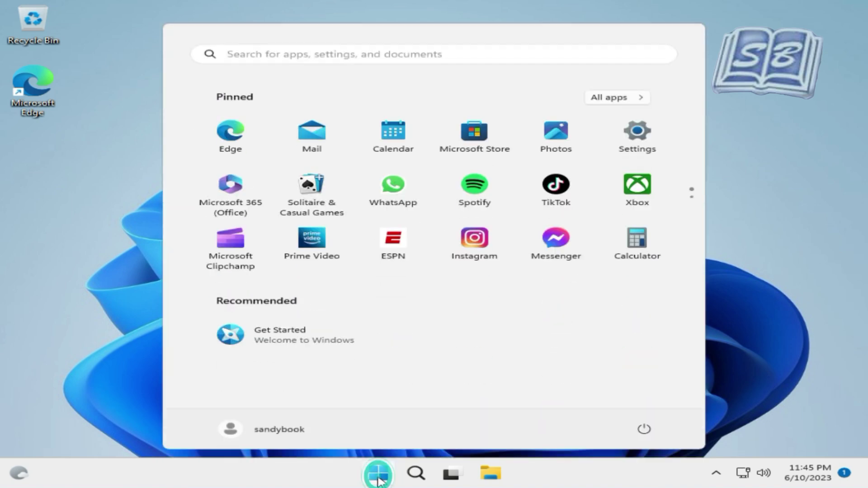
{"action": "left_click", "coordinate": [636, 146]}
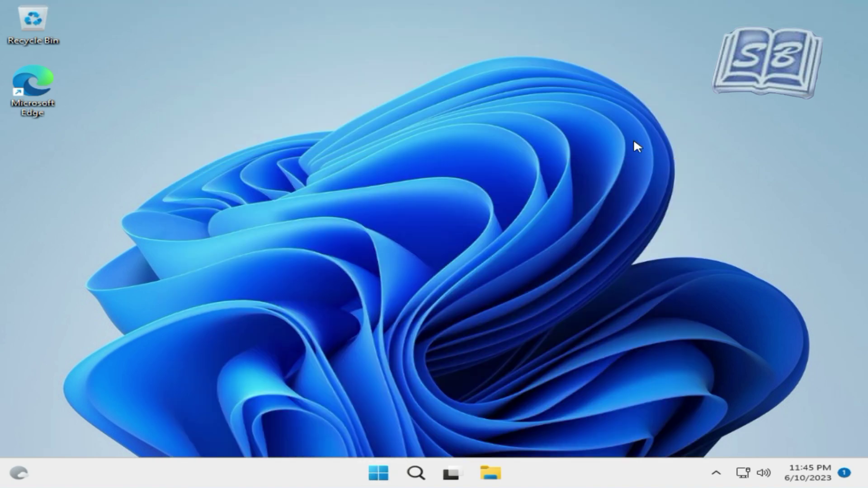
- Open This PC in File Explorer to check which drives are listed
{"action": "left_click", "coordinate": [497, 476]}
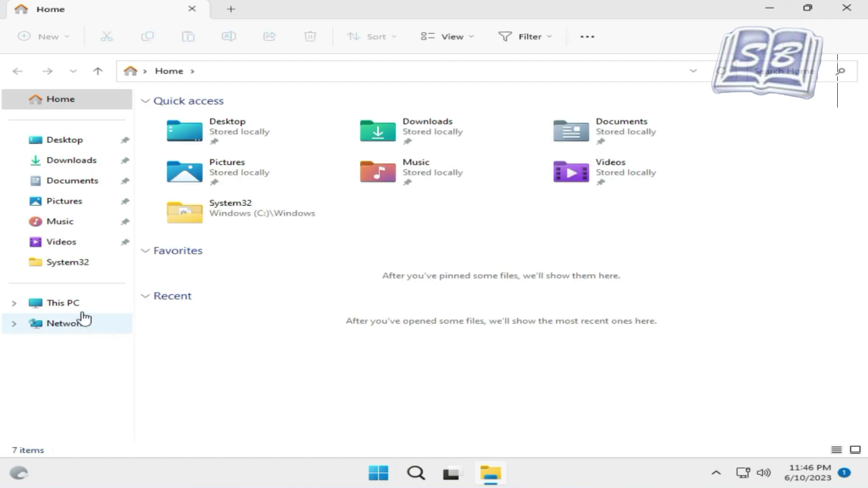
{"action": "left_click", "coordinate": [68, 303]}
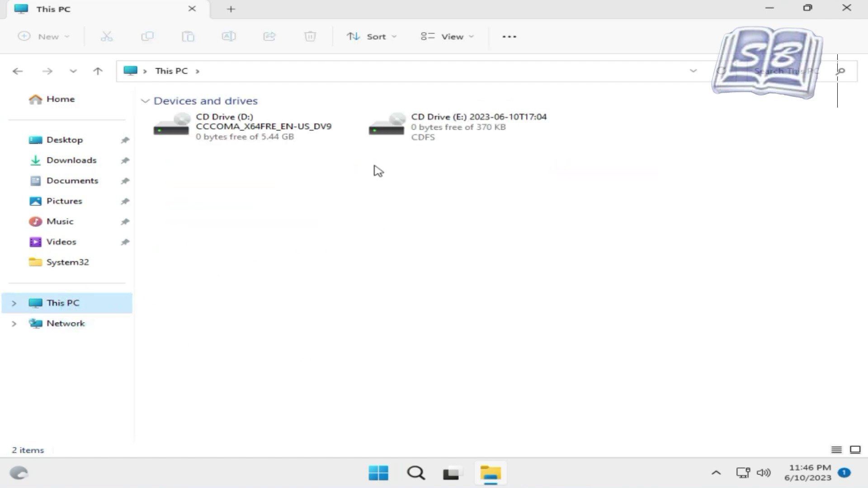
{"action": "left_click", "coordinate": [513, 128]}
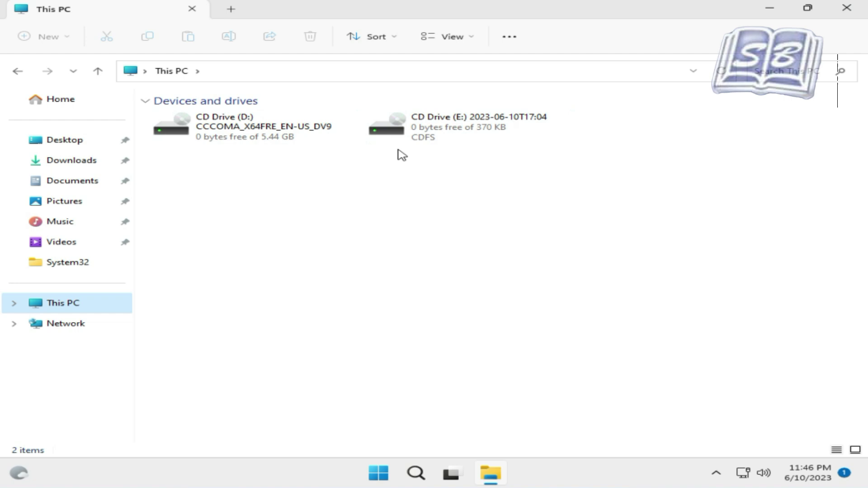